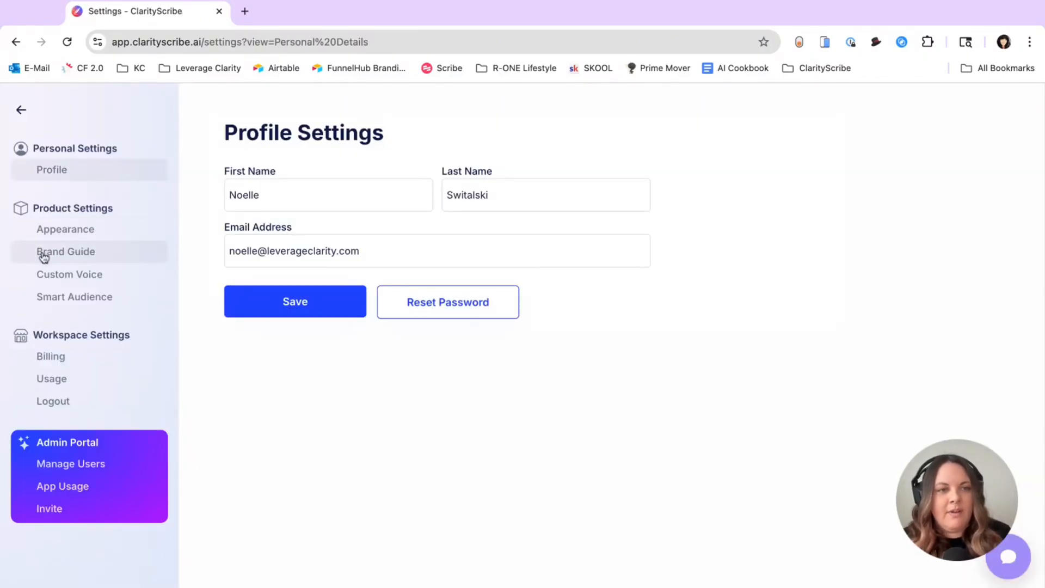
Open the Brand Guide settings and enter "Twinkle Toes Dance Academy" as the brand name
{"action": "left_click", "coordinate": [71, 254]}
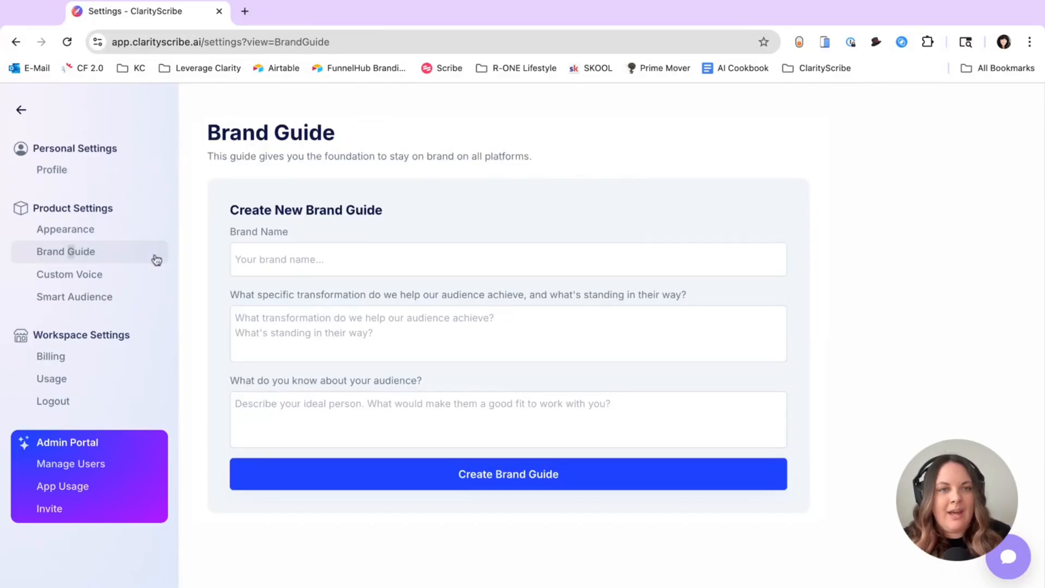
{"action": "left_click", "coordinate": [321, 267]}
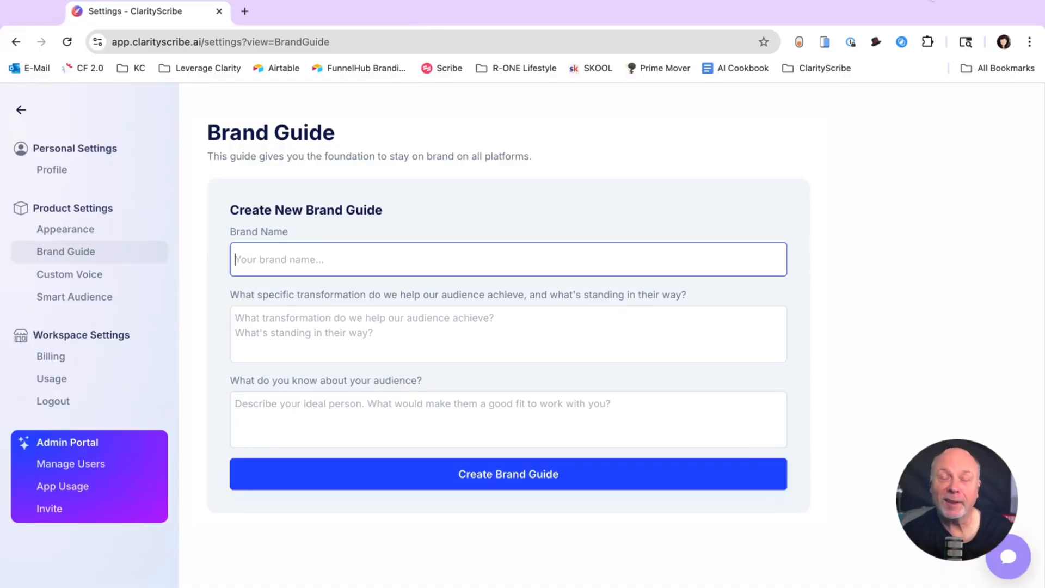
{"action": "type", "text": "Twinkle"}
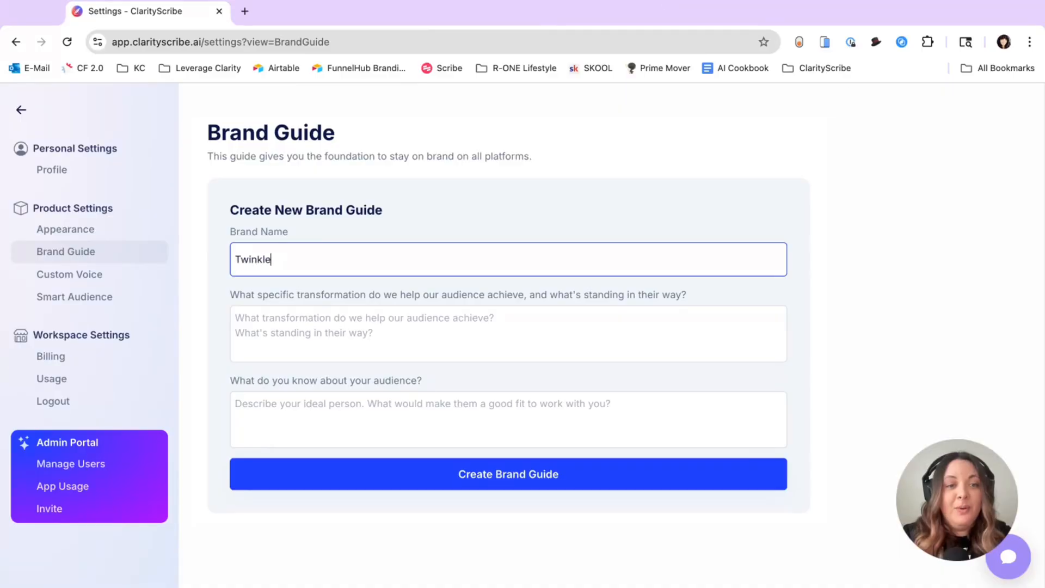
{"action": "type", "text": " Toes Dance Aca"}
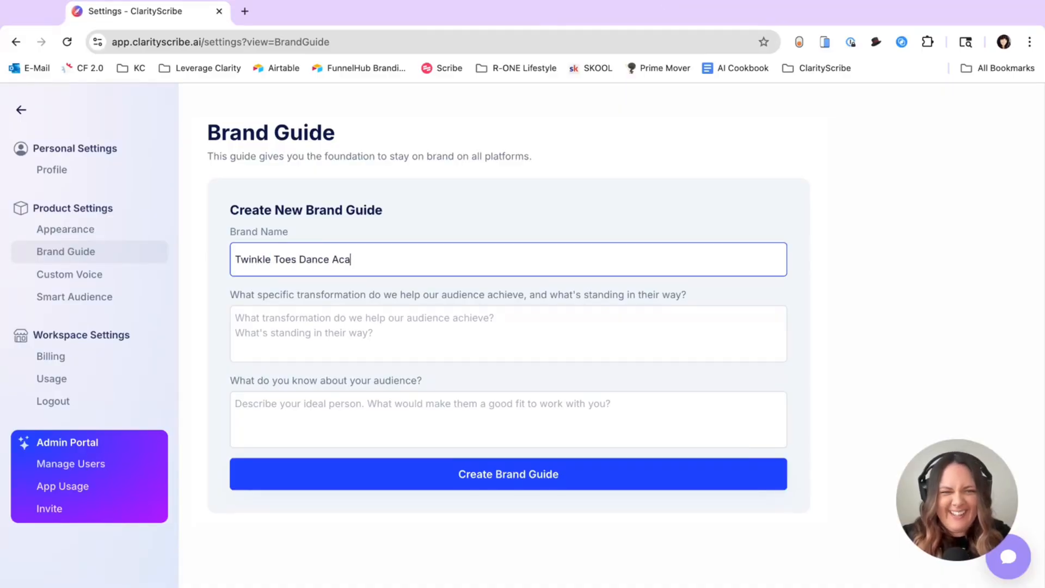
{"action": "type", "text": "demy"}
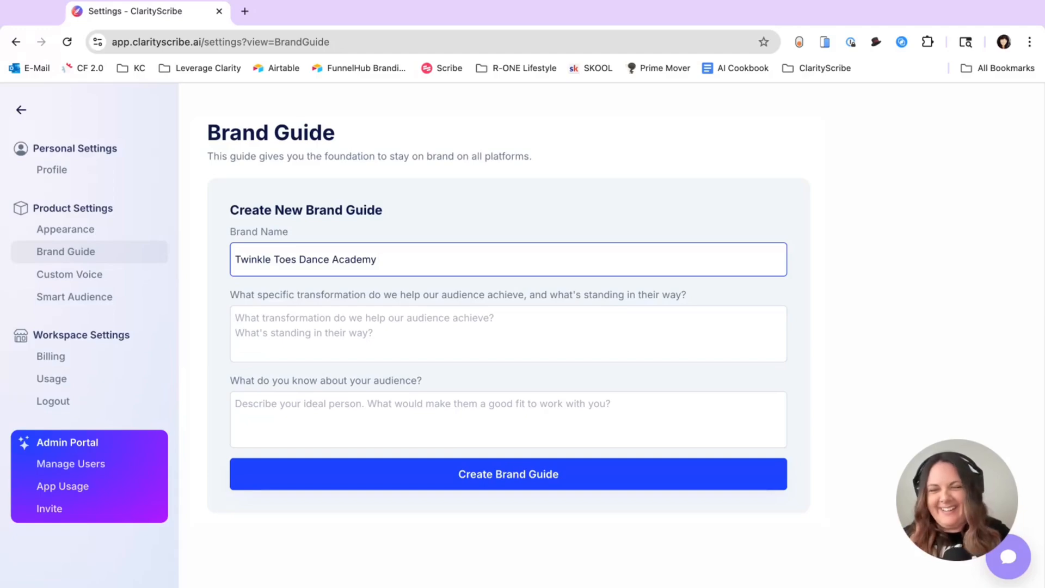
{"action": "left_click", "coordinate": [391, 327]}
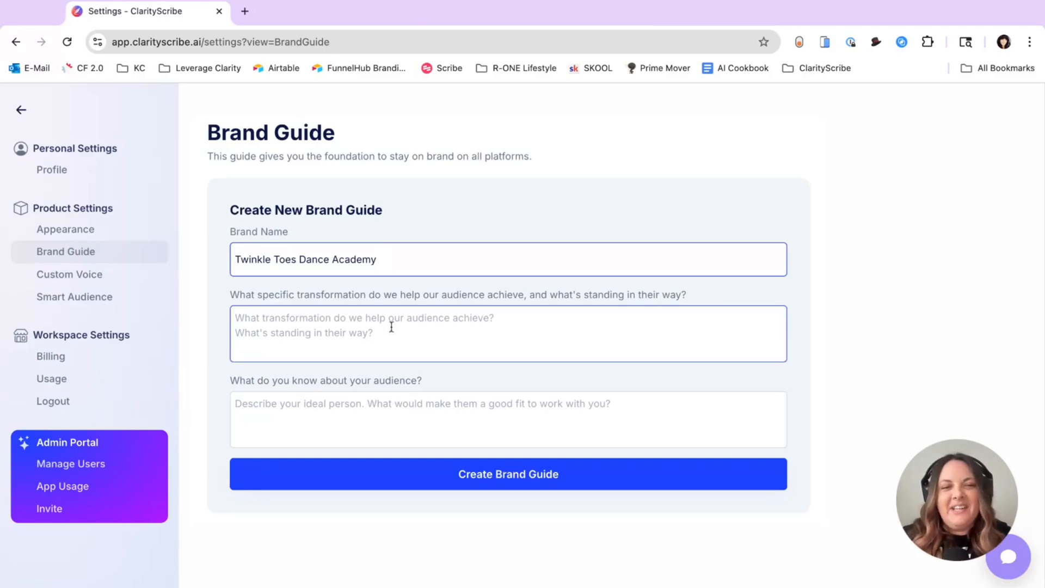
{"action": "left_click", "coordinate": [308, 267]}
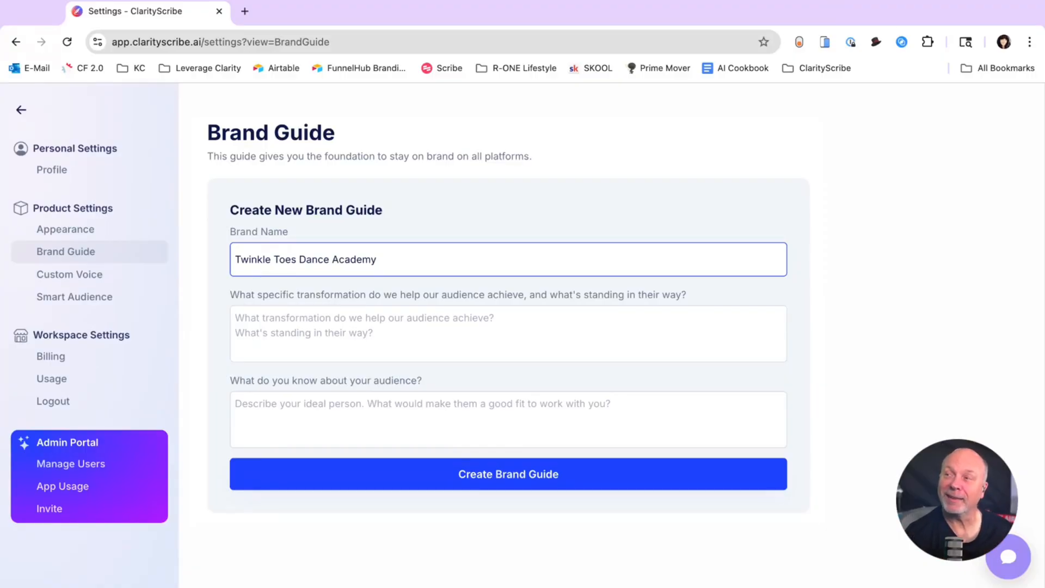
Start the audience transformation answer with "we help your child to be confident, graceful, and have fun with their ability"
{"action": "left_click", "coordinate": [336, 331]}
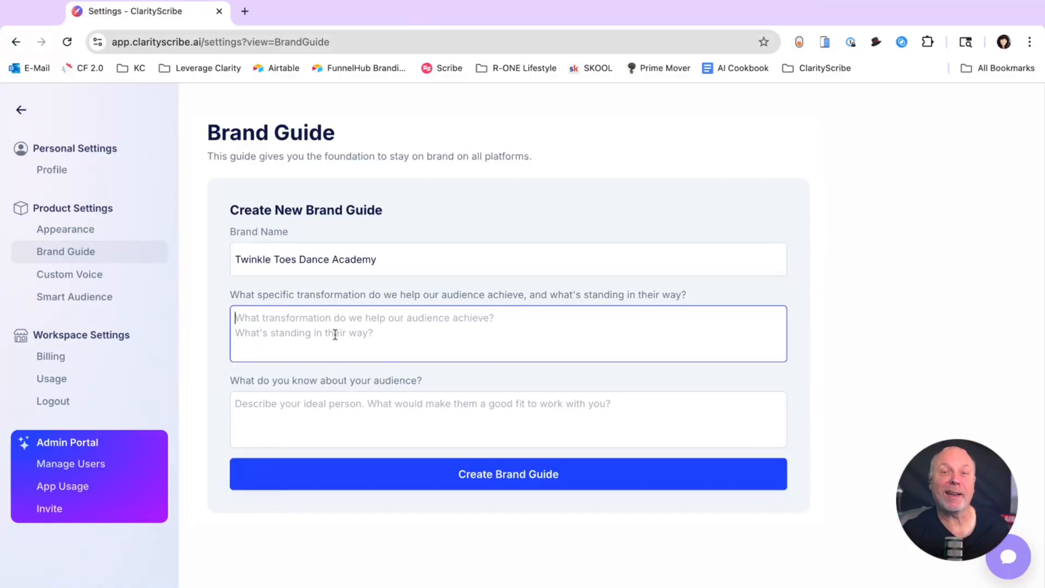
{"action": "type", "text": "we help yout"}
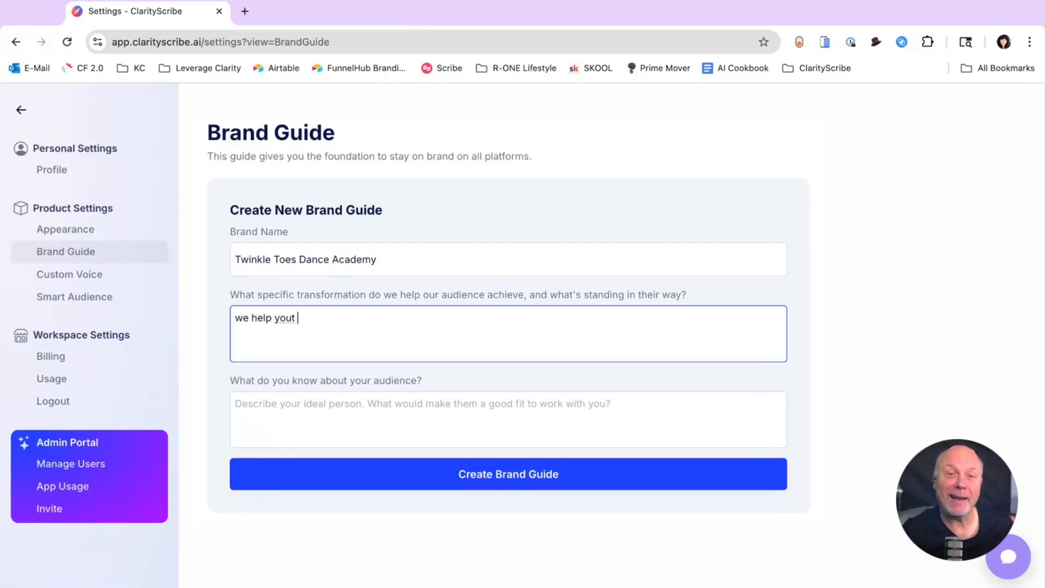
{"action": "key", "text": "BackSpace"}
{"action": "key", "text": "BackSpace"}
{"action": "type", "text": "r child to be "}
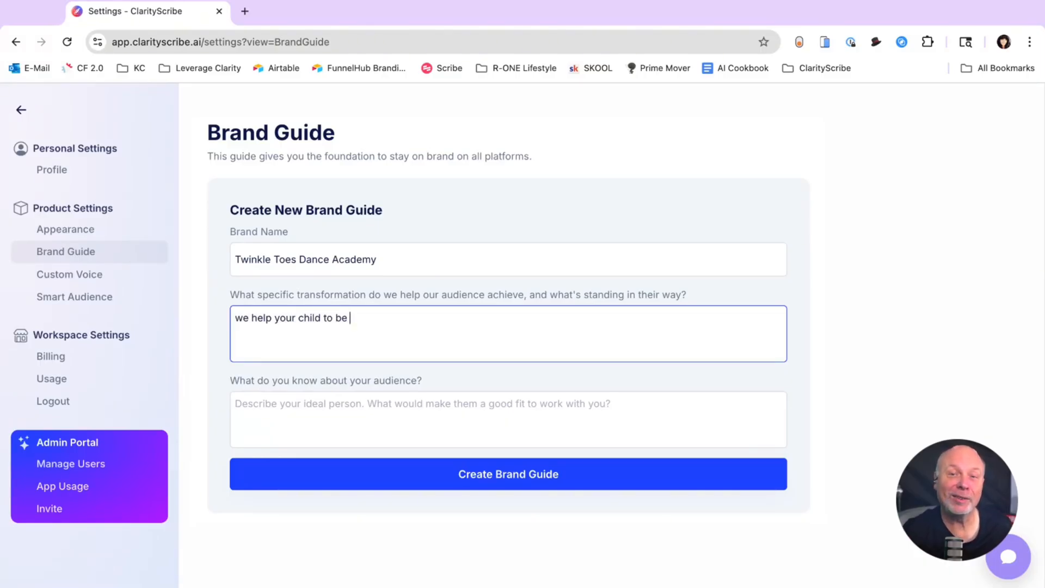
{"action": "type", "text": "confident"}
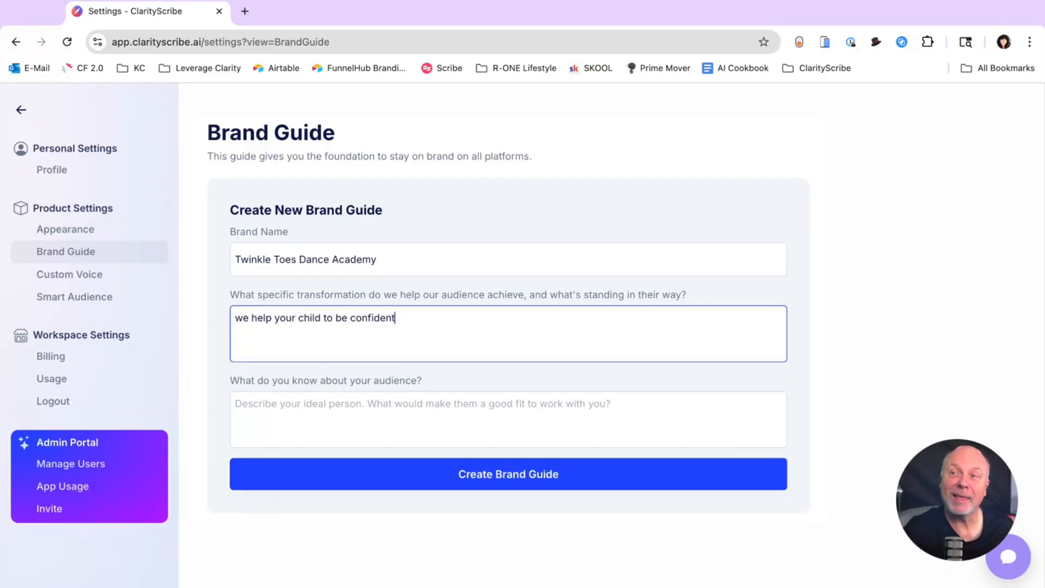
{"action": "type", "text": ", graceful"}
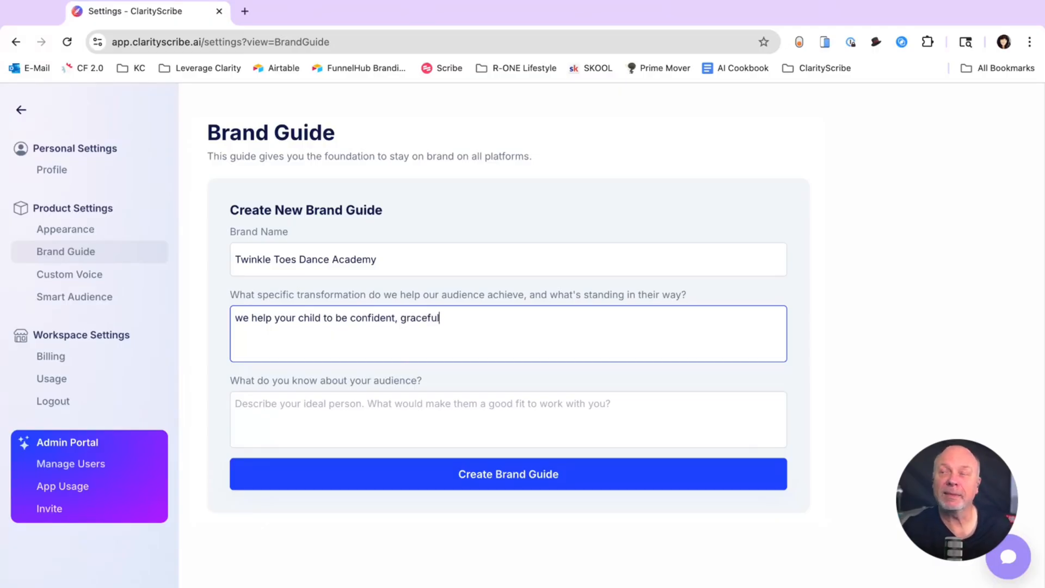
{"action": "type", "text": ", a"}
{"action": "key", "text": "BackSpace"}
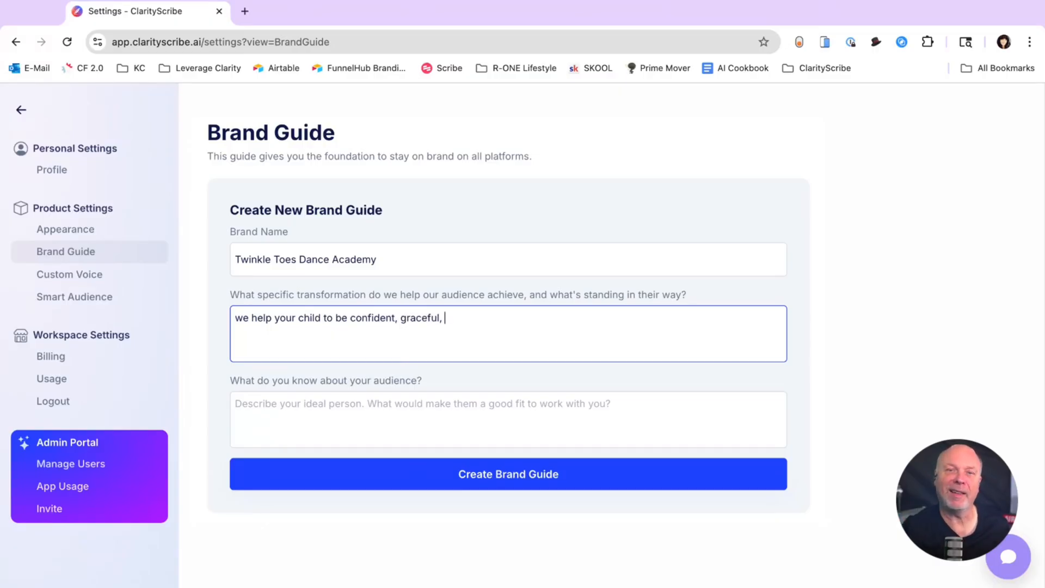
{"action": "type", "text": "and have "}
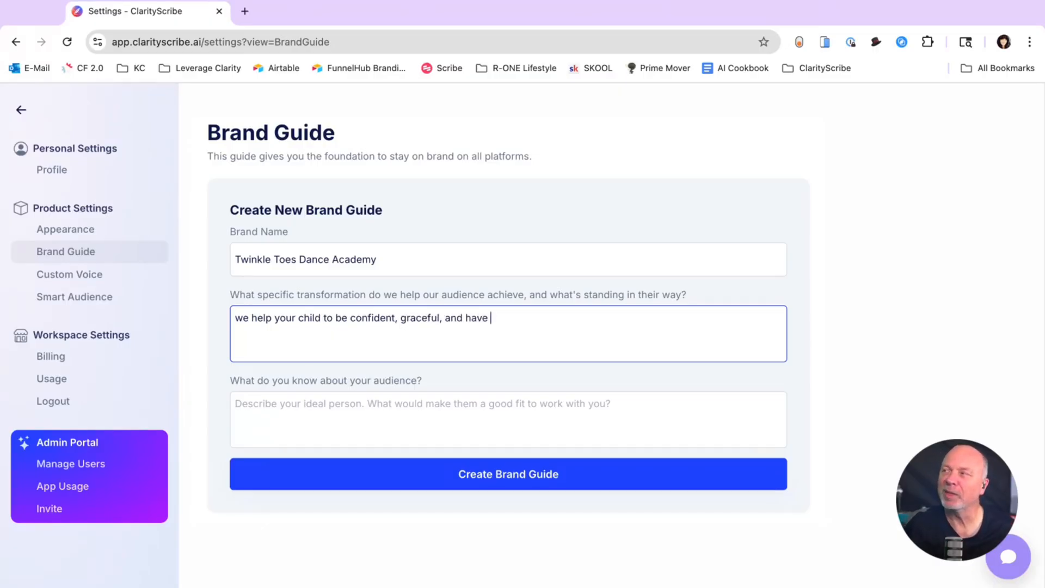
{"action": "type", "text": "fun with "}
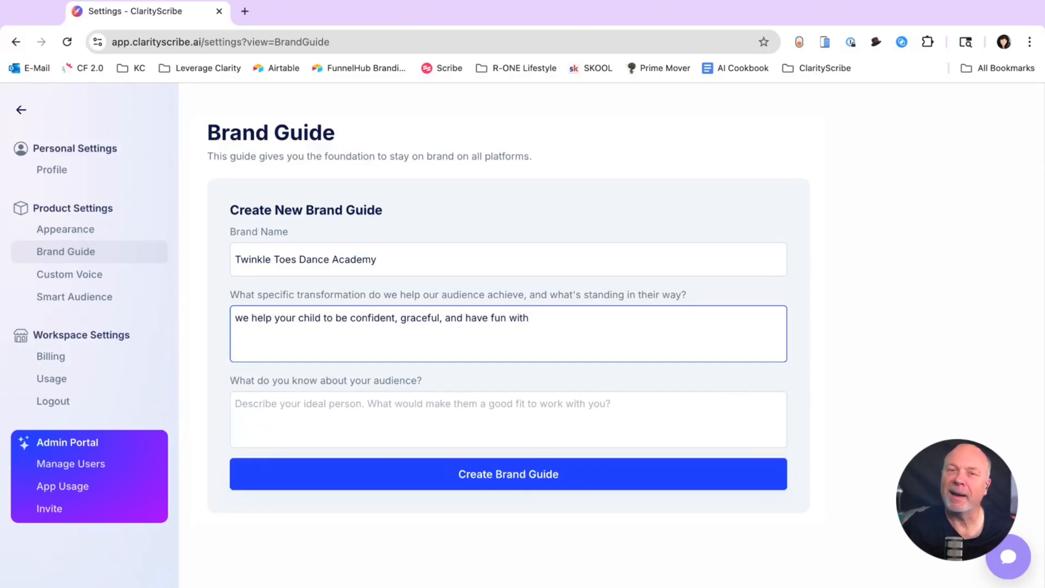
{"action": "type", "text": "their"}
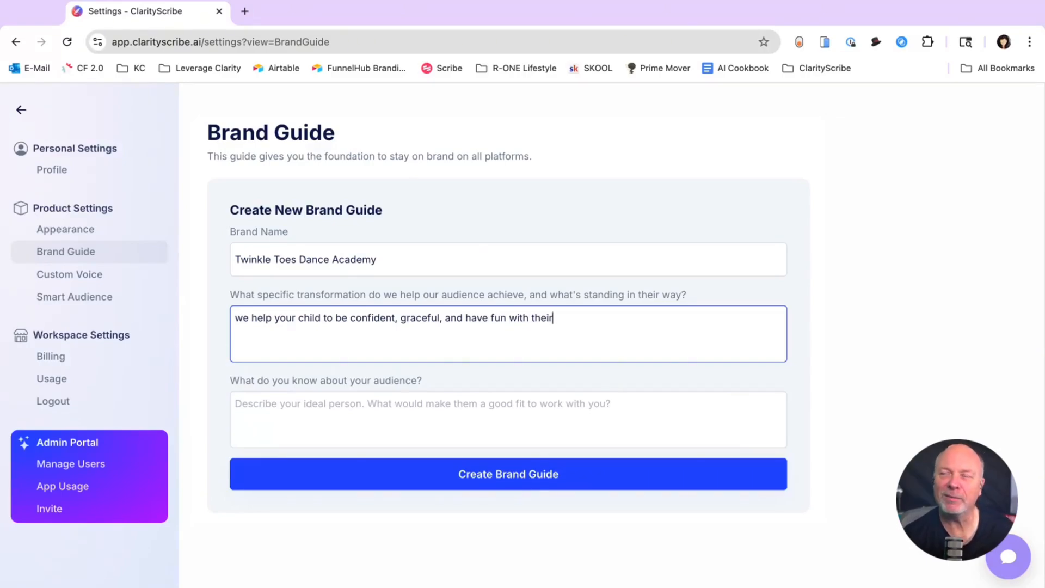
{"action": "type", "text": " ab"}
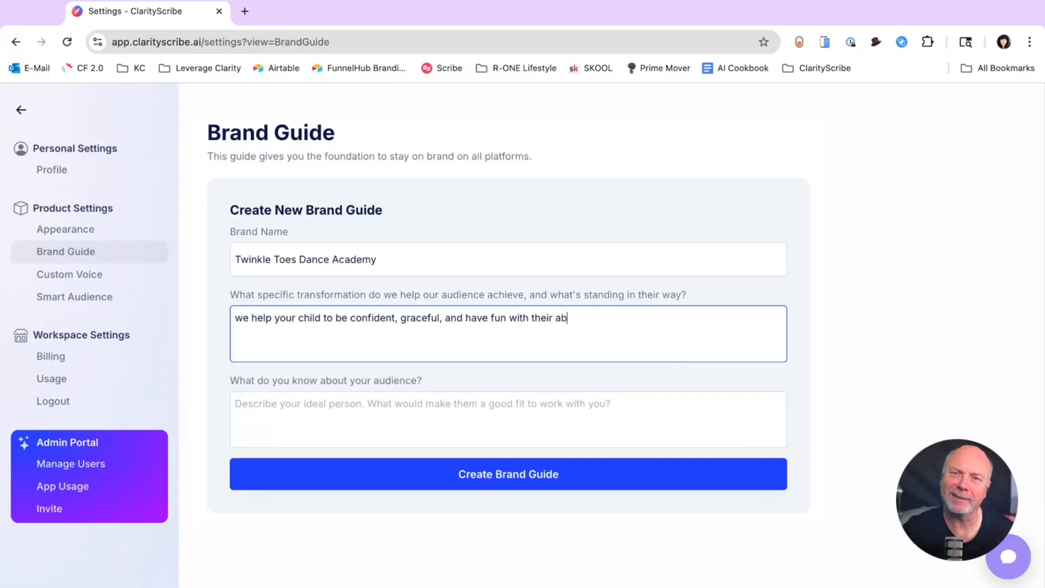
{"action": "type", "text": "ility"}
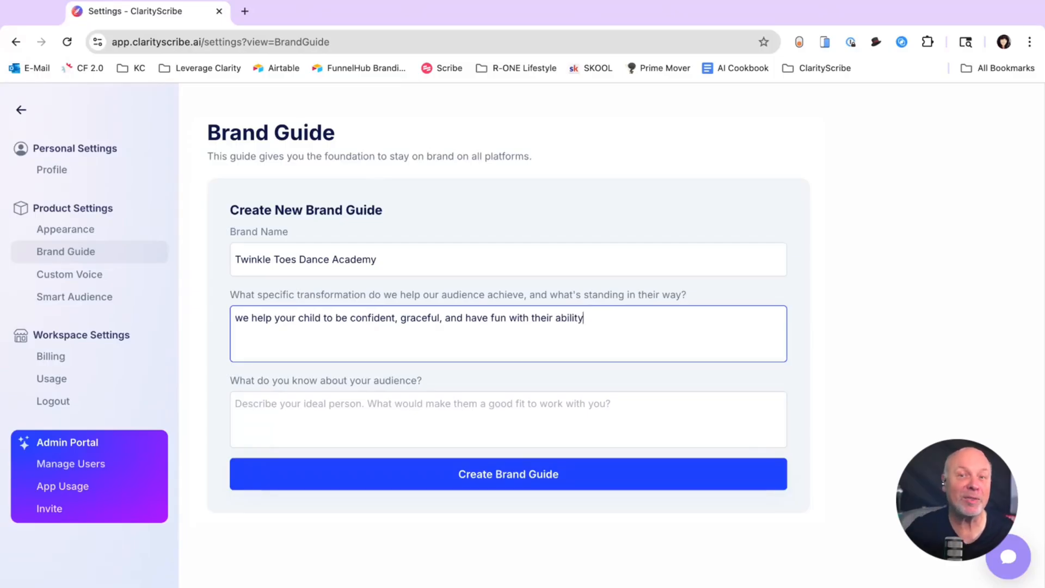
In the transformation answer, replace "with their ability" with "dancing with music"
{"action": "key", "text": "BackSpace"}
{"action": "key", "text": "BackSpace"}
{"action": "key", "text": "BackSpace"}
{"action": "key", "text": "BackSpace"}
{"action": "key", "text": "BackSpace"}
{"action": "key", "text": "BackSpace"}
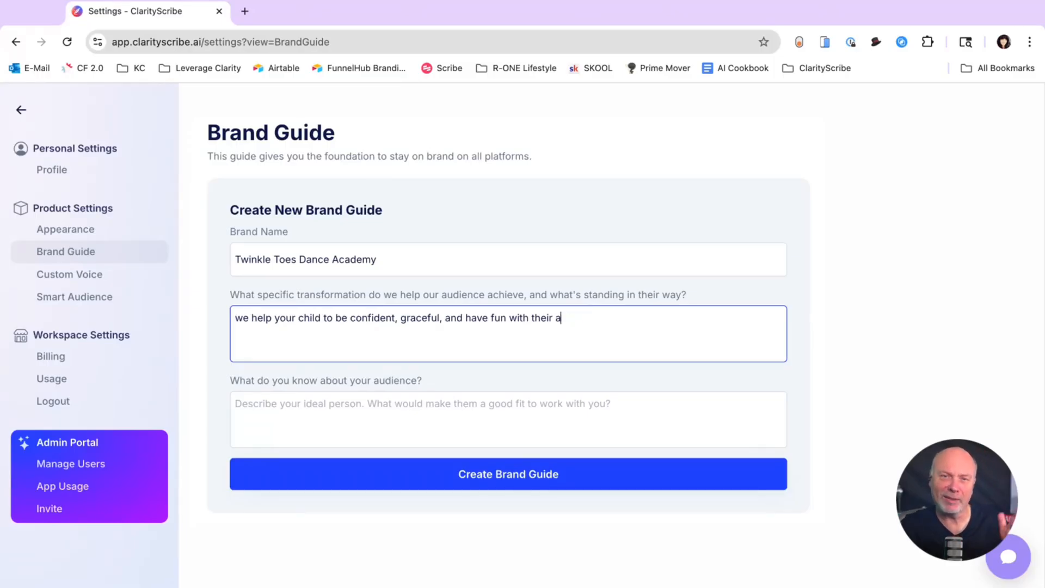
{"action": "key", "text": "BackSpace"}
{"action": "key", "text": "BackSpace"}
{"action": "key", "text": "BackSpace"}
{"action": "key", "text": "BackSpace"}
{"action": "key", "text": "BackSpace"}
{"action": "key", "text": "BackSpace"}
{"action": "key", "text": "BackSpace"}
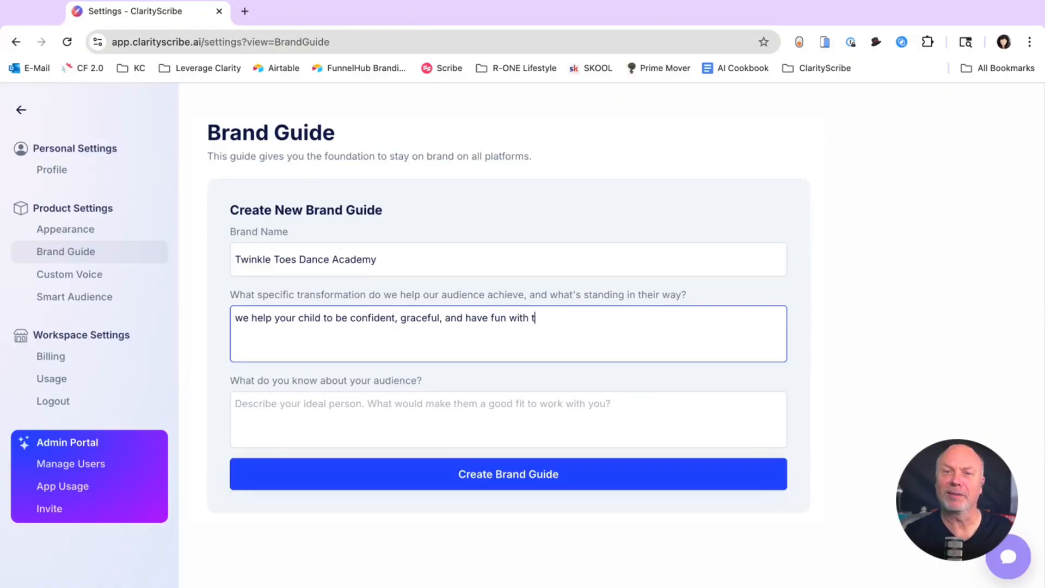
{"action": "key", "text": "BackSpace"}
{"action": "key", "text": "BackSpace"}
{"action": "key", "text": "BackSpace"}
{"action": "key", "text": "BackSpace"}
{"action": "key", "text": "BackSpace"}
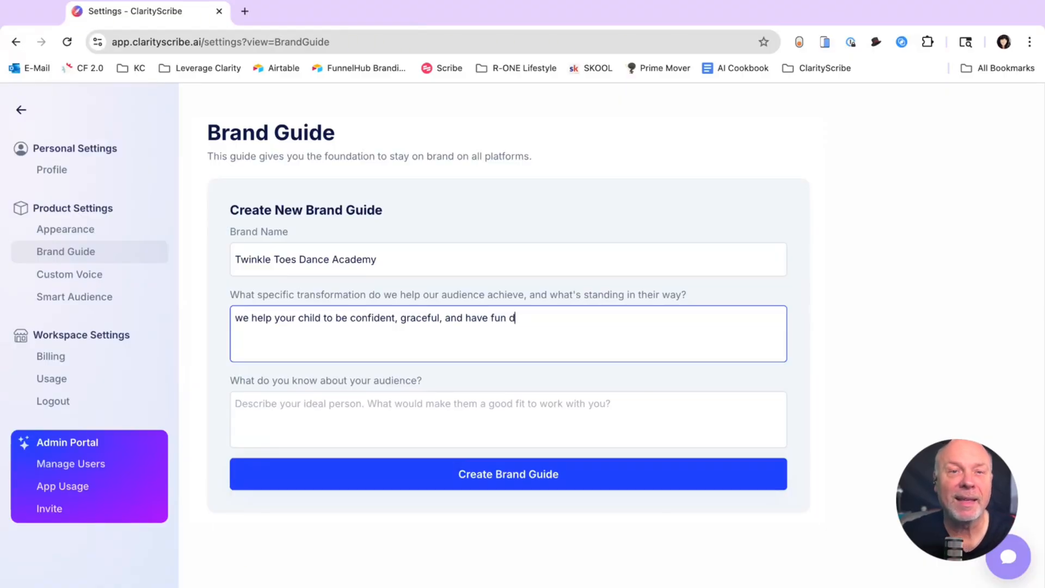
{"action": "type", "text": "dancing"}
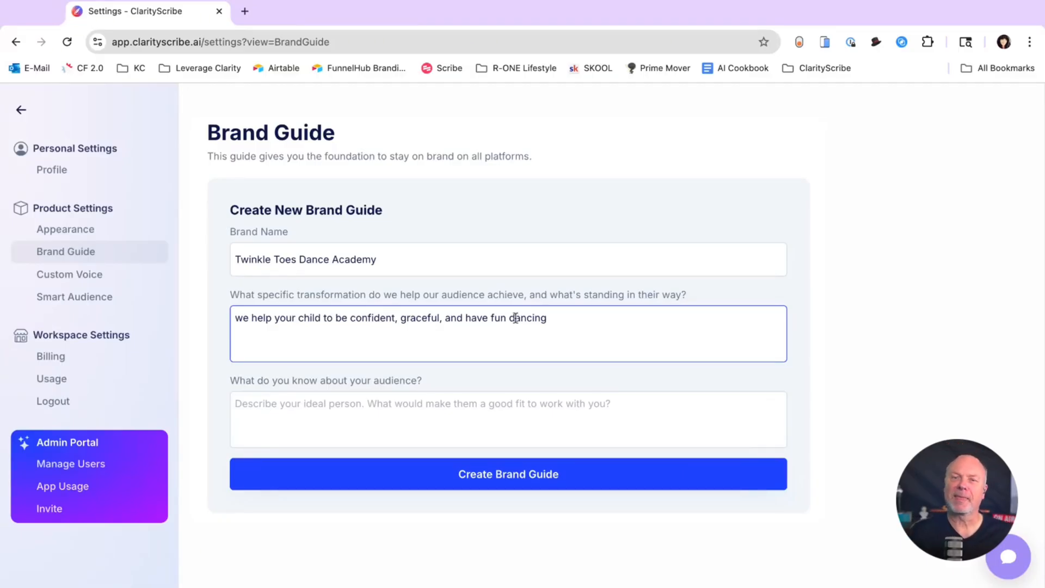
{"action": "type", "text": "with musi"}
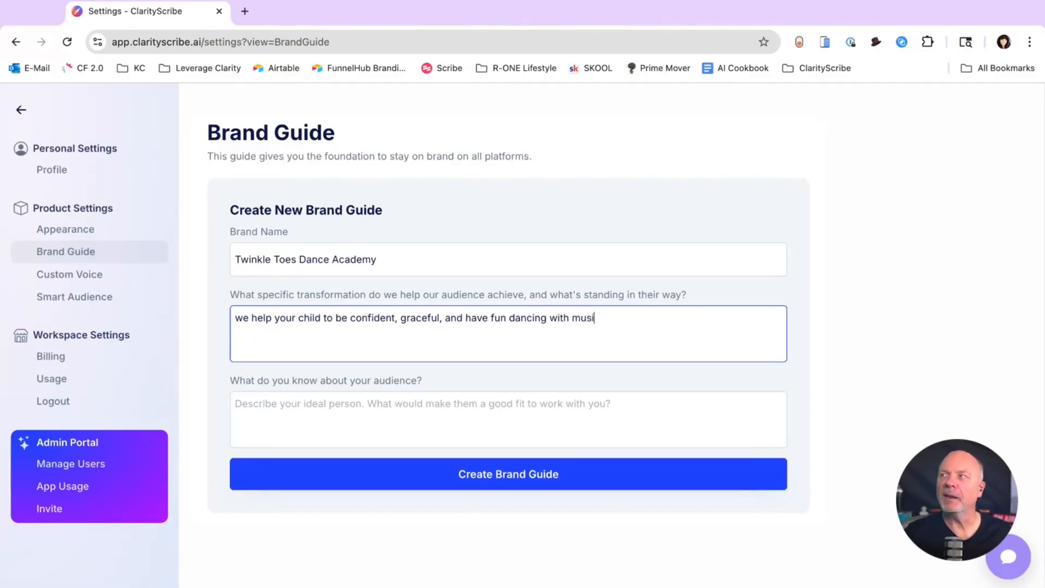
{"action": "type", "text": "c"}
Replace the answer's ending "have fun dancing with music" with "help them increase their grace and confidence with music"
{"action": "key", "text": "BackSpace"}
{"action": "key", "text": "BackSpace"}
{"action": "key", "text": "BackSpace"}
{"action": "key", "text": "BackSpace"}
{"action": "key", "text": "BackSpace"}
{"action": "key", "text": "BackSpace"}
{"action": "key", "text": "BackSpace"}
{"action": "key", "text": "BackSpace"}
{"action": "key", "text": "BackSpace"}
{"action": "key", "text": "BackSpace"}
{"action": "key", "text": "BackSpace"}
{"action": "key", "text": "BackSpace"}
{"action": "key", "text": "BackSpace"}
{"action": "key", "text": "BackSpace"}
{"action": "key", "text": "BackSpace"}
{"action": "key", "text": "BackSpace"}
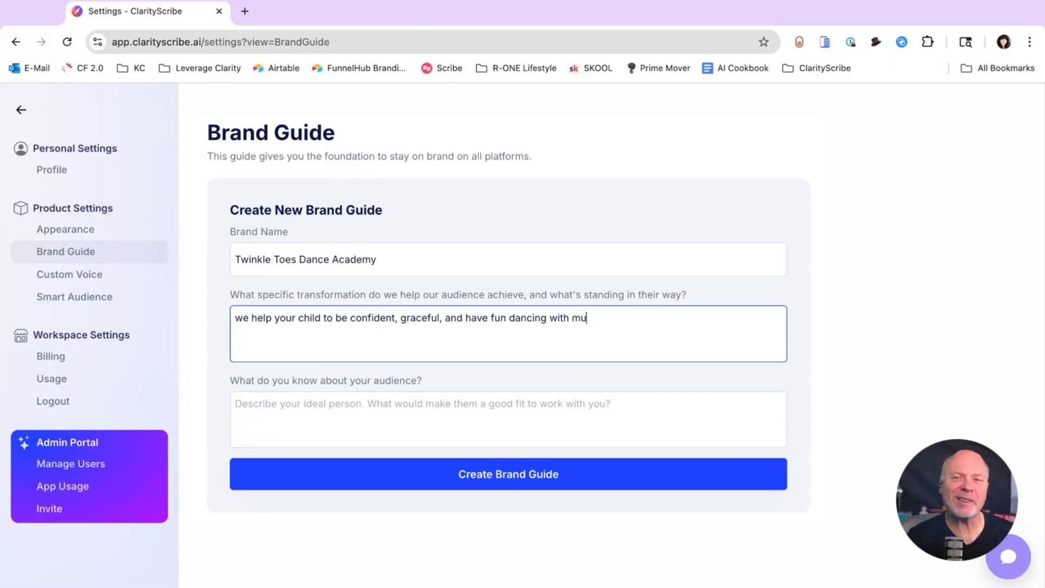
{"action": "key", "text": "BackSpace"}
{"action": "key", "text": "BackSpace"}
{"action": "key", "text": "BackSpace"}
{"action": "key", "text": "BackSpace"}
{"action": "key", "text": "BackSpace"}
{"action": "key", "text": "BackSpace"}
{"action": "key", "text": "BackSpace"}
{"action": "key", "text": "BackSpace"}
{"action": "key", "text": "BackSpace"}
{"action": "key", "text": "BackSpace"}
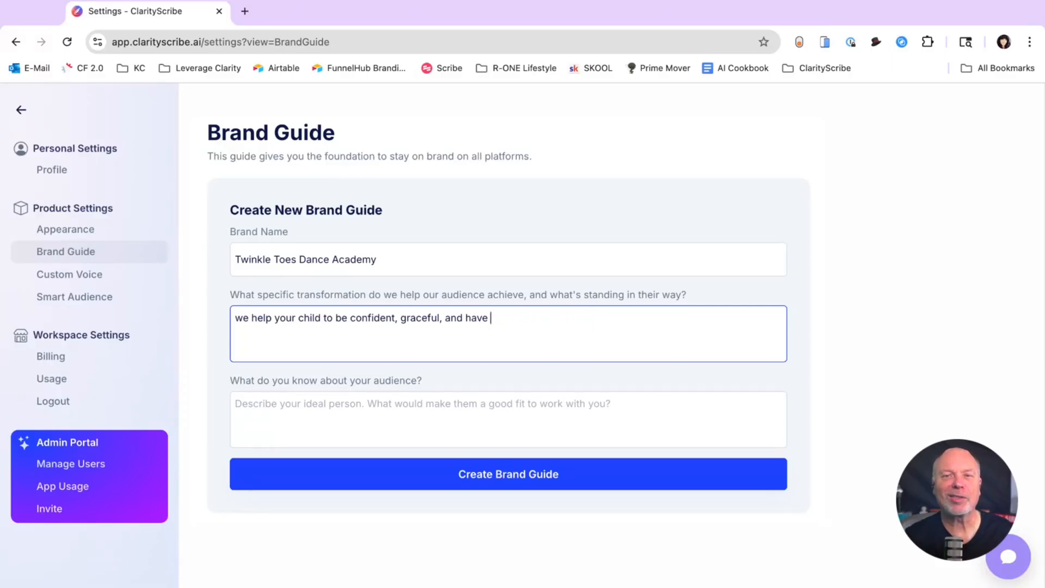
{"action": "type", "text": "elp "}
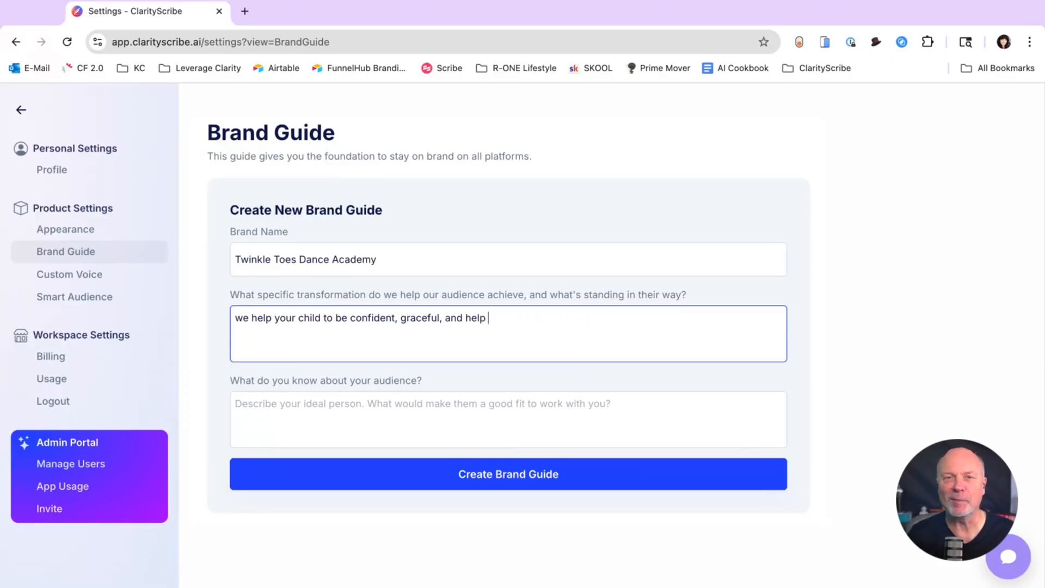
{"action": "type", "text": "them increase"}
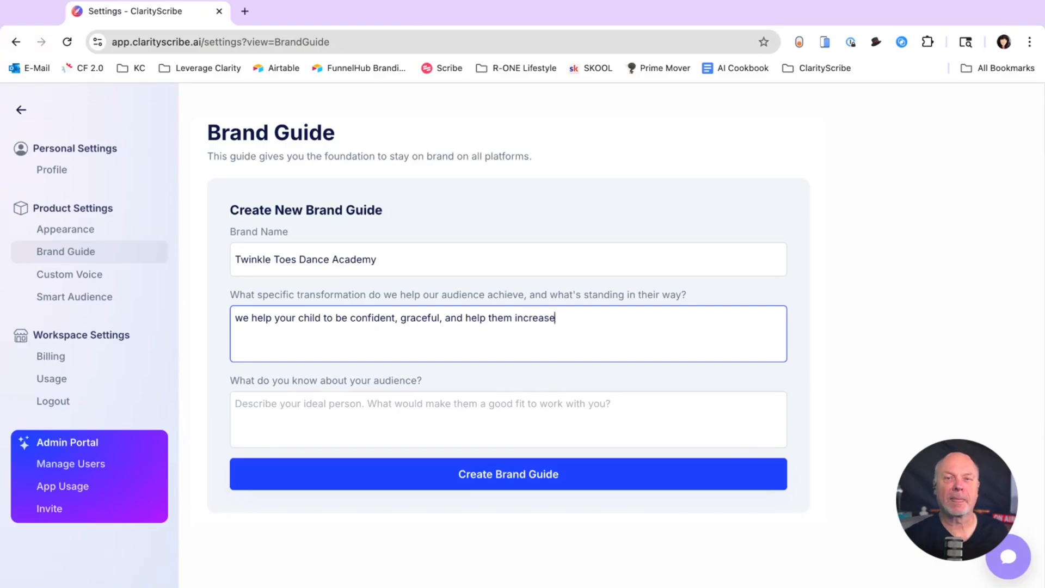
{"action": "type", "text": " their grace and confie"}
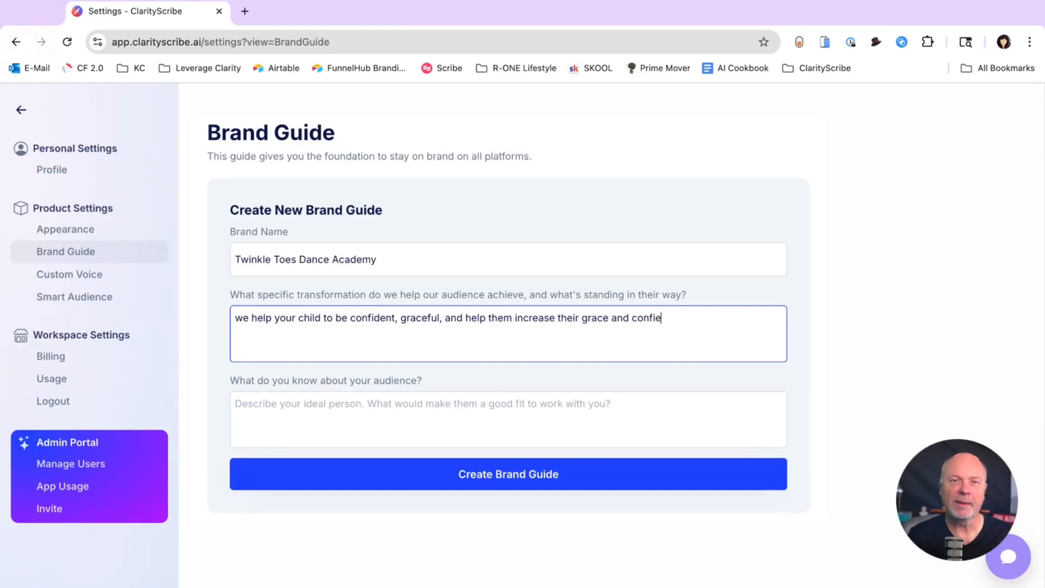
{"action": "key", "text": "BackSpace"}
{"action": "type", "text": "den"}
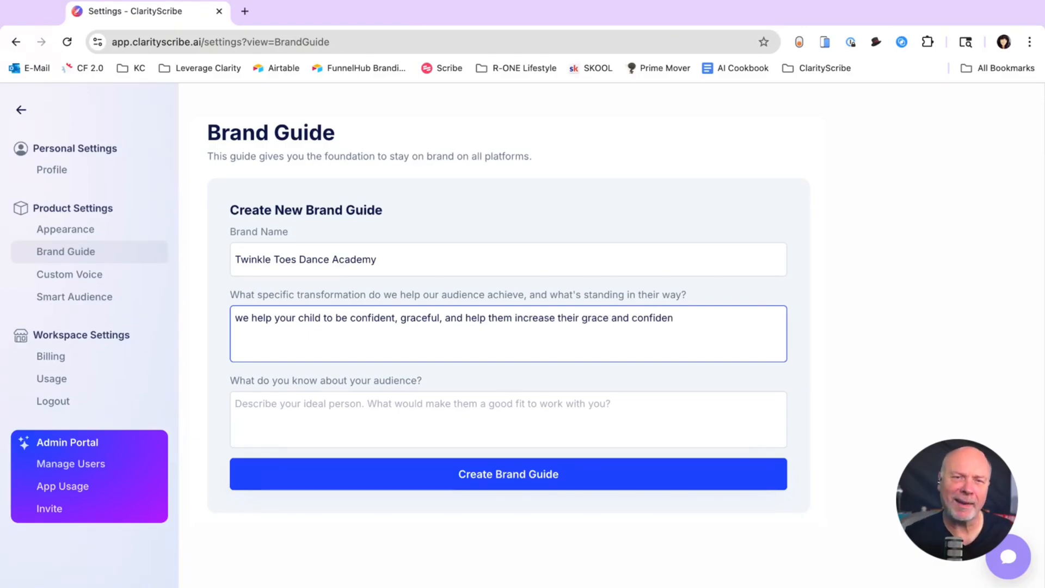
{"action": "type", "text": "ce wit"}
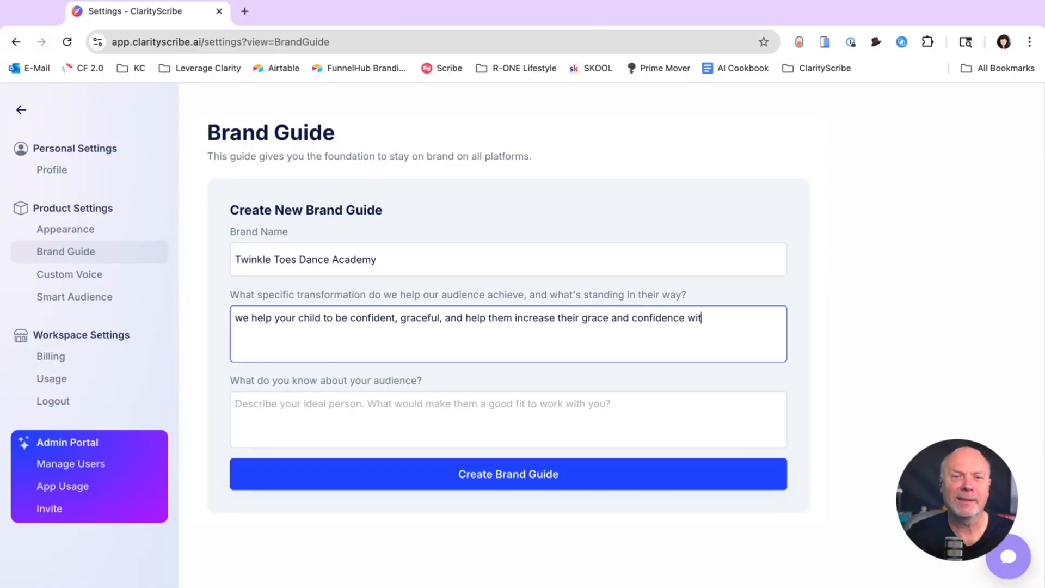
{"action": "type", "text": "h music"}
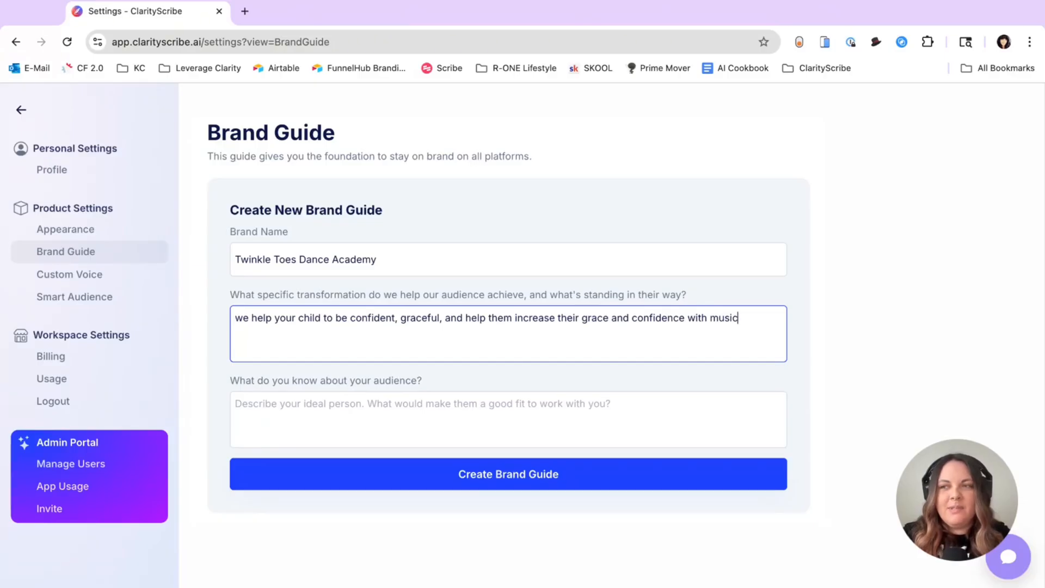
Change "with" before "music" to "while dancing to", end the sentence with a period and add a blank line below it
{"action": "double_click", "coordinate": [698, 317]}
{"action": "type", "text": "while dancing to"}
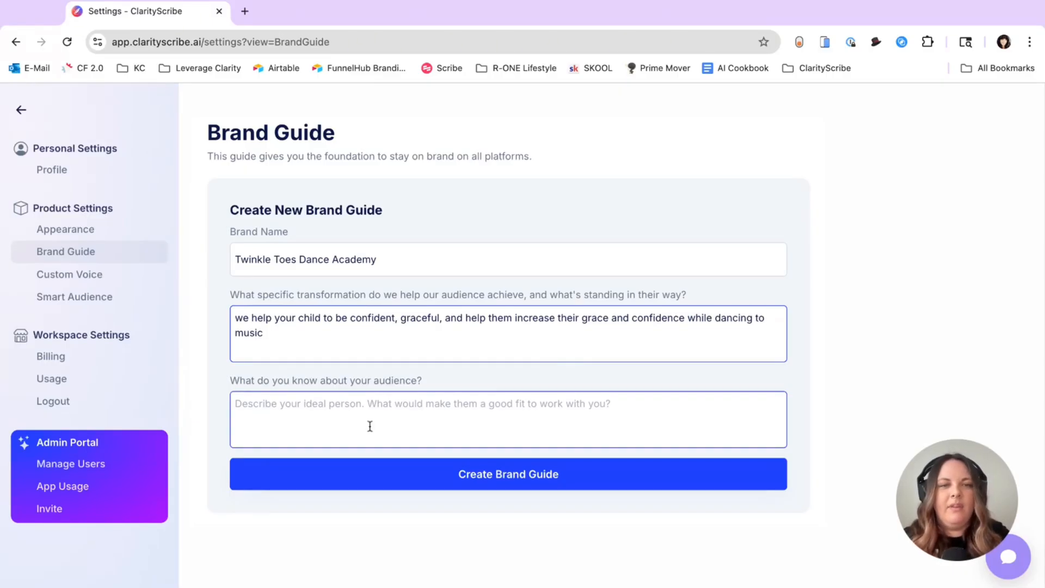
{"action": "left_click", "coordinate": [353, 352]}
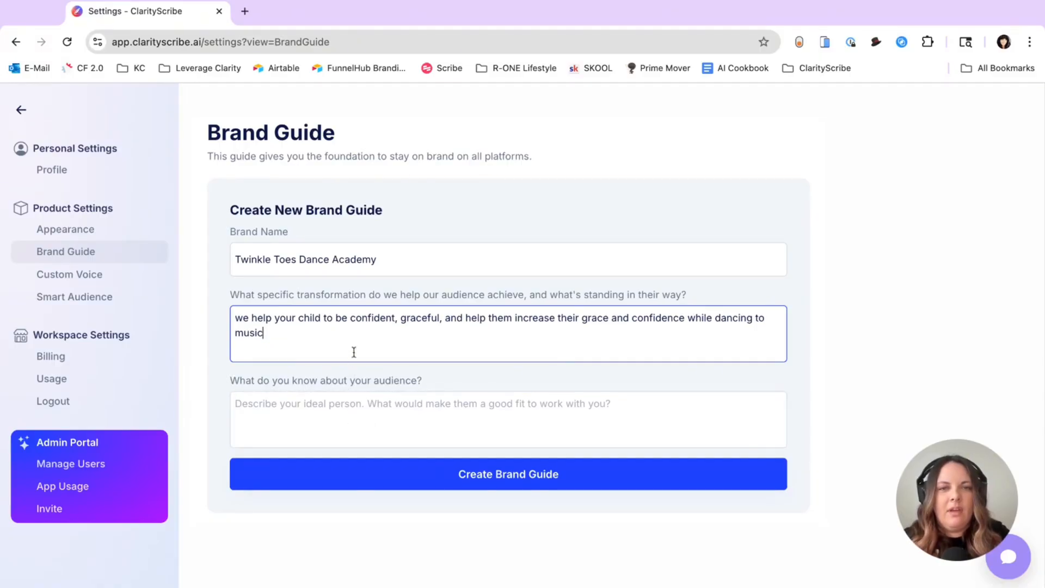
{"action": "type", "text": "."}
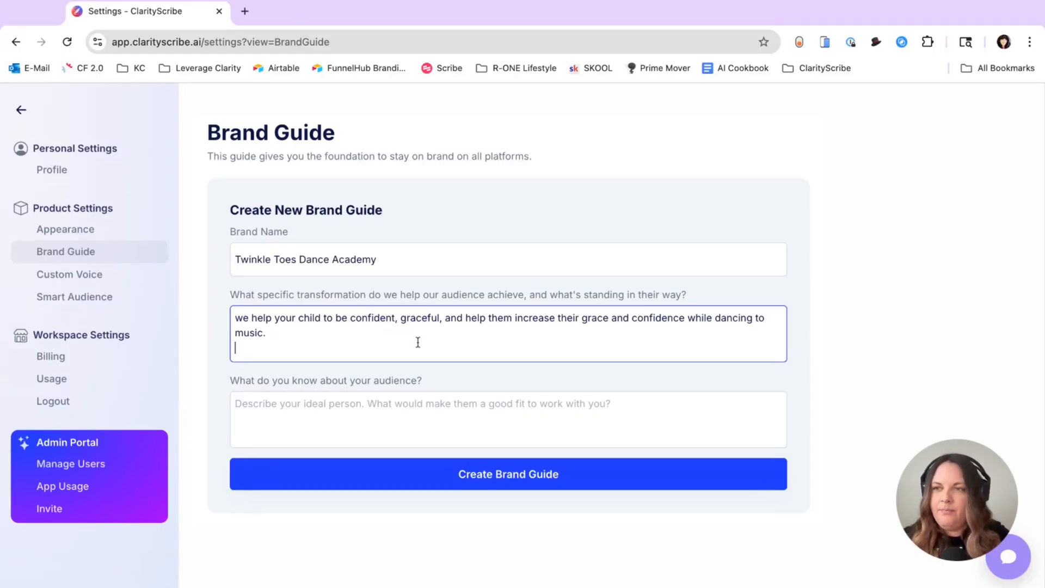
{"action": "key", "text": "Return"}
{"action": "key", "text": "Return"}
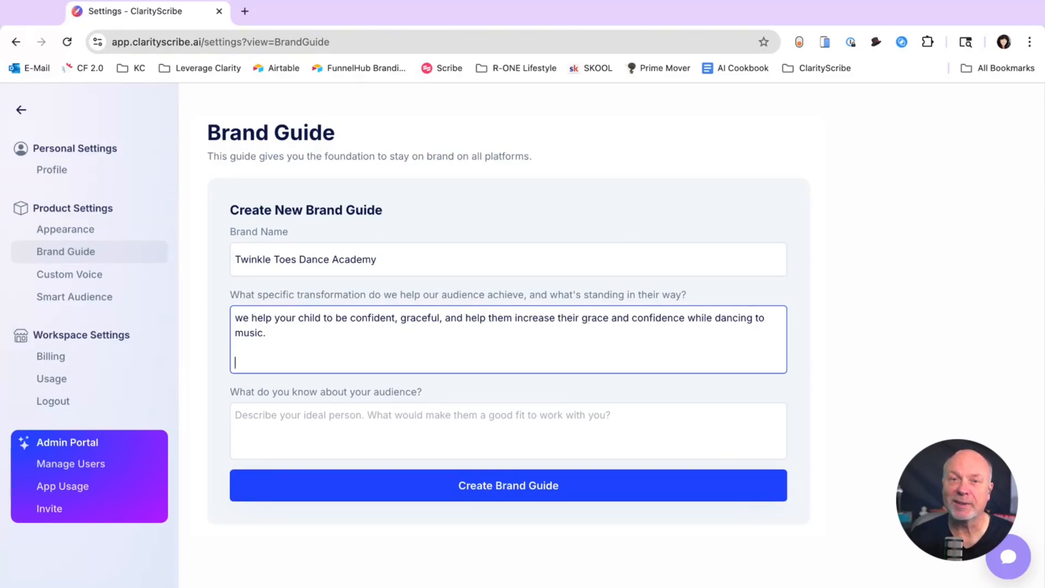
Add "fear of being criticized or being made fun of. we create a safe environment to help them play and grow in confidence" to the transformation answer
{"action": "type", "text": "fear"}
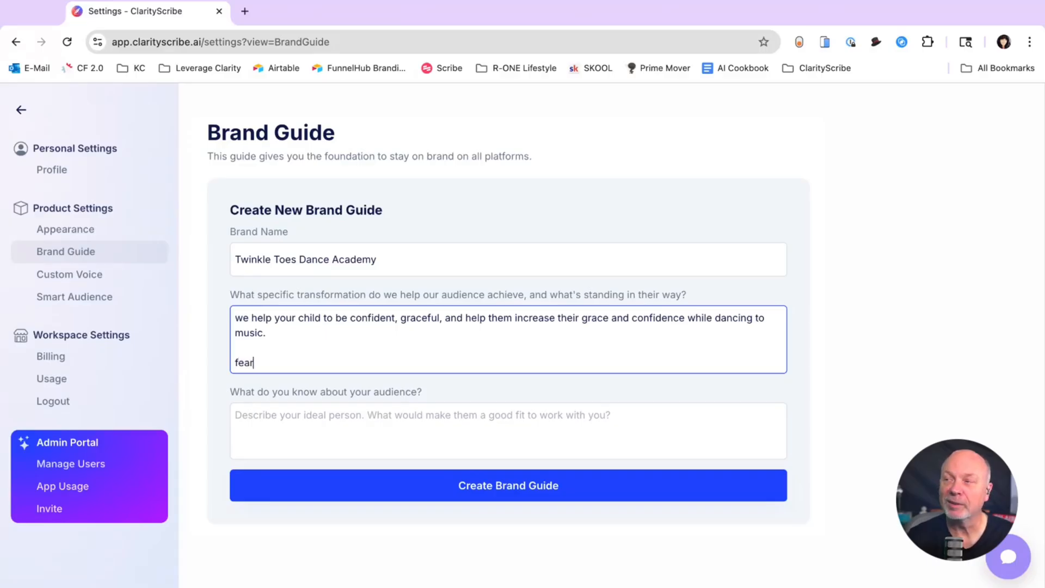
{"action": "type", "text": " of bei"}
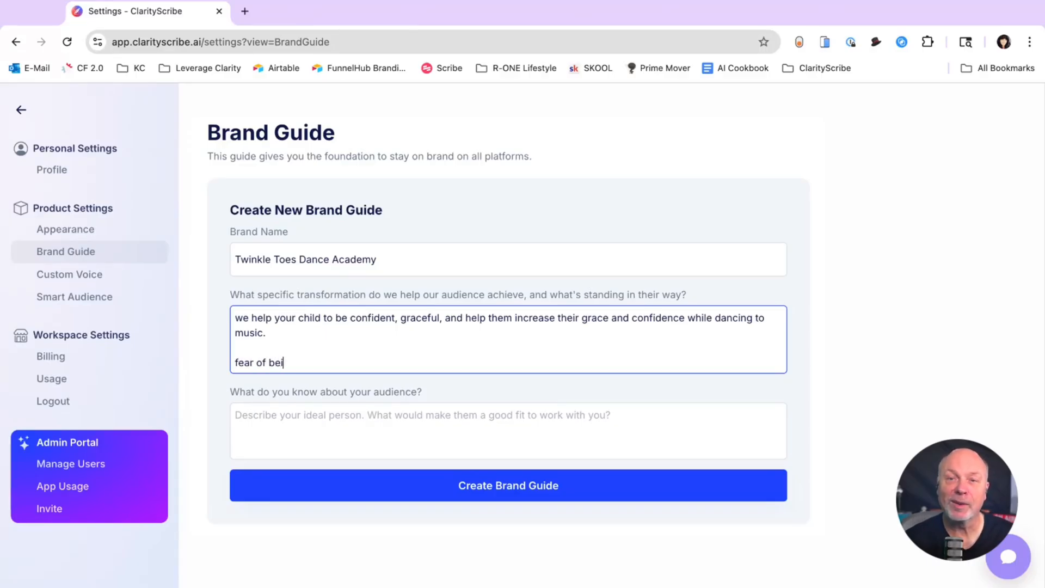
{"action": "type", "text": "ng ciriticize"}
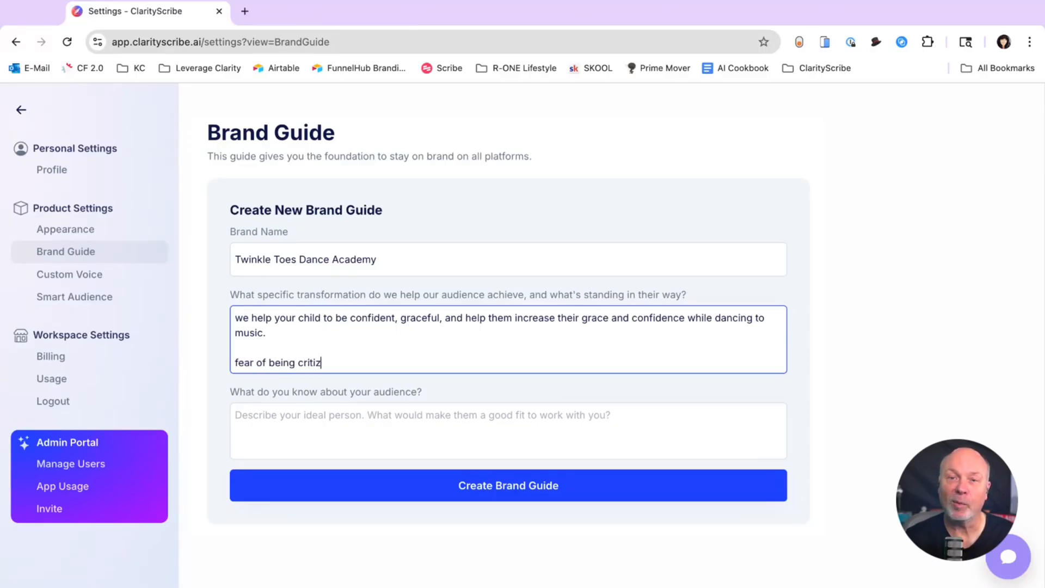
{"action": "type", "text": "d"}
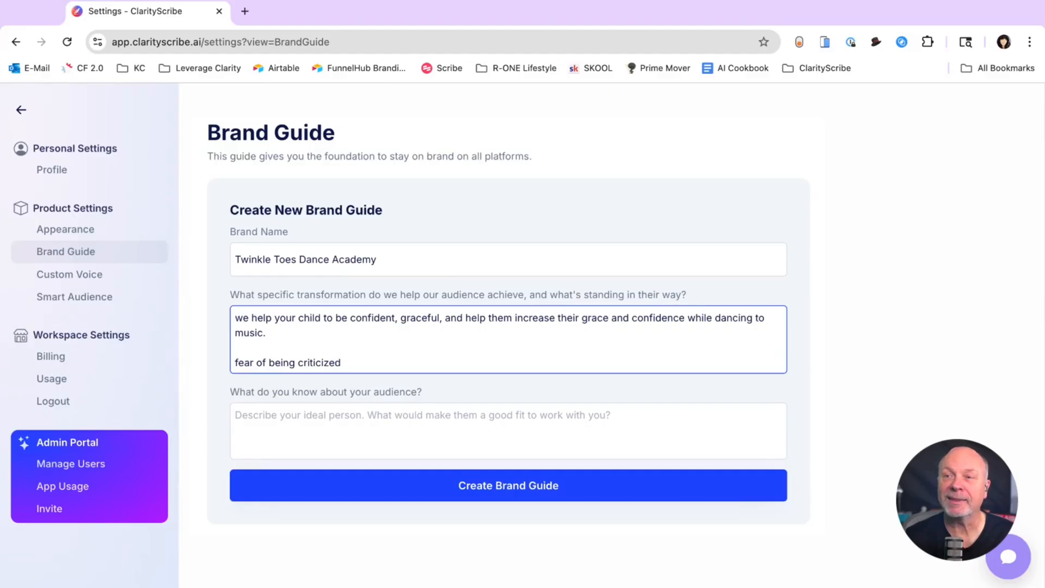
{"action": "type", "text": " or "}
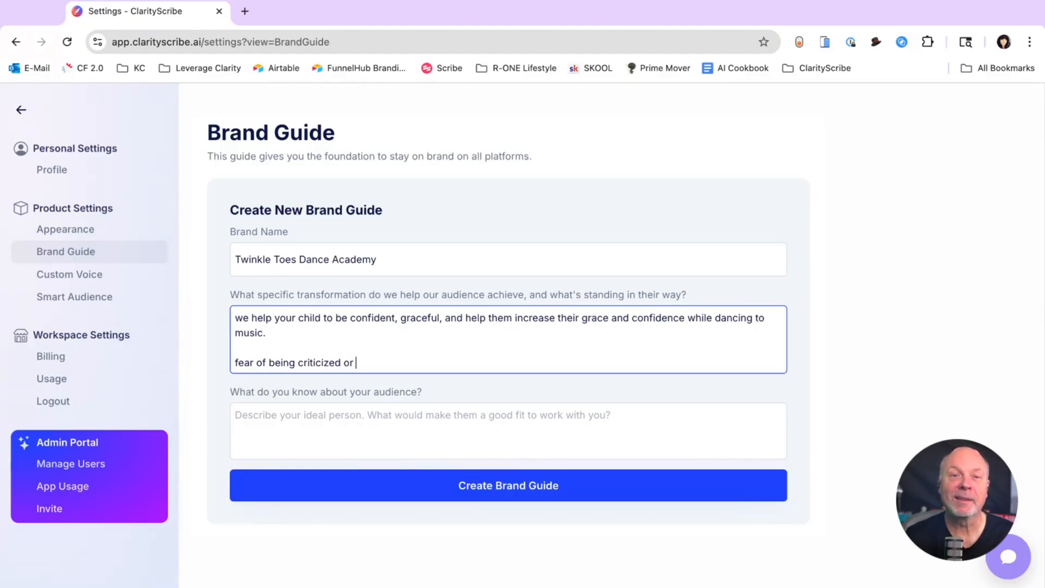
{"action": "type", "text": "being made fun "}
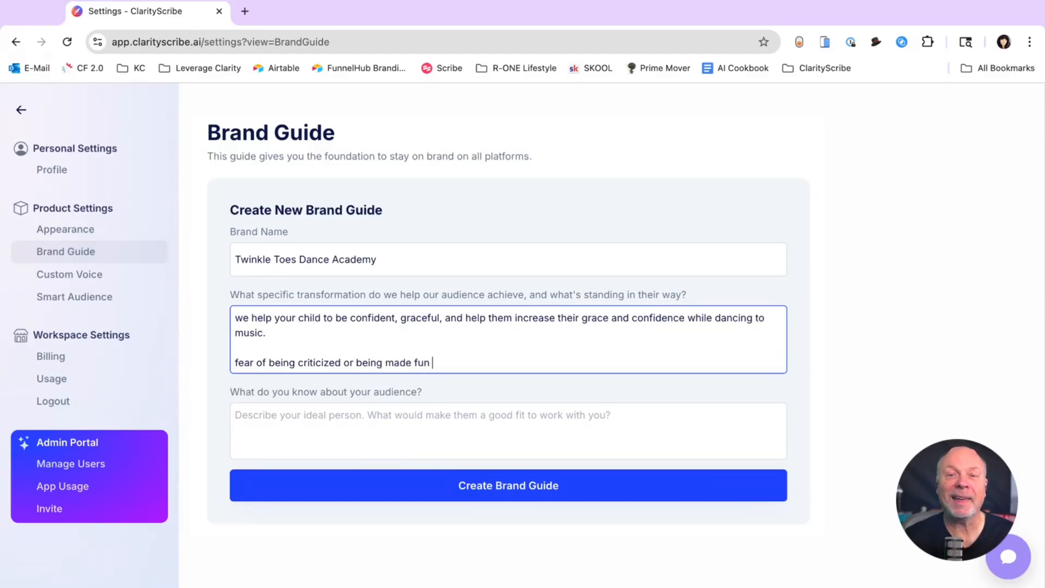
{"action": "type", "text": "of. we create"}
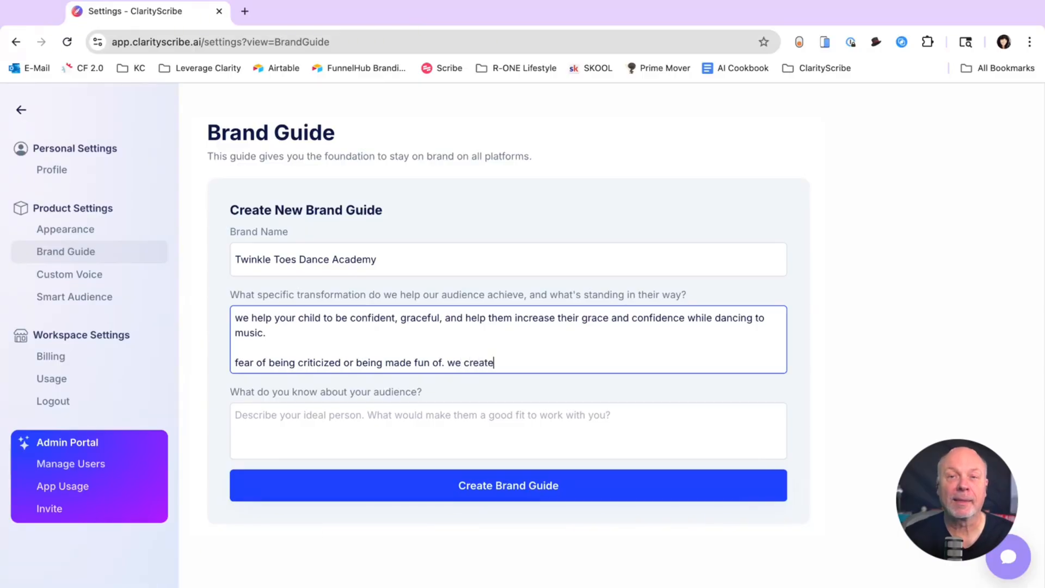
{"action": "type", "text": " a safe environment to h"}
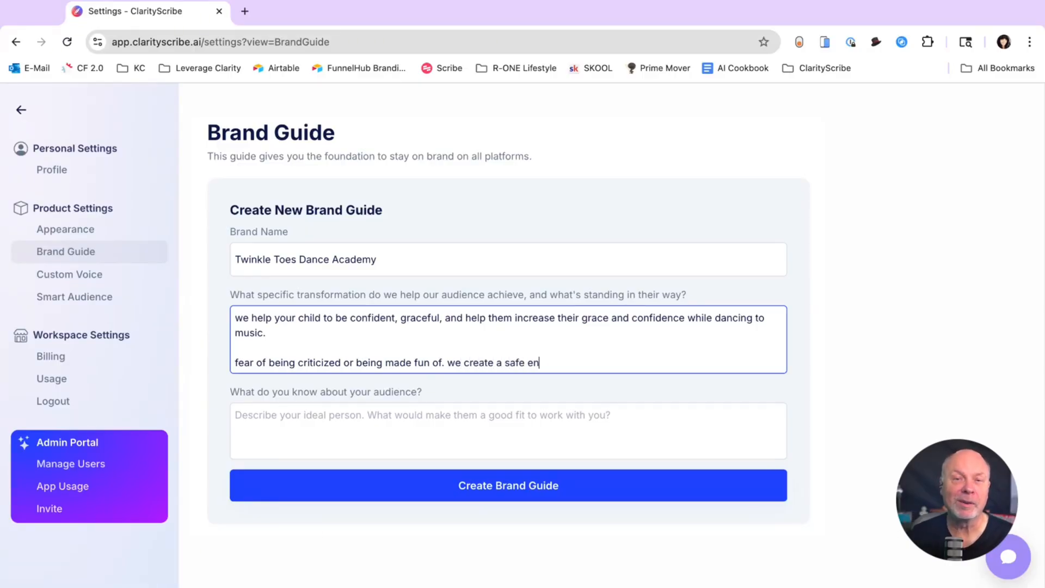
{"action": "type", "text": "elp them play and grow in confidence"}
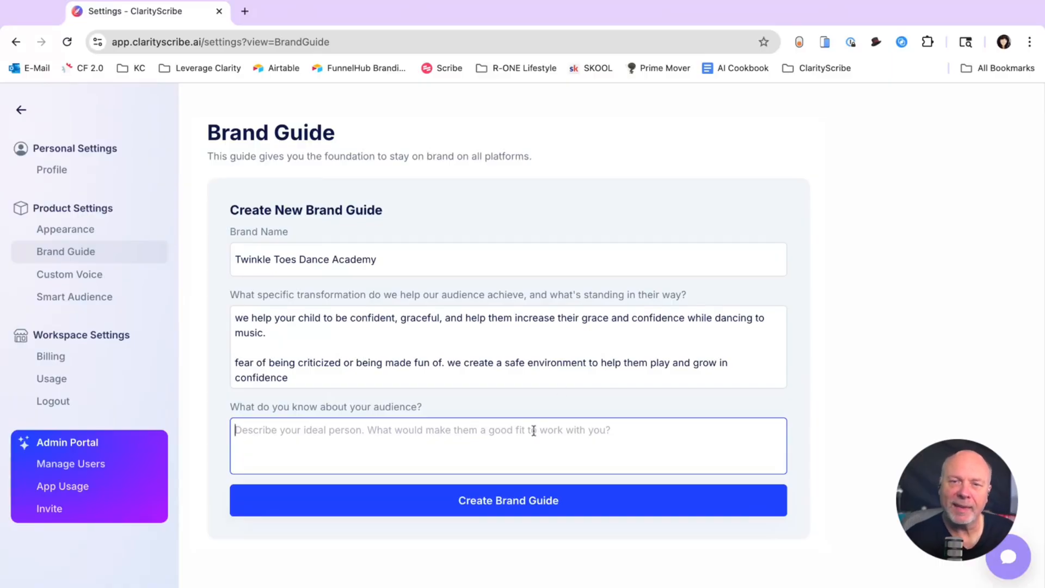
{"action": "left_click", "coordinate": [398, 1]}
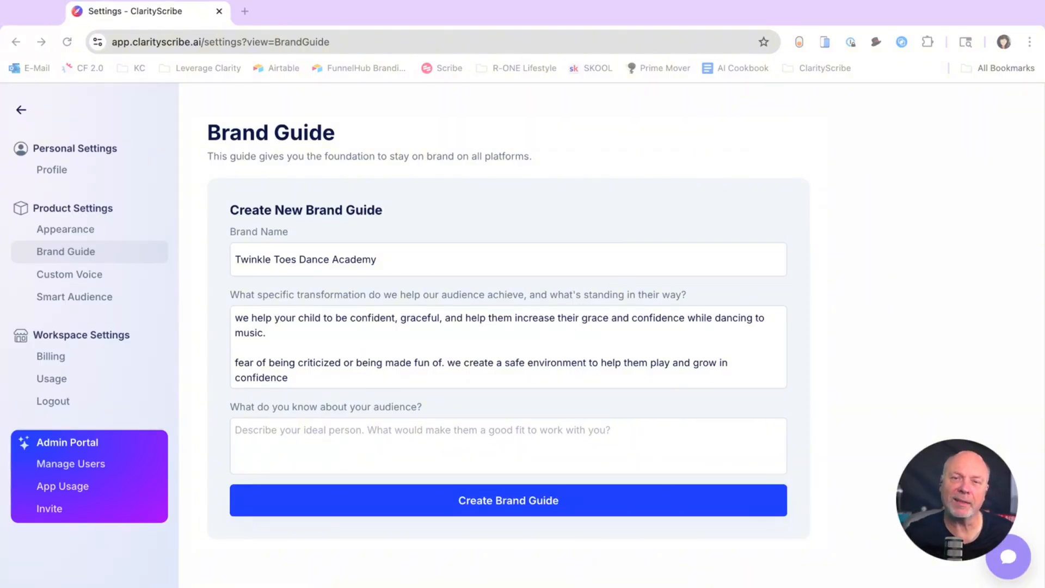
{"action": "key", "text": "super+Tab"}
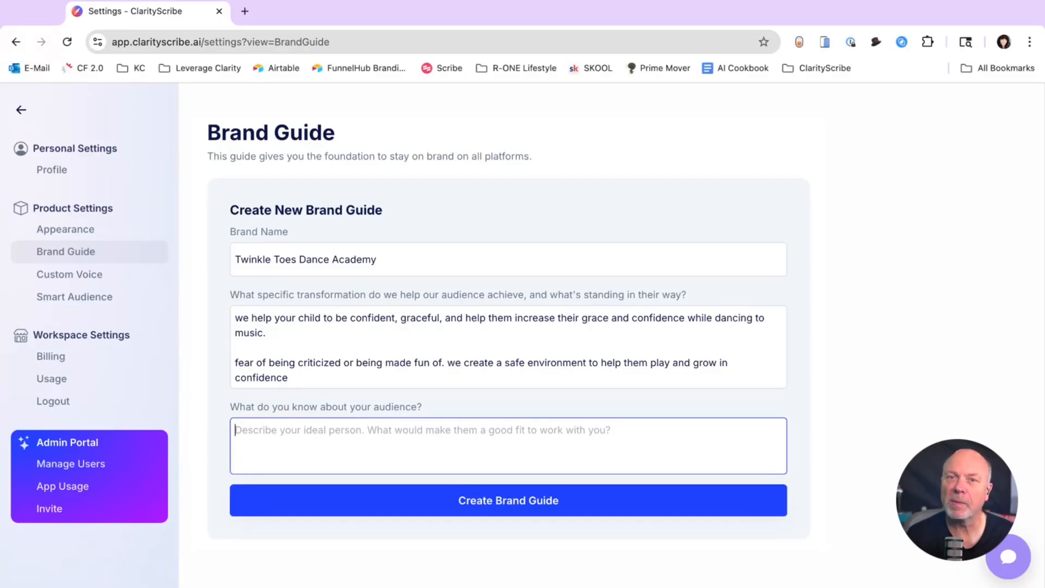
{"action": "type", "text": "the parents"}
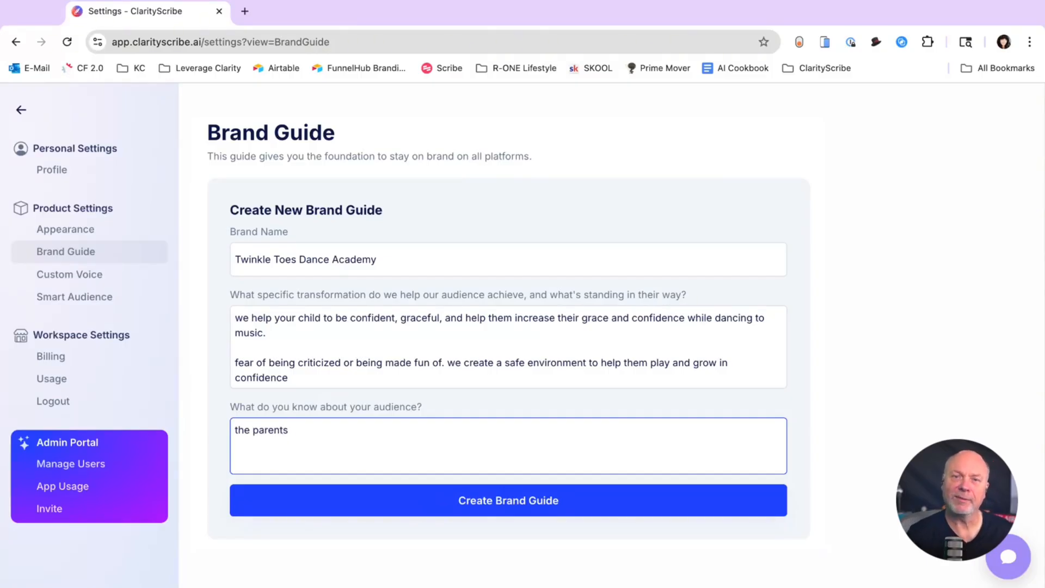
{"action": "key", "text": "BackSpace"}
{"action": "key", "text": "BackSpace"}
{"action": "key", "text": "BackSpace"}
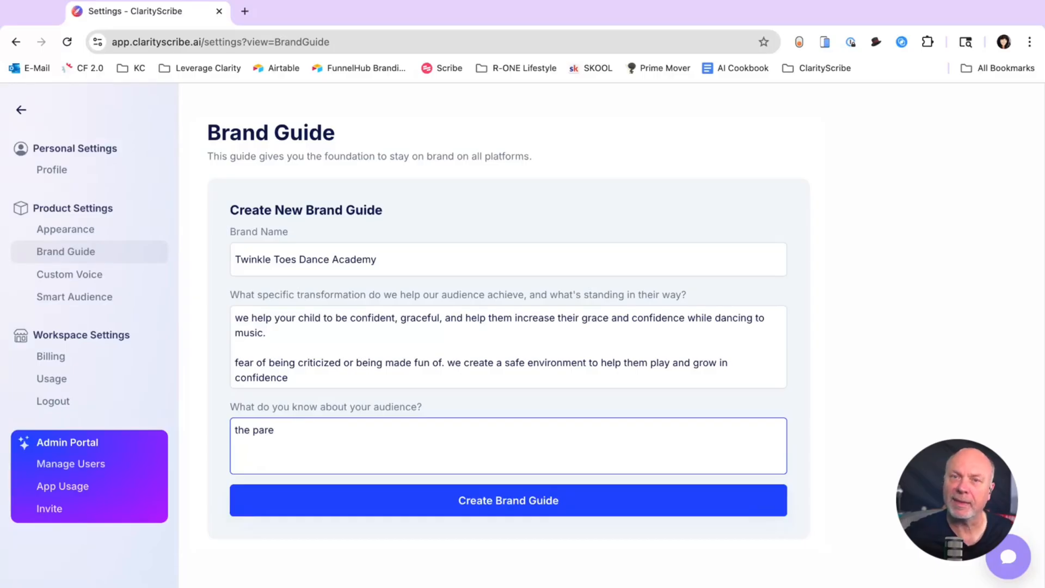
{"action": "key", "text": "BackSpace"}
{"action": "key", "text": "BackSpace"}
{"action": "key", "text": "BackSpace"}
{"action": "key", "text": "BackSpace"}
{"action": "key", "text": "BackSpace"}
{"action": "key", "text": "BackSpace"}
{"action": "key", "text": "BackSpace"}
{"action": "key", "text": "BackSpace"}
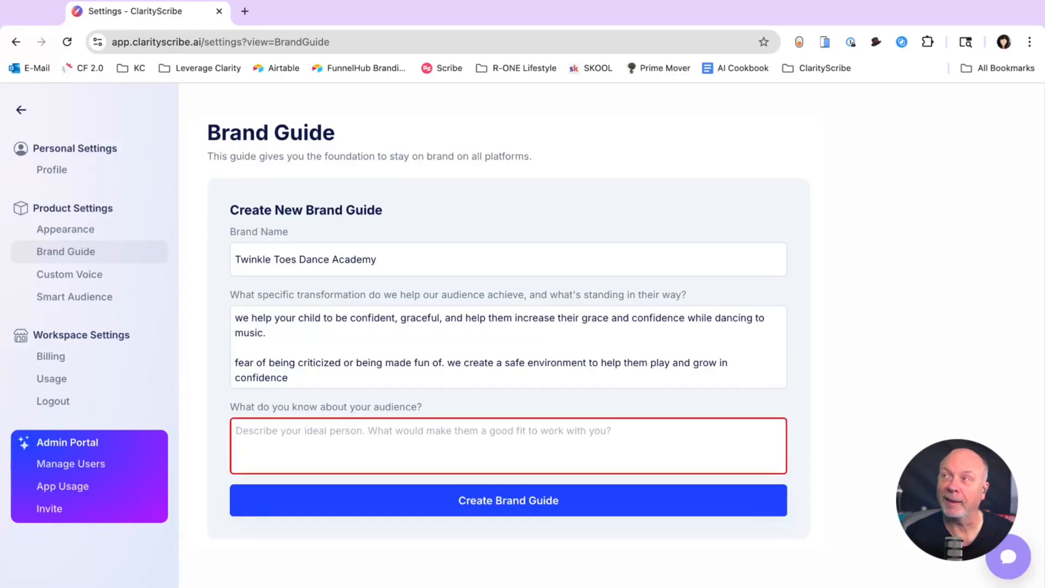
Start the answer about what is known of the audience with "these are parents who want"
{"action": "left_click", "coordinate": [348, 361]}
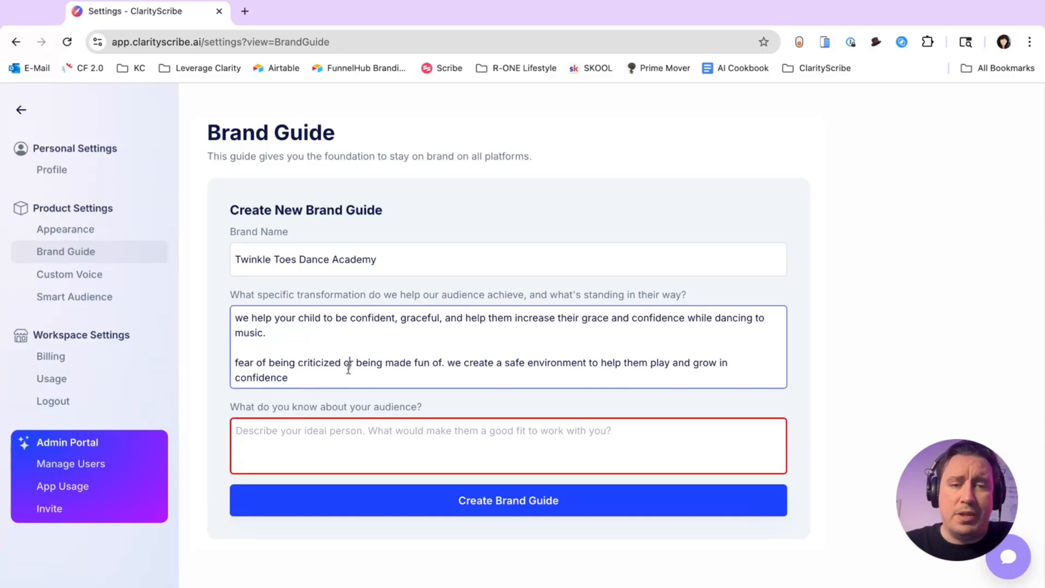
{"action": "left_click", "coordinate": [793, 422]}
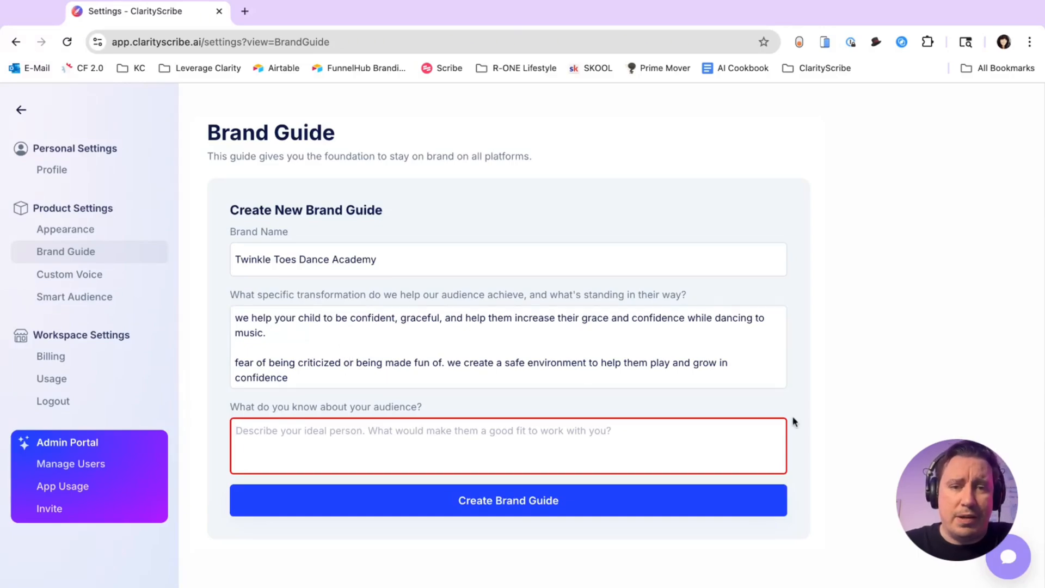
{"action": "left_click", "coordinate": [772, 431]}
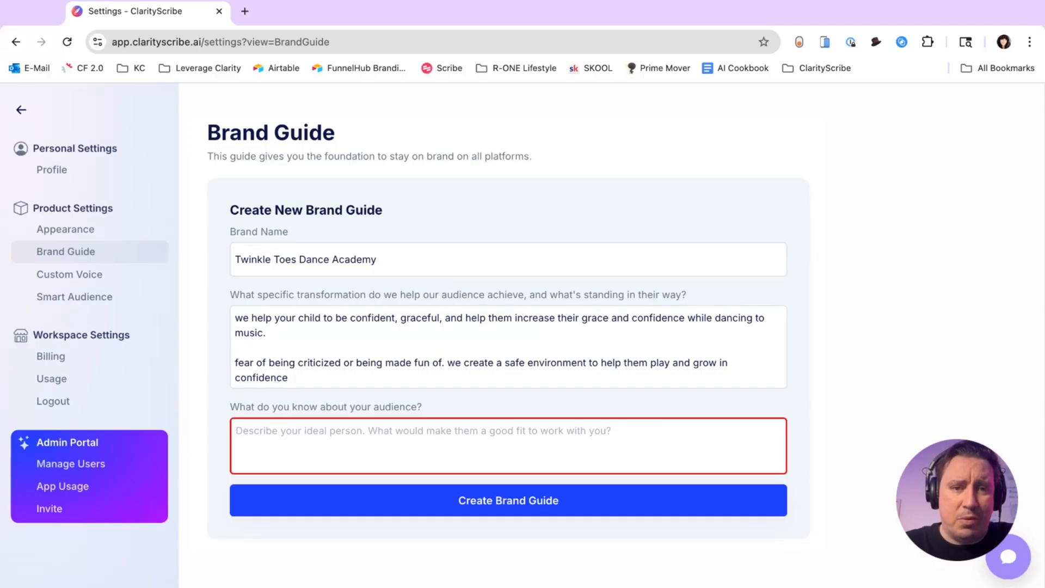
{"action": "type", "text": "these "}
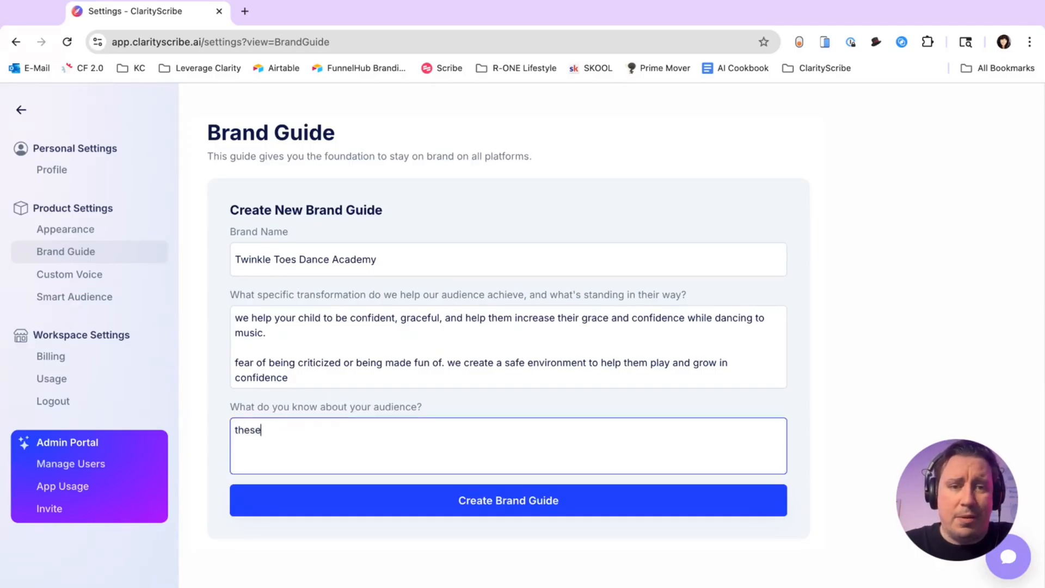
{"action": "type", "text": "are pare"}
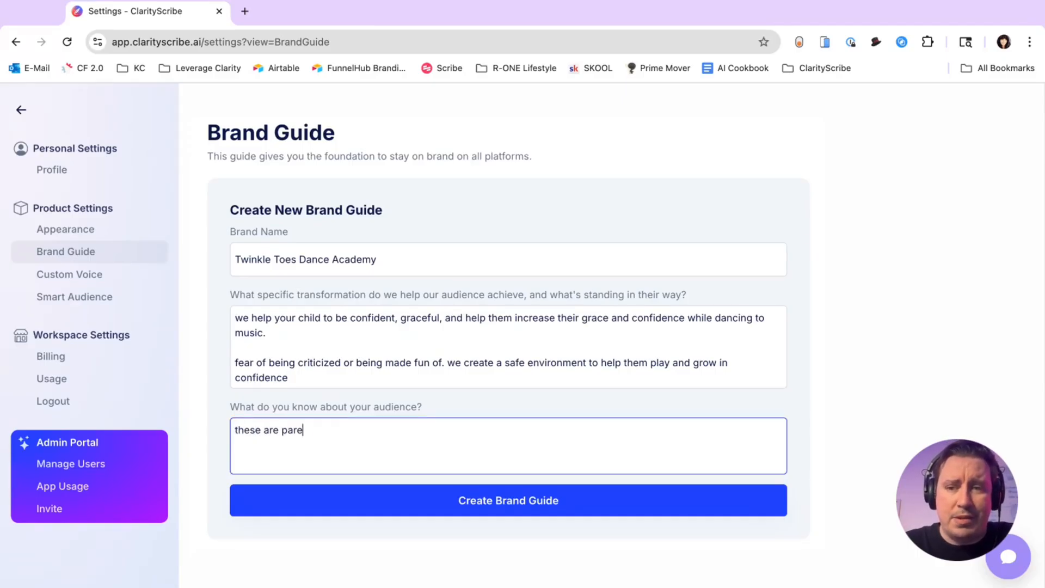
{"action": "type", "text": "nts who wnat to"}
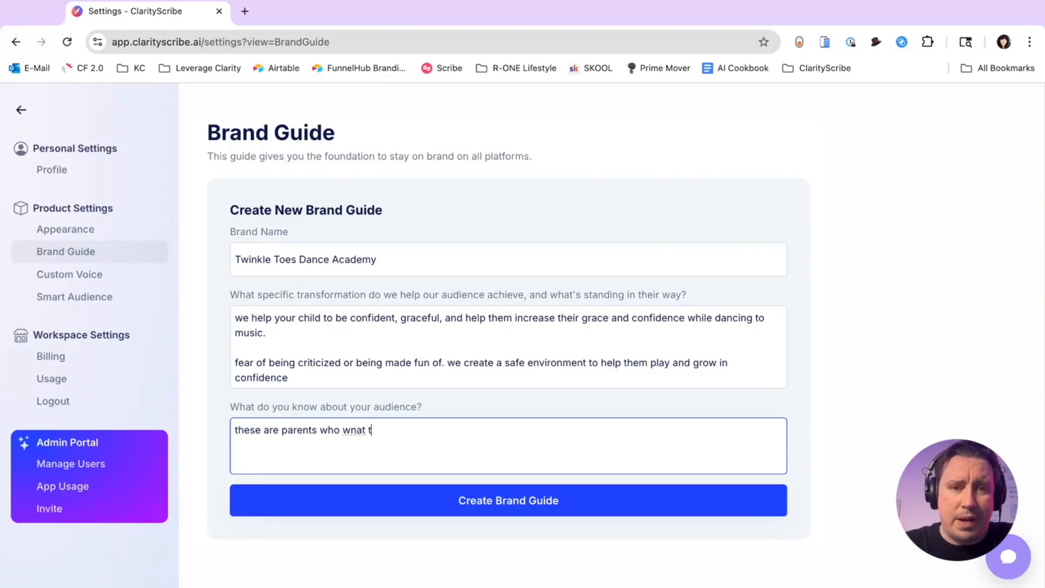
{"action": "key", "text": "BackSpace"}
{"action": "key", "text": "BackSpace"}
{"action": "key", "text": "BackSpace"}
{"action": "key", "text": "BackSpace"}
{"action": "key", "text": "BackSpace"}
{"action": "key", "text": "BackSpace"}
{"action": "type", "text": "ant "}
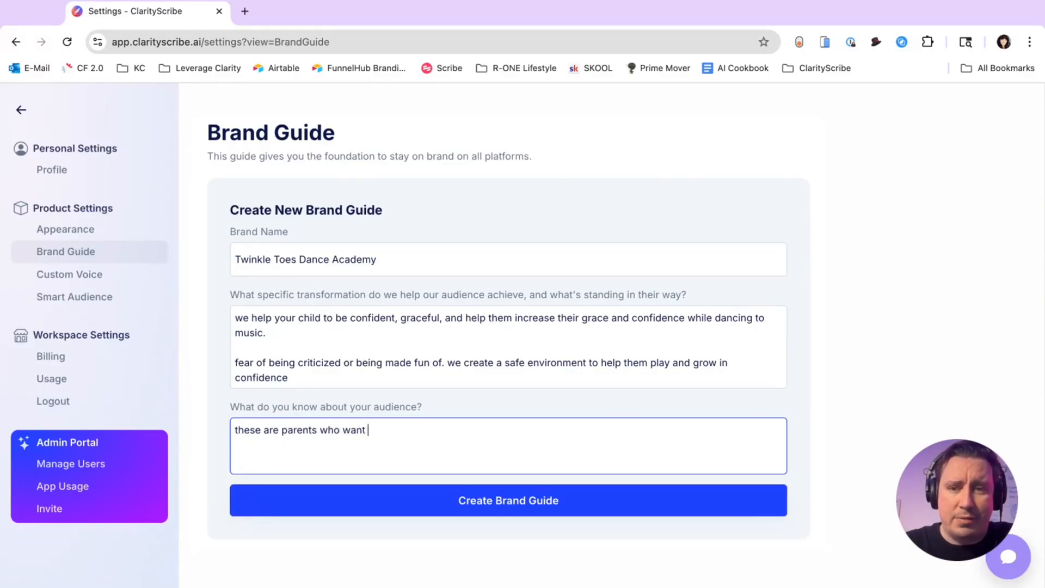
Continue the audience answer with "their kids to have more confidence and have fun with dancing"
{"action": "type", "text": "their kids to"}
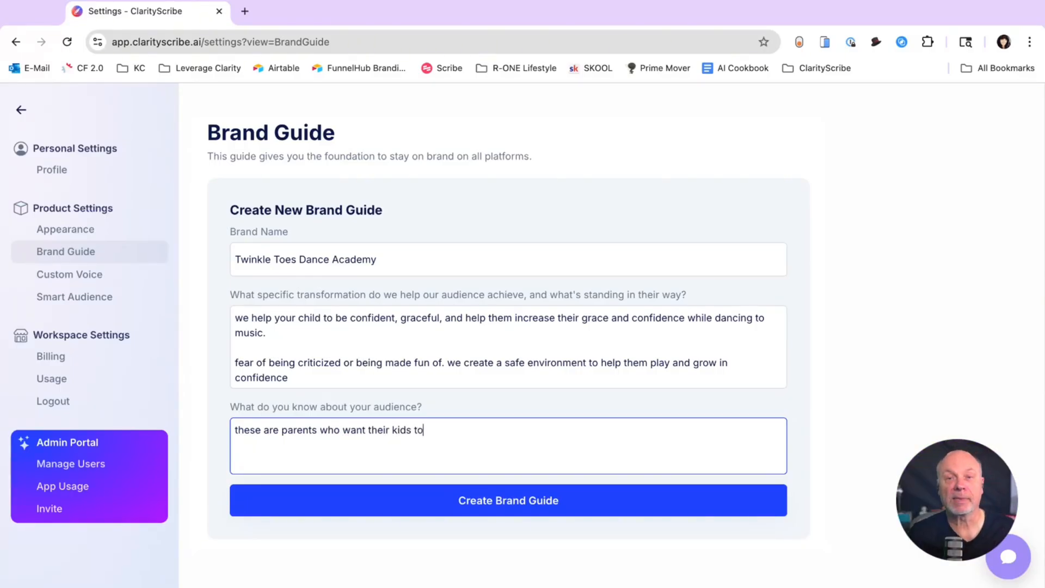
{"action": "type", "text": " have more confi"}
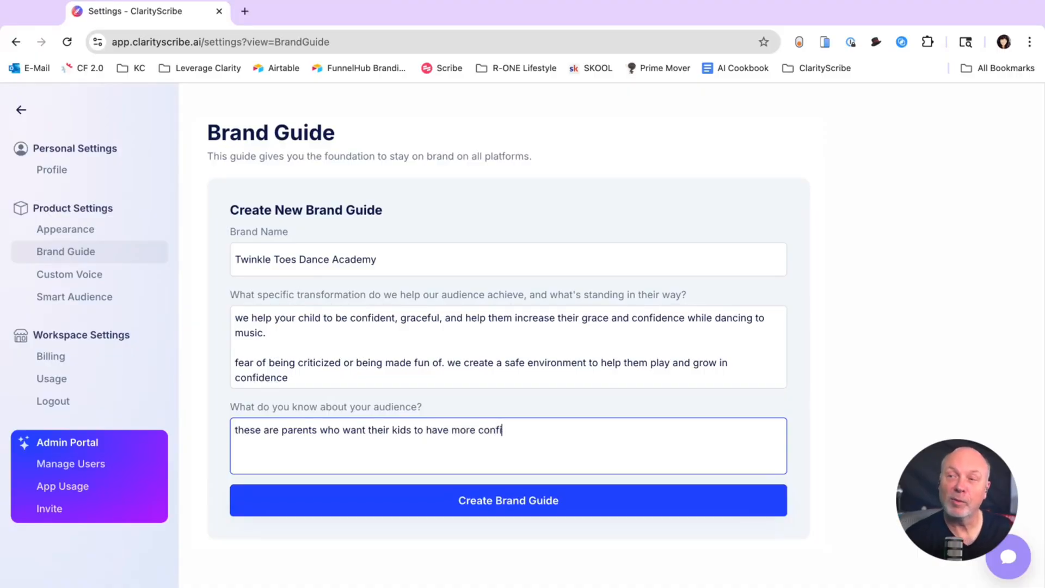
{"action": "type", "text": "dence a"}
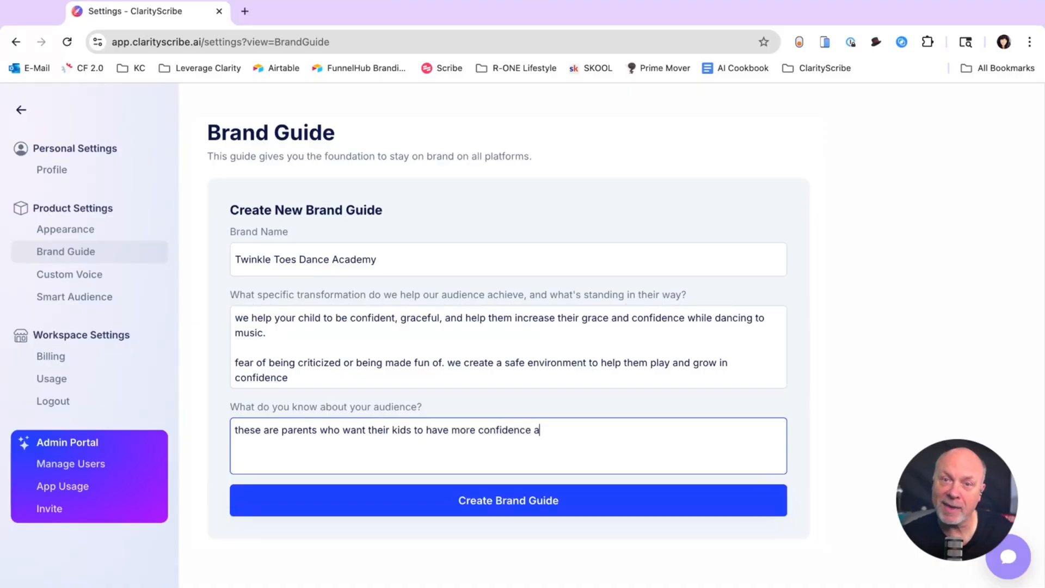
{"action": "type", "text": "nd have fun with dan"}
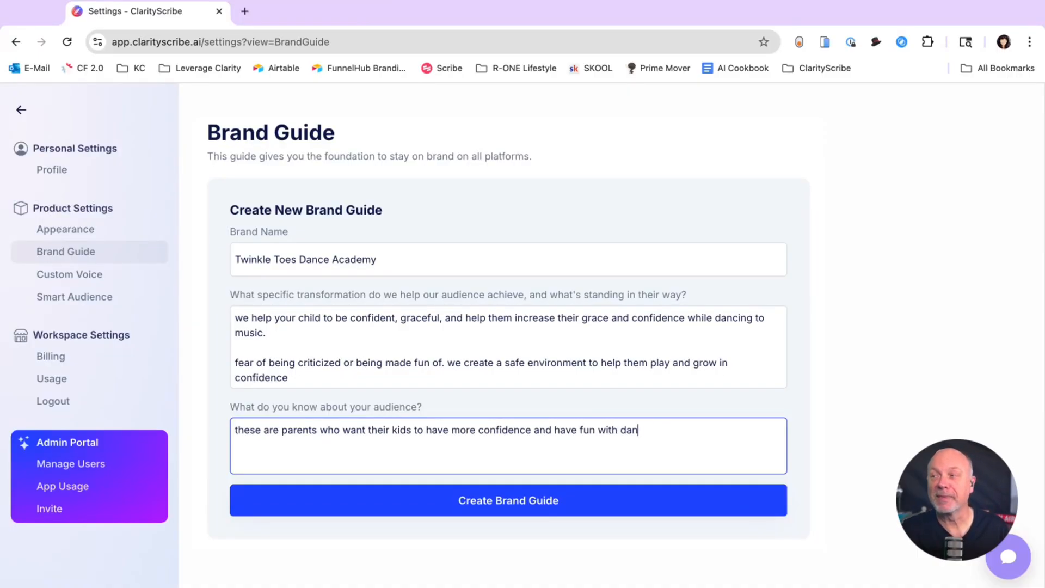
{"action": "type", "text": "cing"}
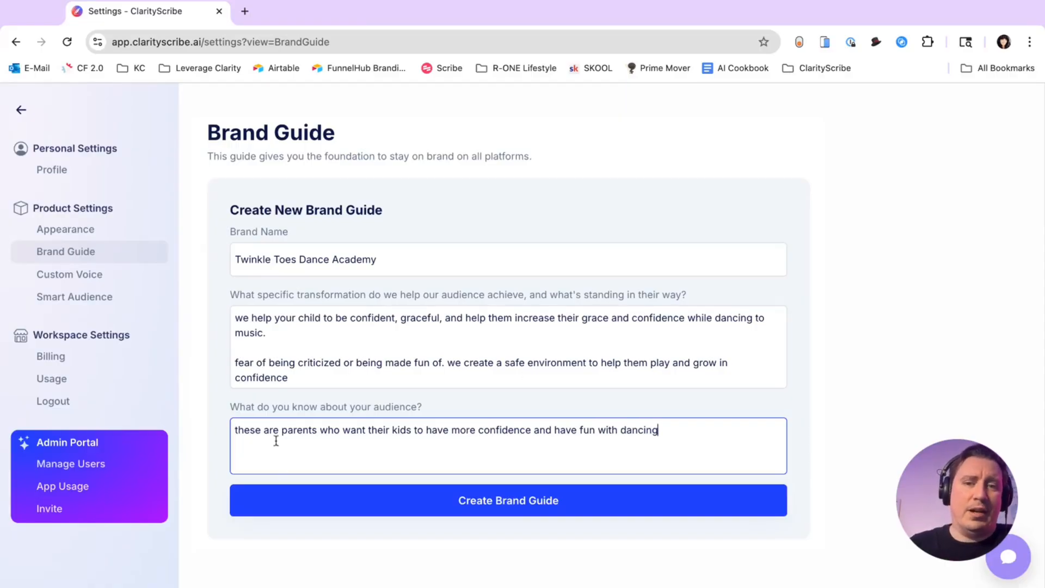
Remove "these are" from the start of the audience answer so it begins with "parents"
{"action": "left_click_drag", "start_coordinate": [276, 441], "coordinate": [207, 438]}
{"action": "key", "text": "BackSpace"}
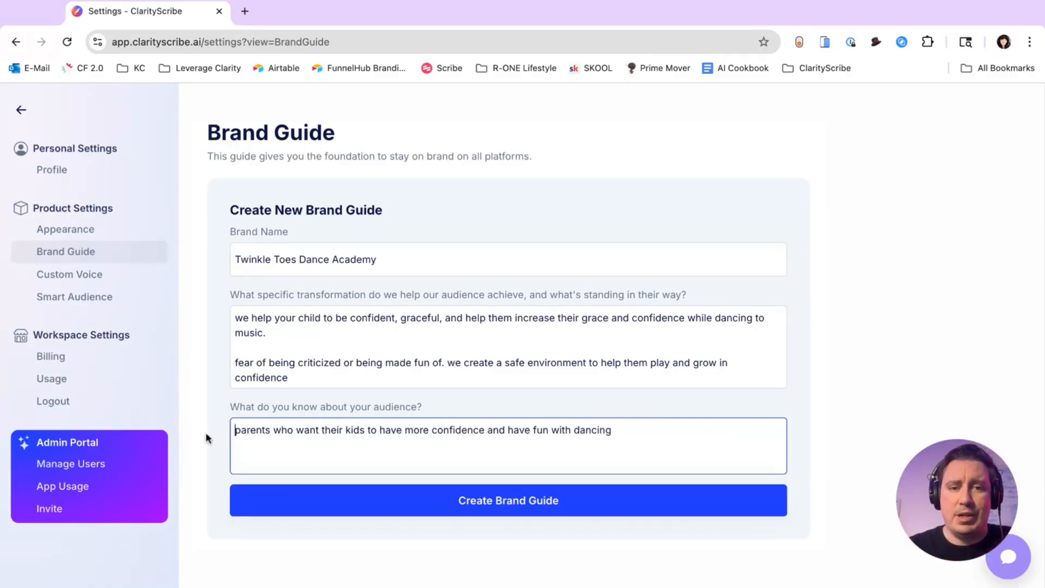
{"action": "left_click", "coordinate": [615, 430]}
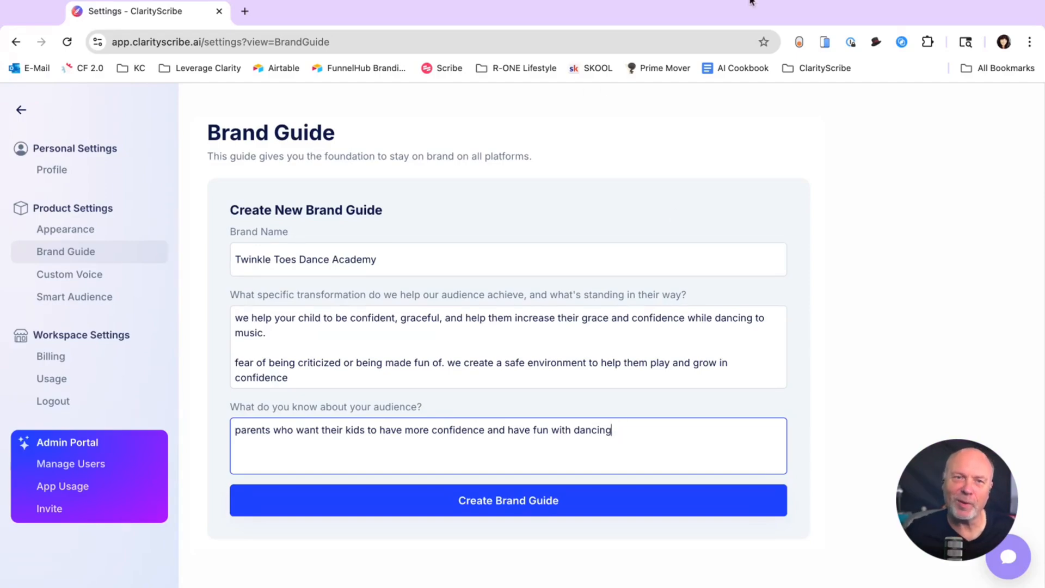
Create the brand guide from the completed form and review its Core Thesis and Core Value Proposition sections
{"action": "left_click", "coordinate": [987, 2]}
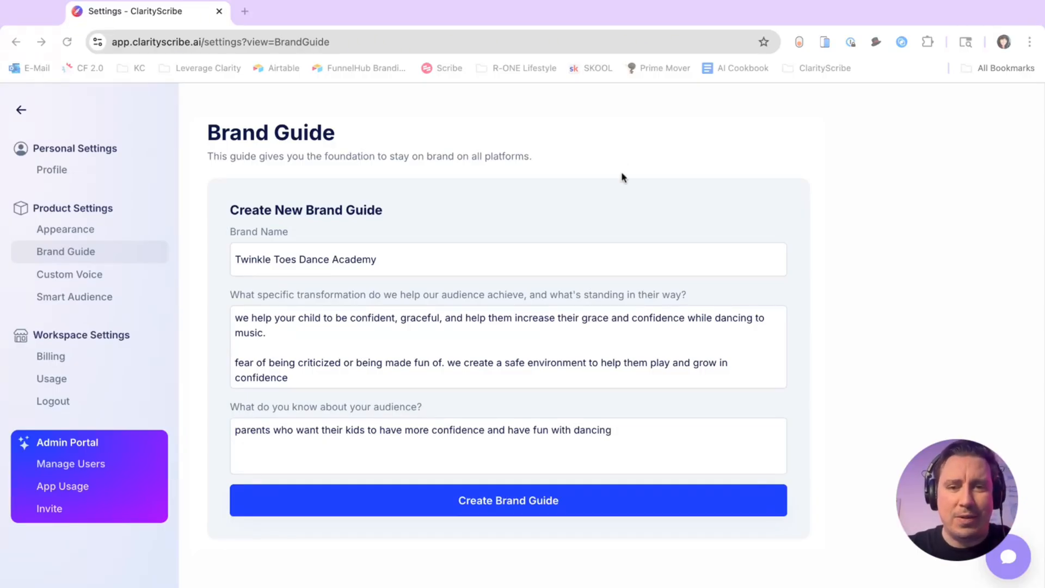
{"action": "left_click", "coordinate": [504, 513]}
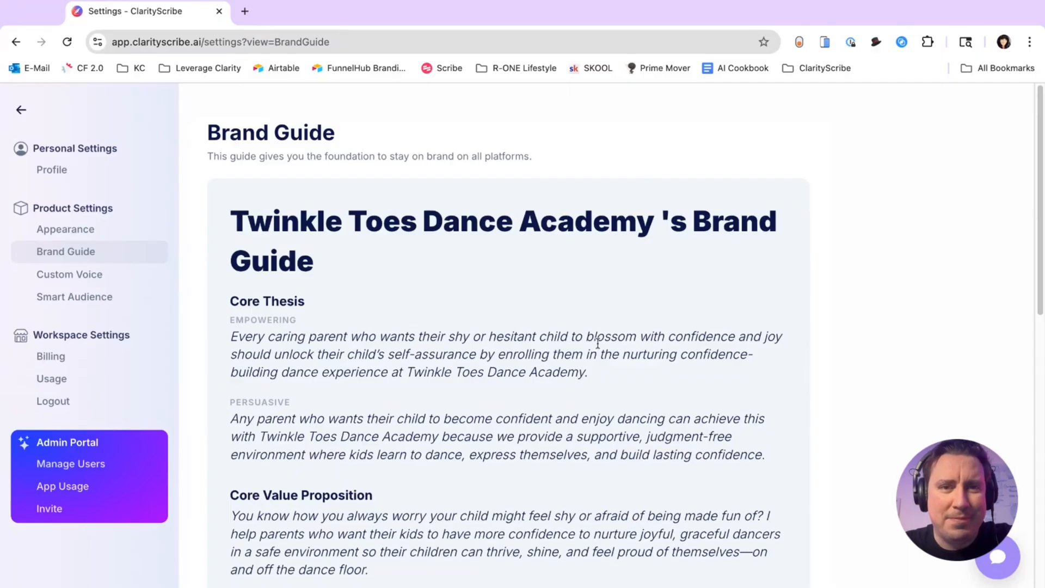
{"action": "scroll", "coordinate": [597, 343], "scroll_direction": "down", "scroll_amount": 1}
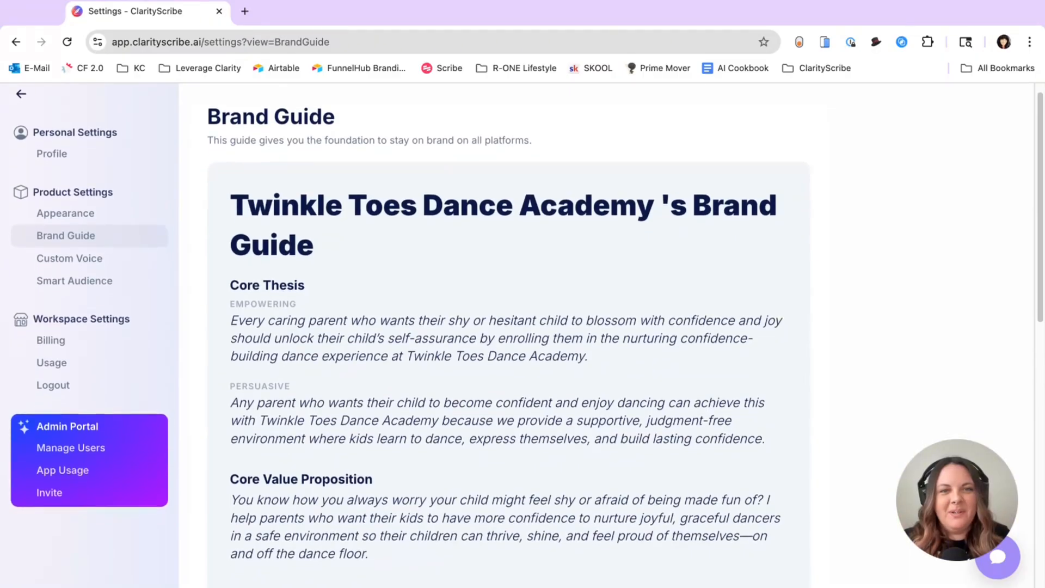
{"action": "scroll", "coordinate": [527, 335], "scroll_direction": "down", "scroll_amount": 3}
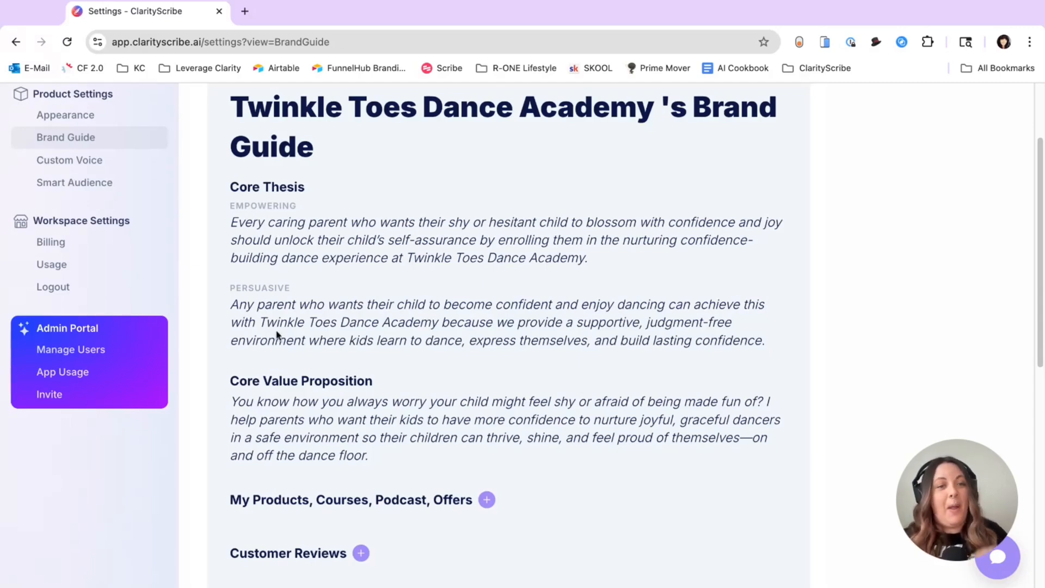
{"action": "scroll", "coordinate": [372, 343], "scroll_direction": "down", "scroll_amount": 4}
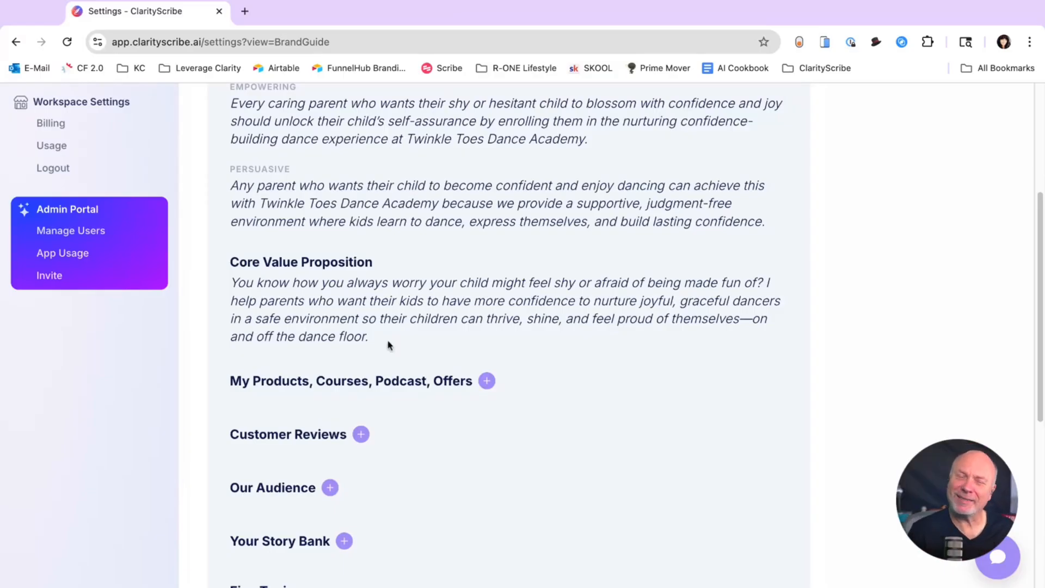
{"action": "scroll", "coordinate": [464, 357], "scroll_direction": "down", "scroll_amount": 1}
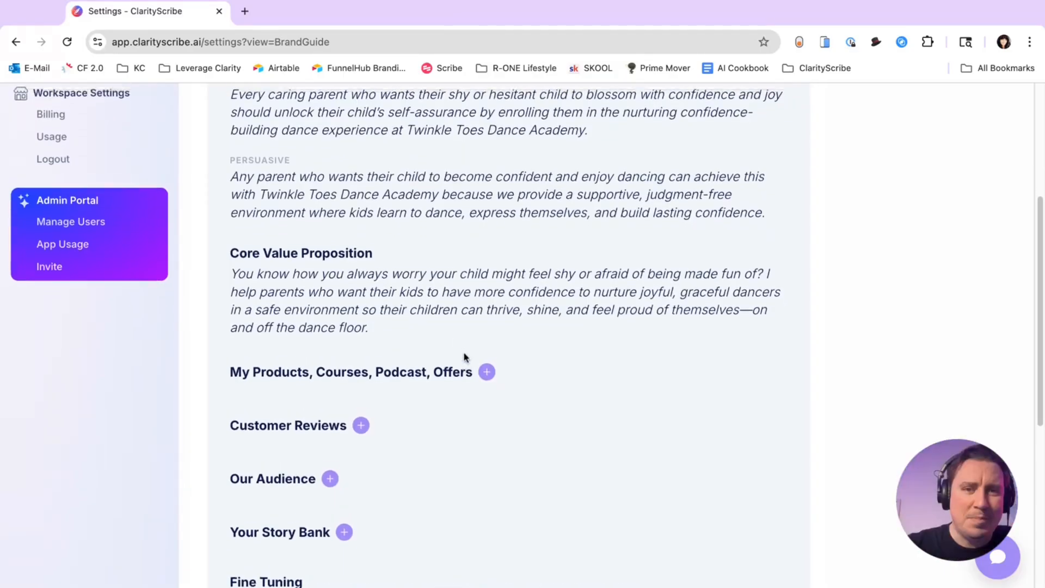
{"action": "scroll", "coordinate": [464, 357], "scroll_direction": "up", "scroll_amount": 3}
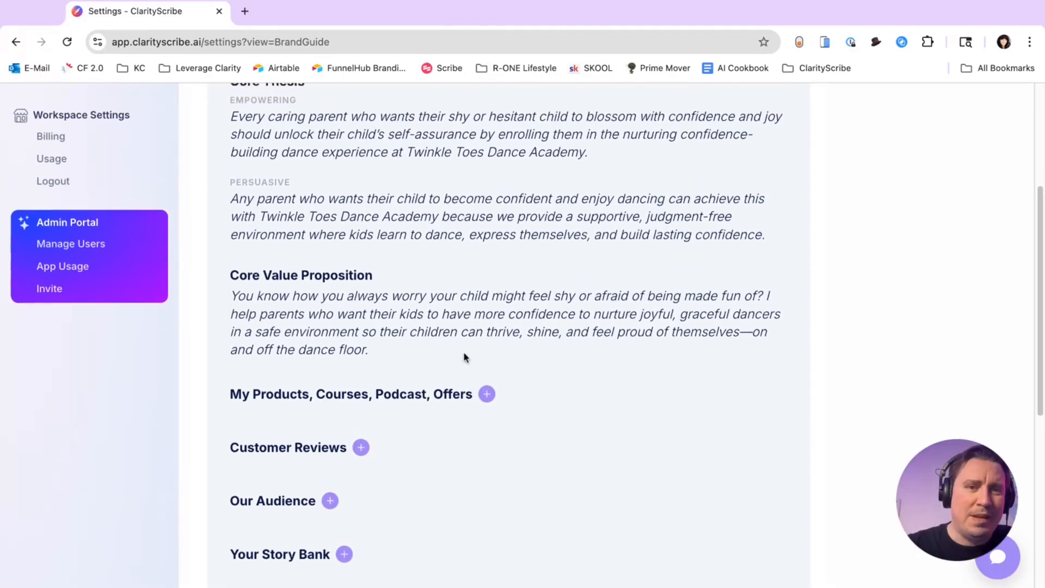
Start a new offer under the brand guide's products, courses, podcast and offers section and name it "Weekly Dance Class"
{"action": "scroll", "coordinate": [465, 357], "scroll_direction": "down", "scroll_amount": 2}
{"action": "scroll", "coordinate": [464, 357], "scroll_direction": "down", "scroll_amount": 3}
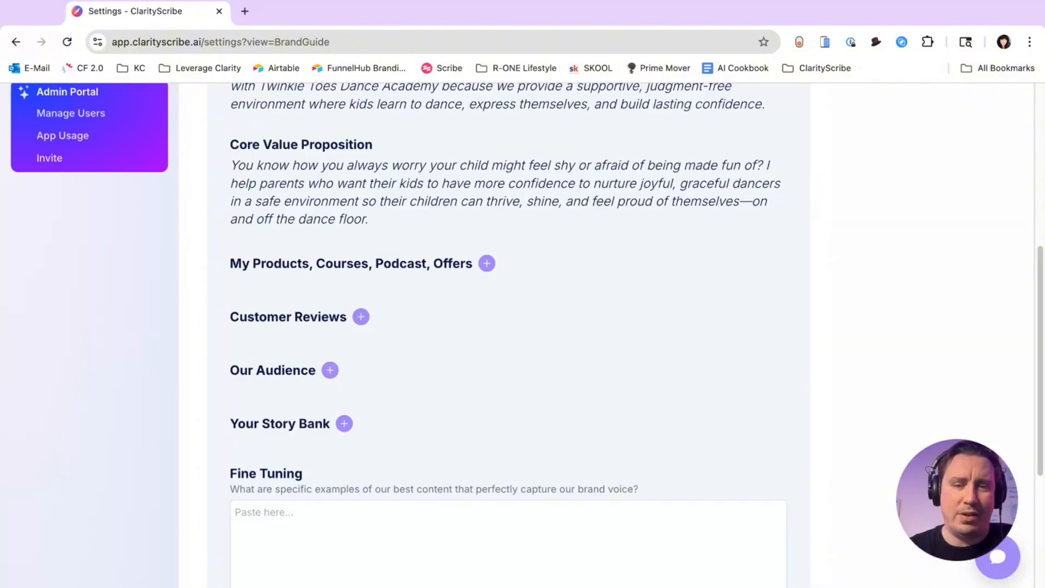
{"action": "scroll", "coordinate": [464, 357], "scroll_direction": "up", "scroll_amount": 5}
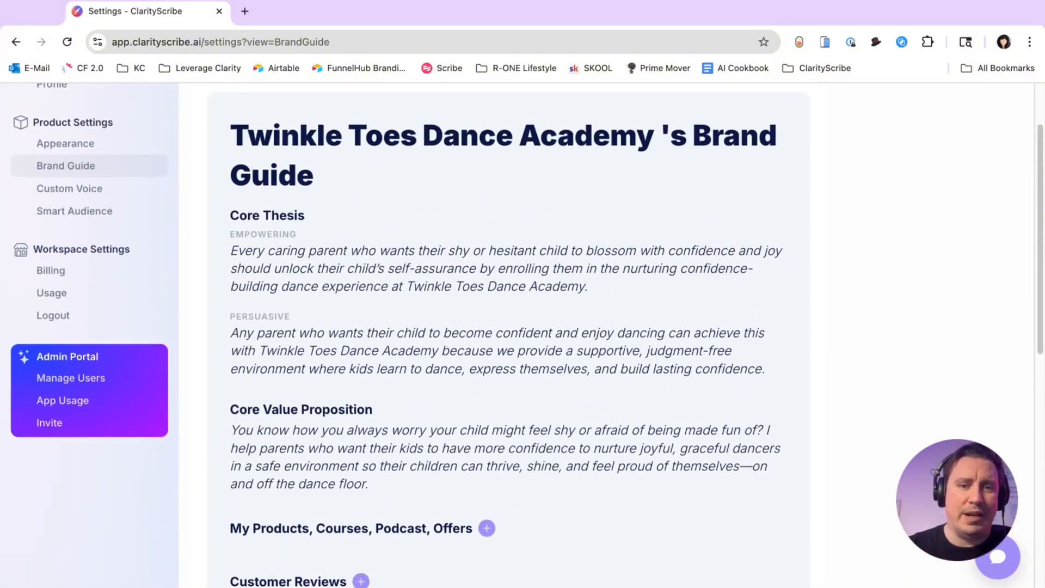
{"action": "scroll", "coordinate": [523, 326], "scroll_direction": "up", "scroll_amount": 1}
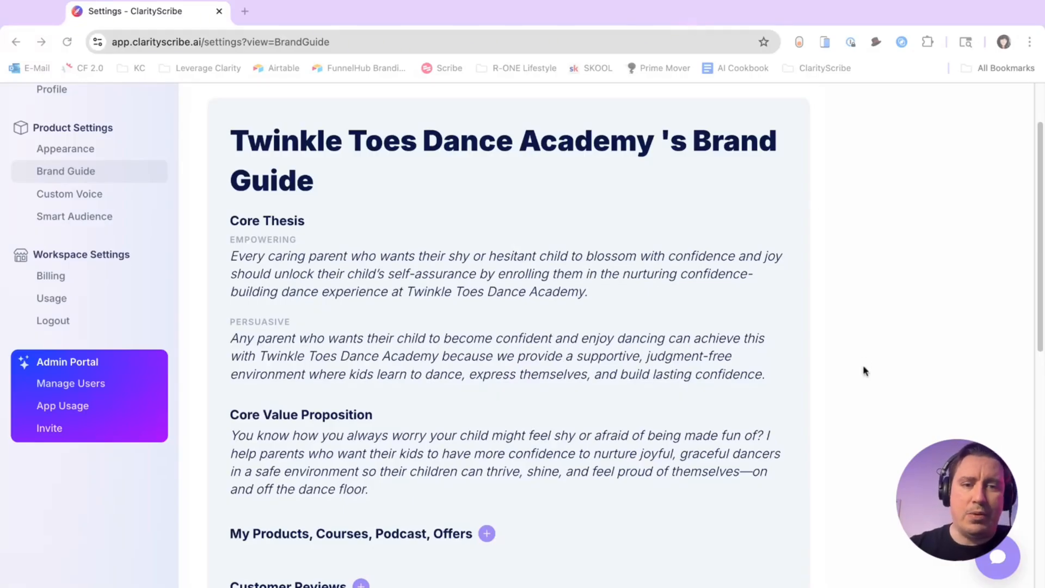
{"action": "scroll", "coordinate": [860, 388], "scroll_direction": "down", "scroll_amount": 5}
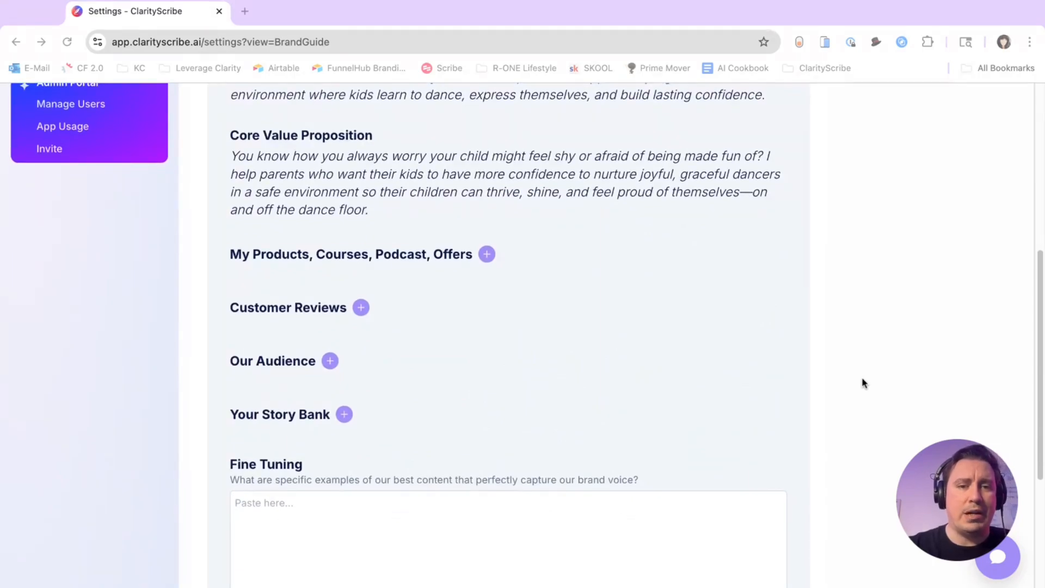
{"action": "left_click", "coordinate": [487, 258]}
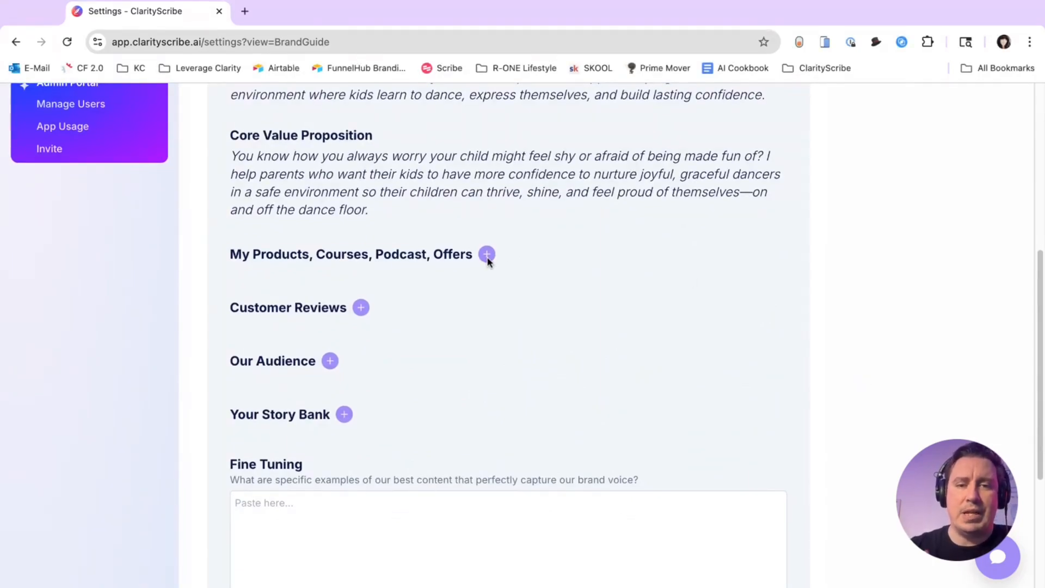
{"action": "left_click", "coordinate": [487, 256]}
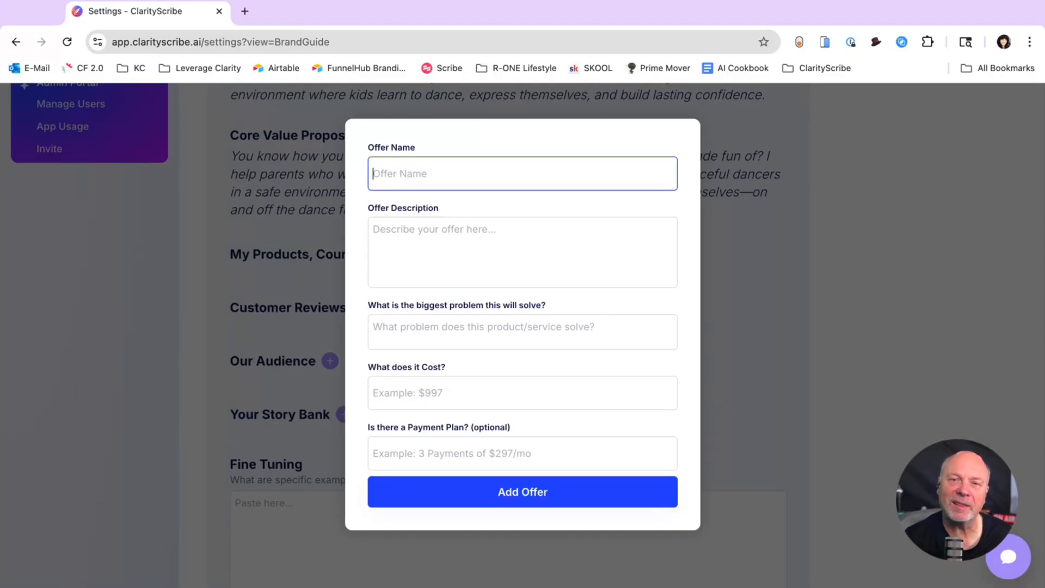
{"action": "type", "text": "We"}
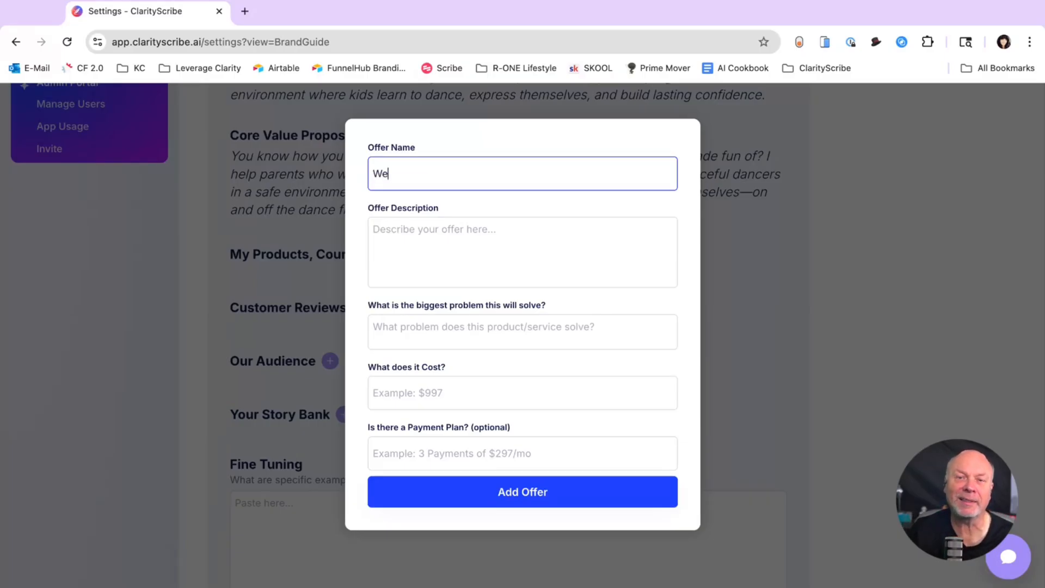
{"action": "type", "text": "ekly Dan"}
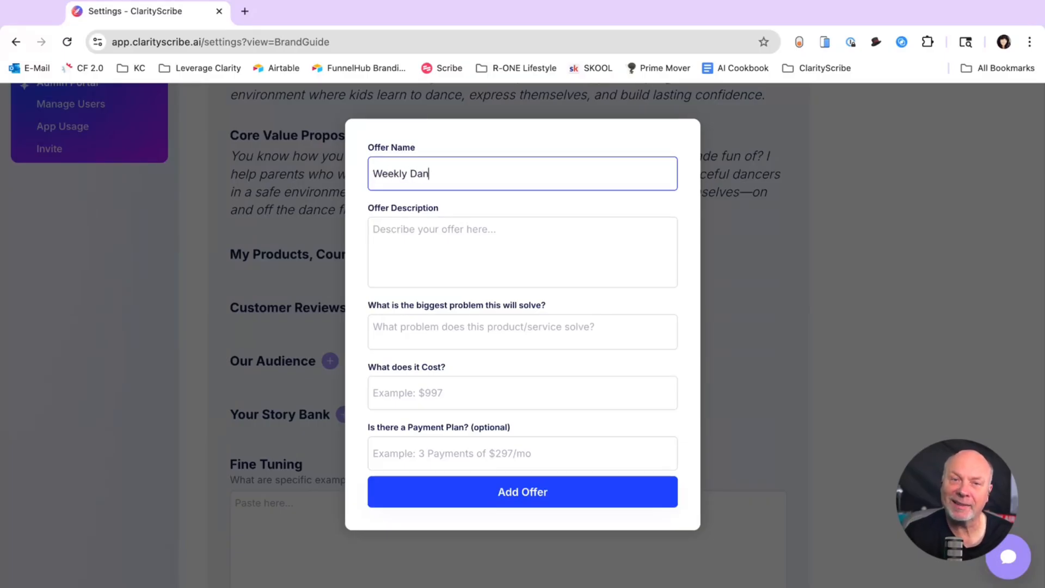
{"action": "type", "text": "ce Class"}
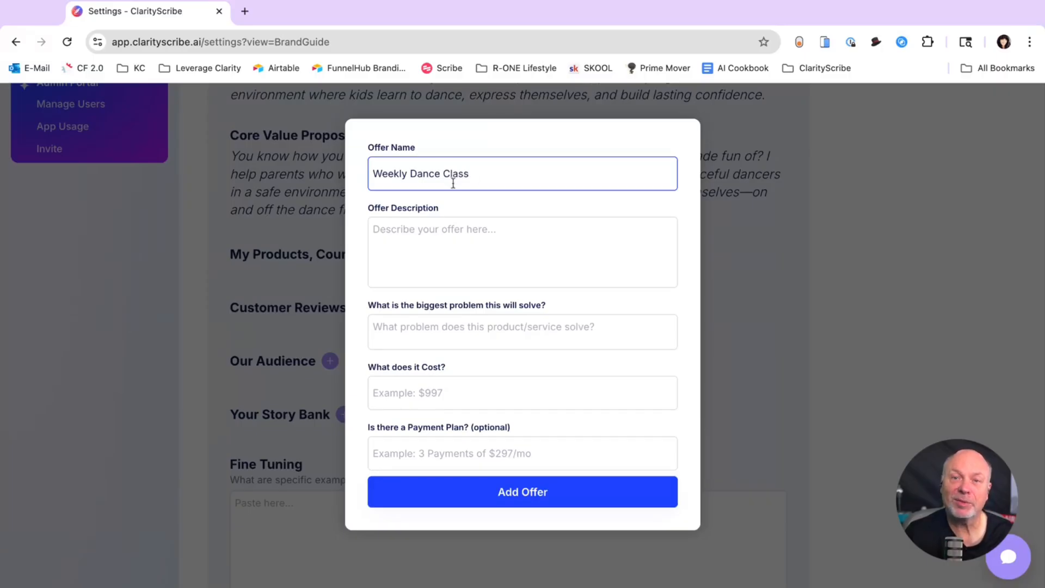
Set the cost of the Weekly Dance Class offer to "300/month"
{"action": "left_click", "coordinate": [465, 227]}
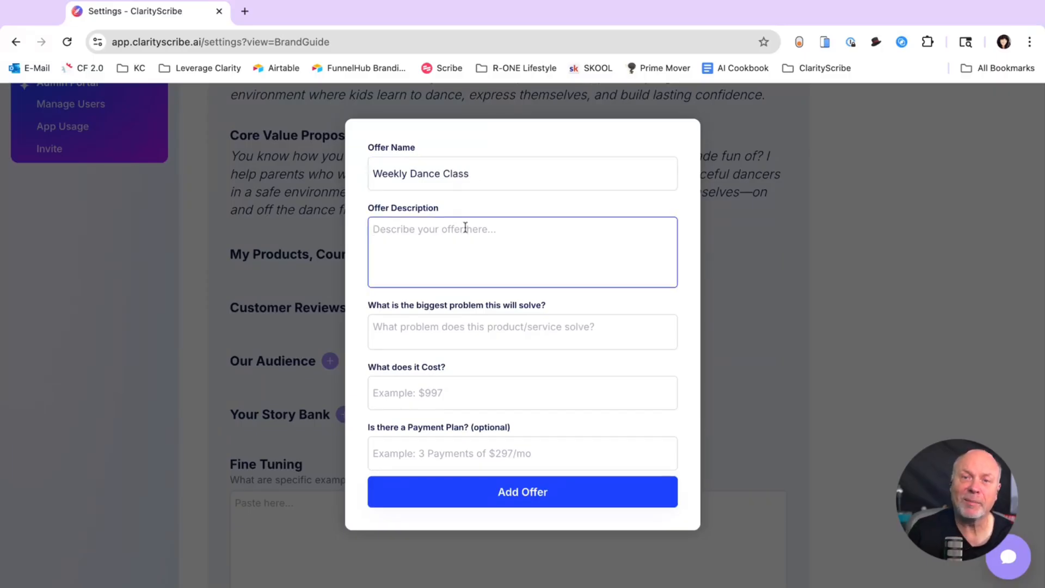
{"action": "left_click", "coordinate": [435, 391]}
{"action": "type", "text": "300/m"}
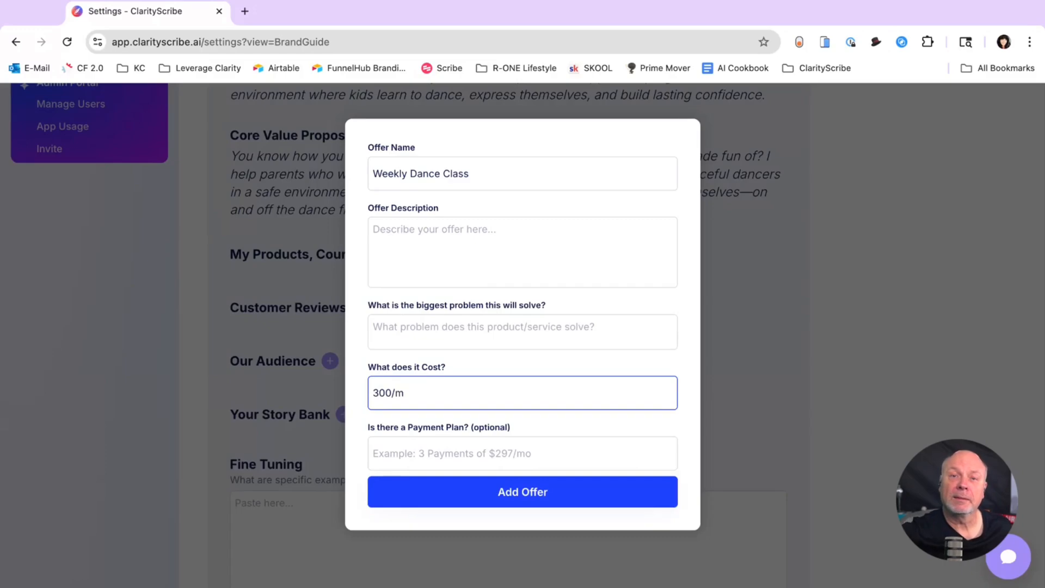
{"action": "type", "text": "onth"}
Describe the offer as "group training, structured curriculum, learn basics and safety, learn different styles of dancing."
{"action": "left_click", "coordinate": [375, 234]}
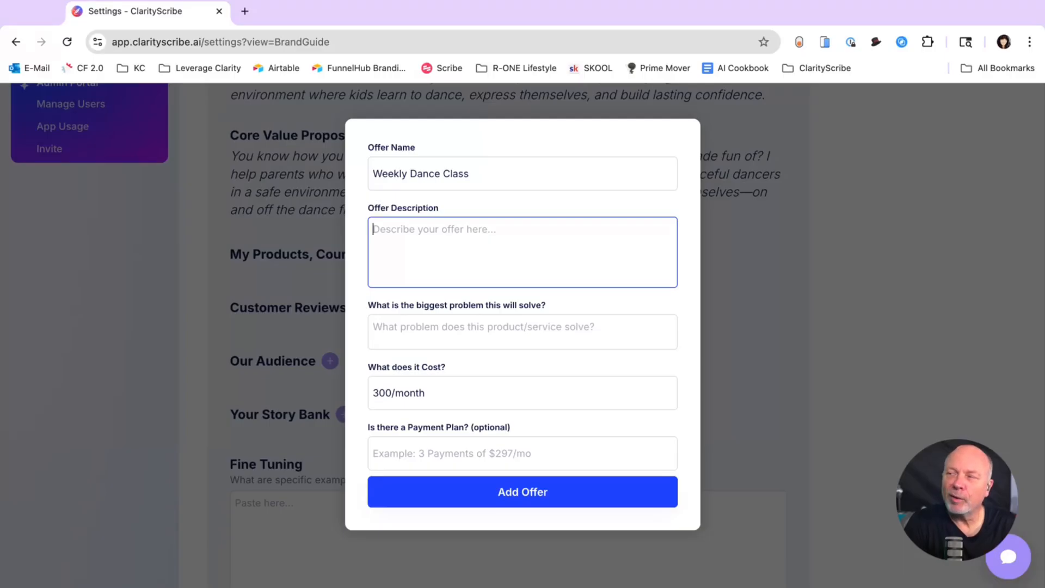
{"action": "type", "text": "group trai"}
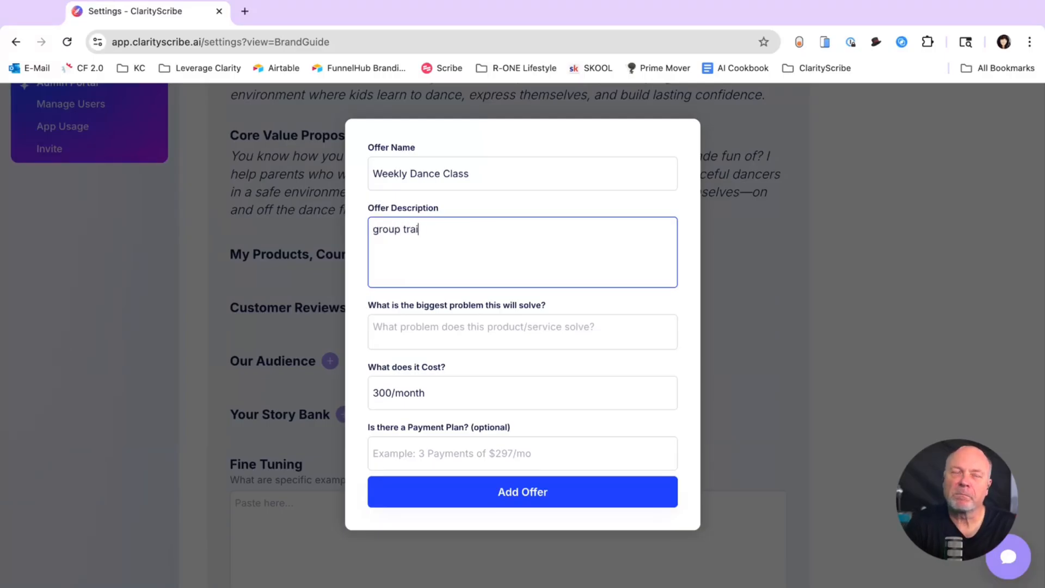
{"action": "type", "text": "ning, st"}
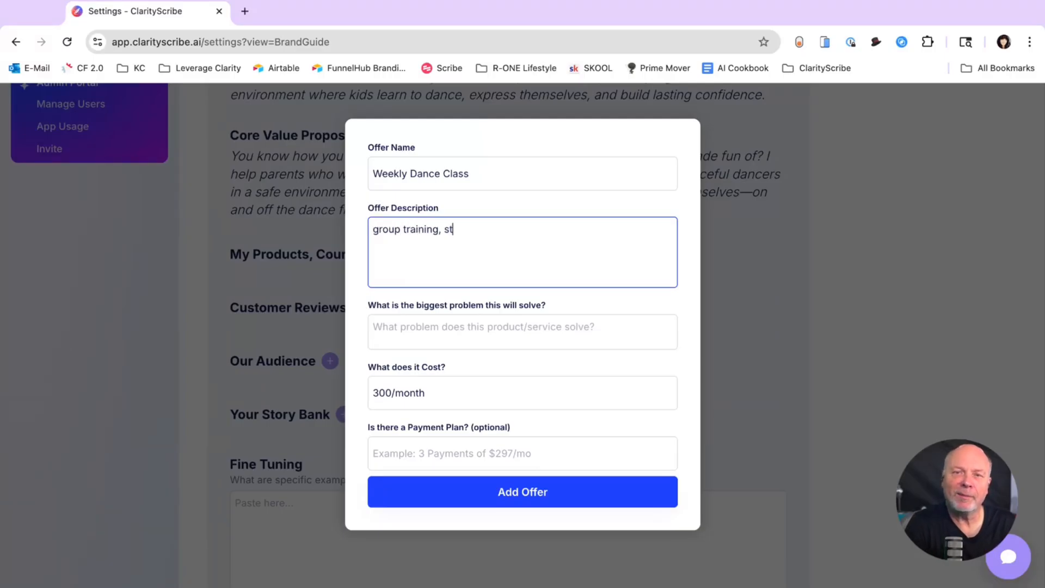
{"action": "type", "text": "ructured curru"}
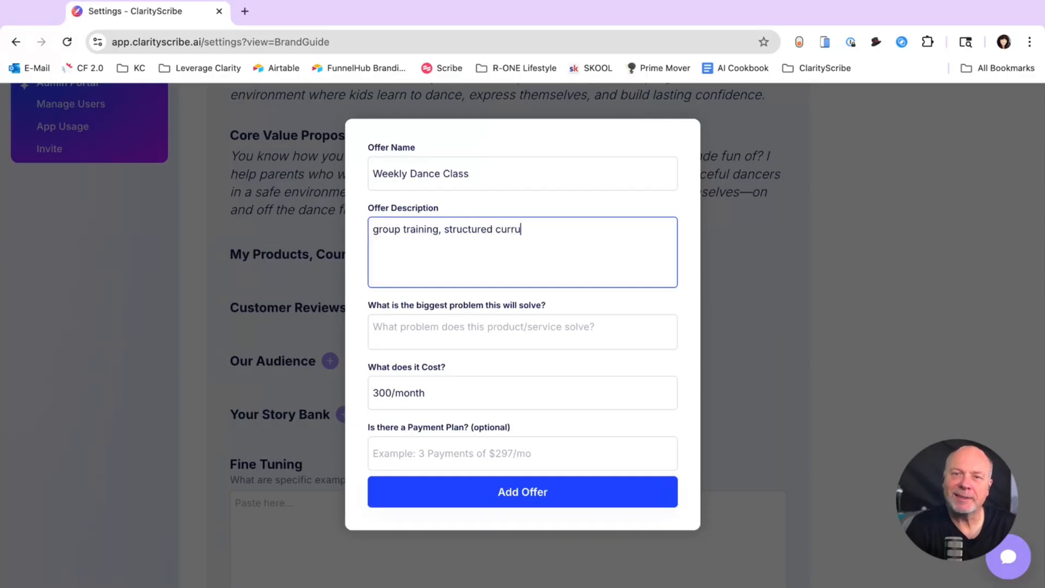
{"action": "key", "text": "BackSpace"}
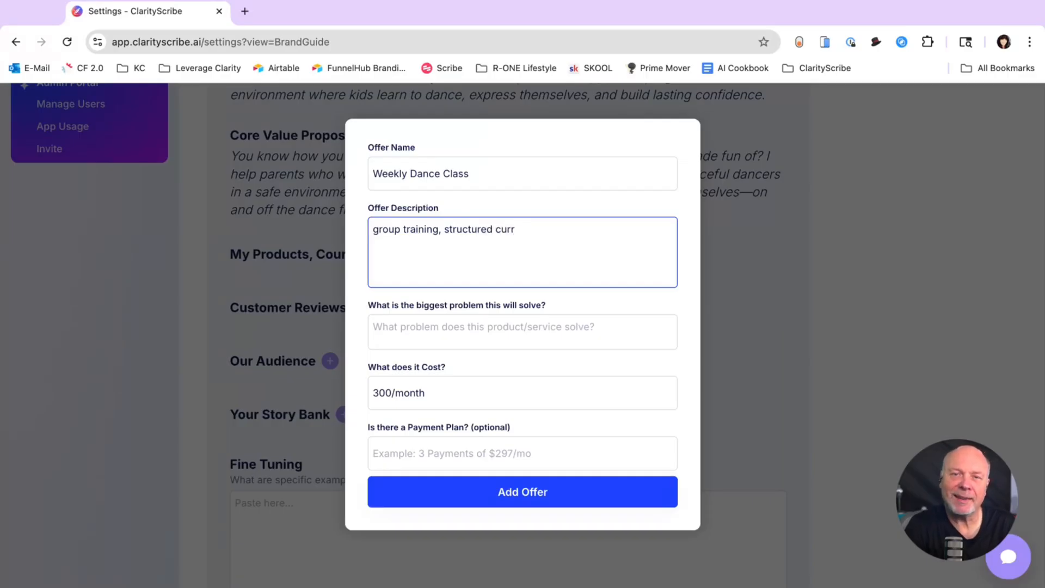
{"action": "type", "text": "iculum, "}
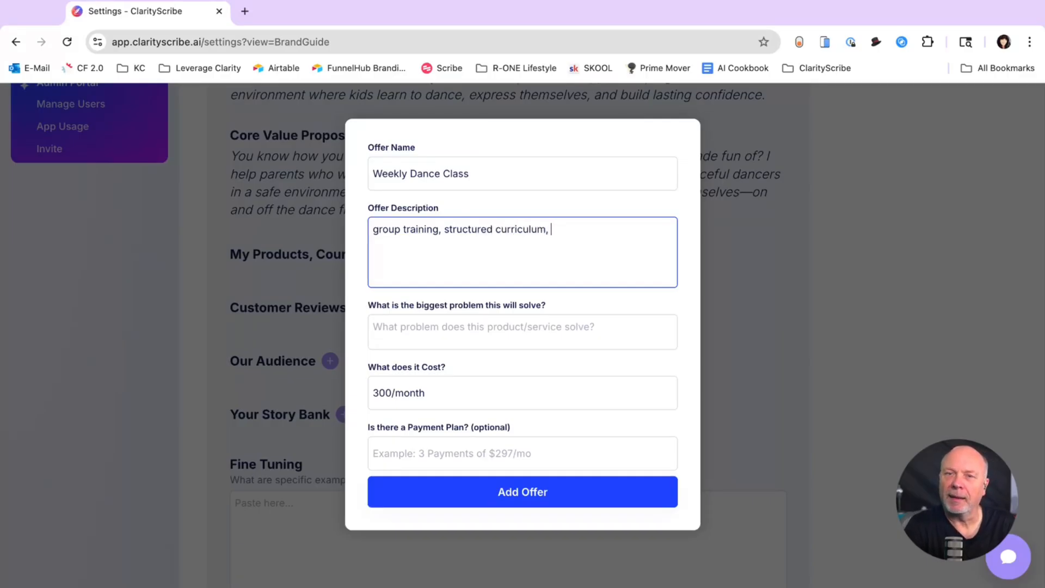
{"action": "type", "text": "learn"}
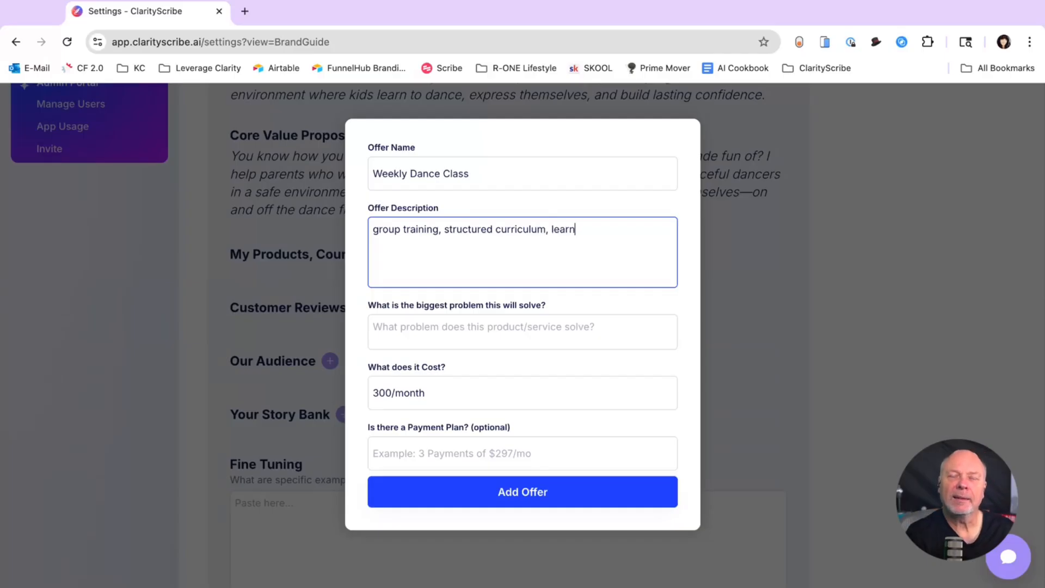
{"action": "type", "text": " basics and "}
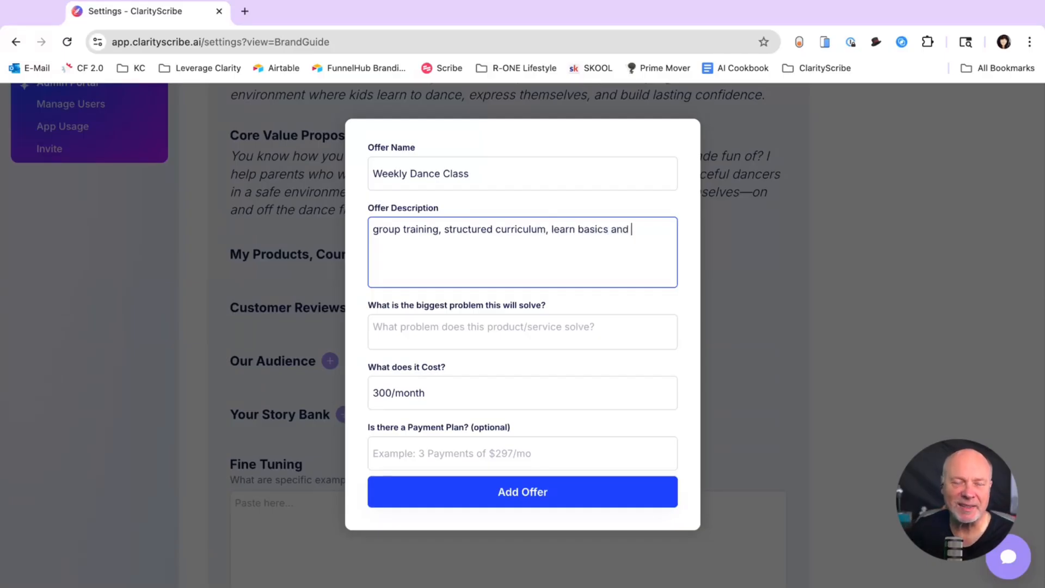
{"action": "type", "text": "safety, learn"}
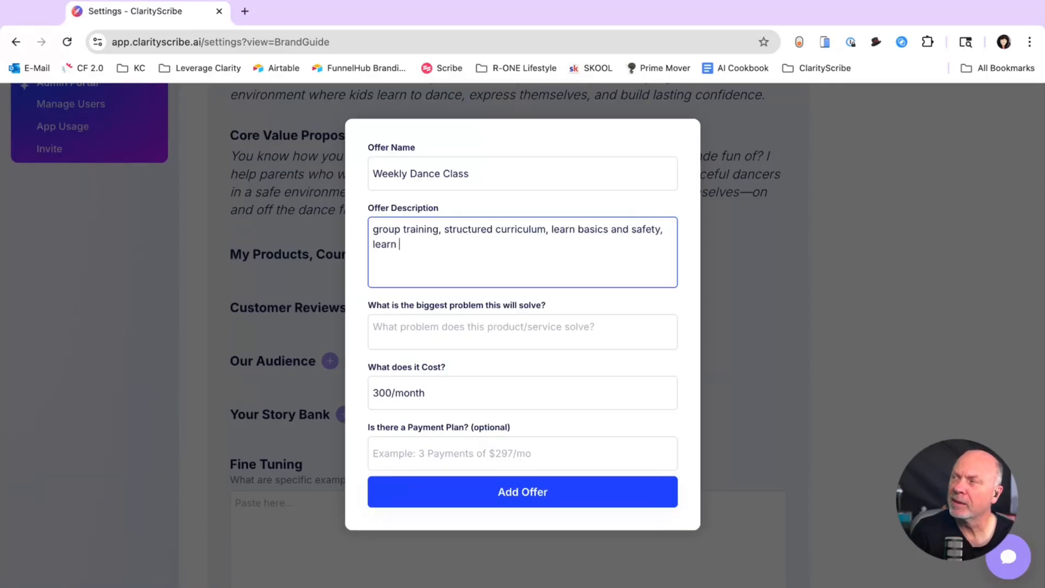
{"action": "type", "text": " different"}
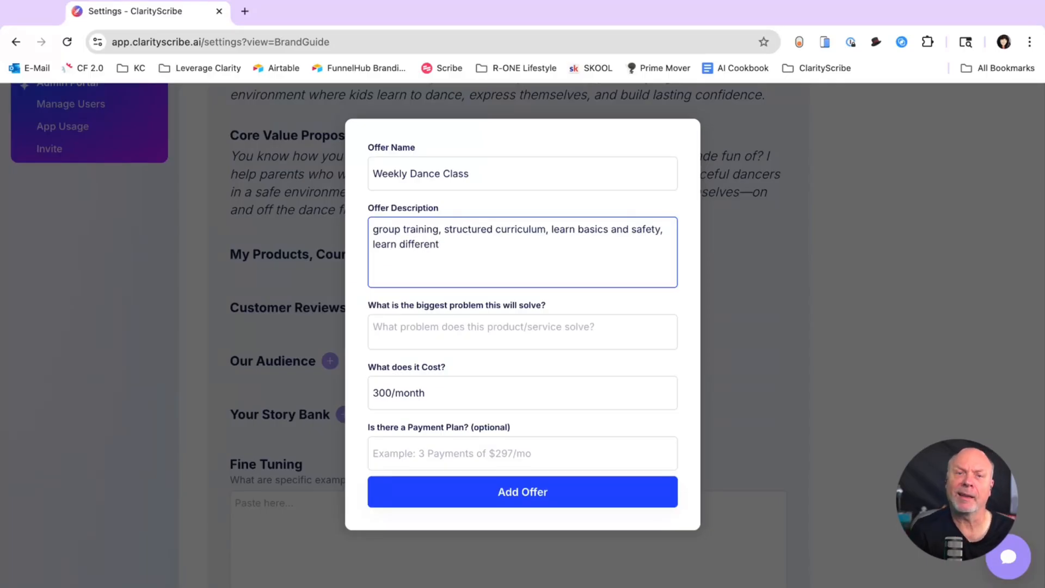
{"action": "type", "text": " styles of "}
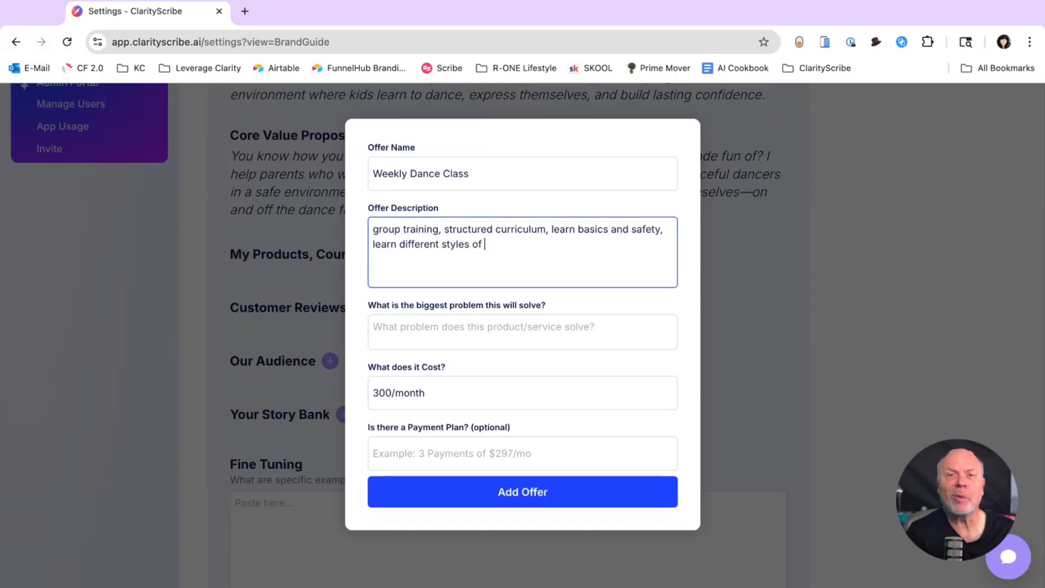
{"action": "type", "text": "dancing. "}
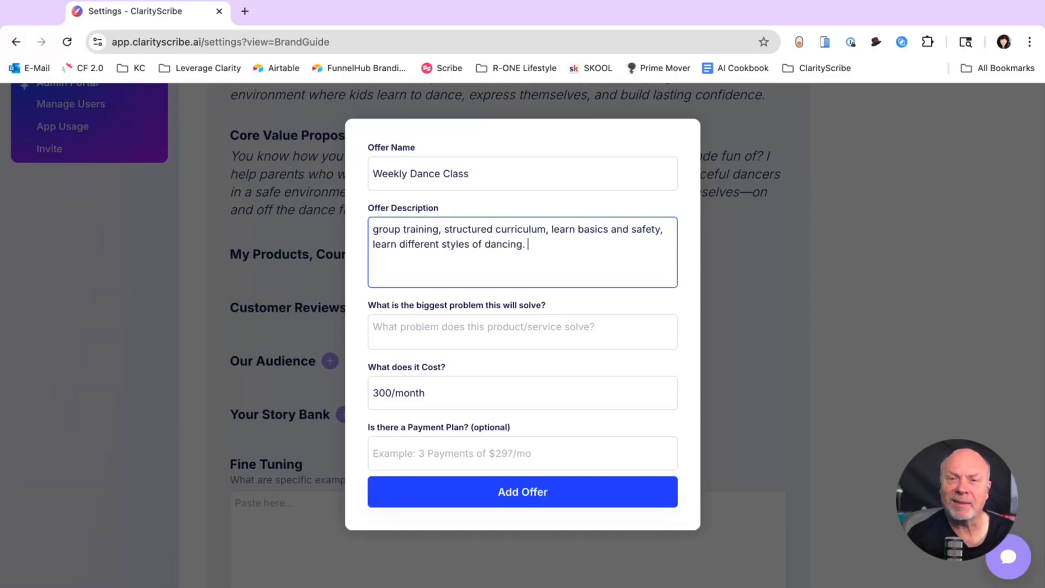
Add the sentence "They will get a progress review from the teacher" to the end of the offer description
{"action": "type", "text": "They will"}
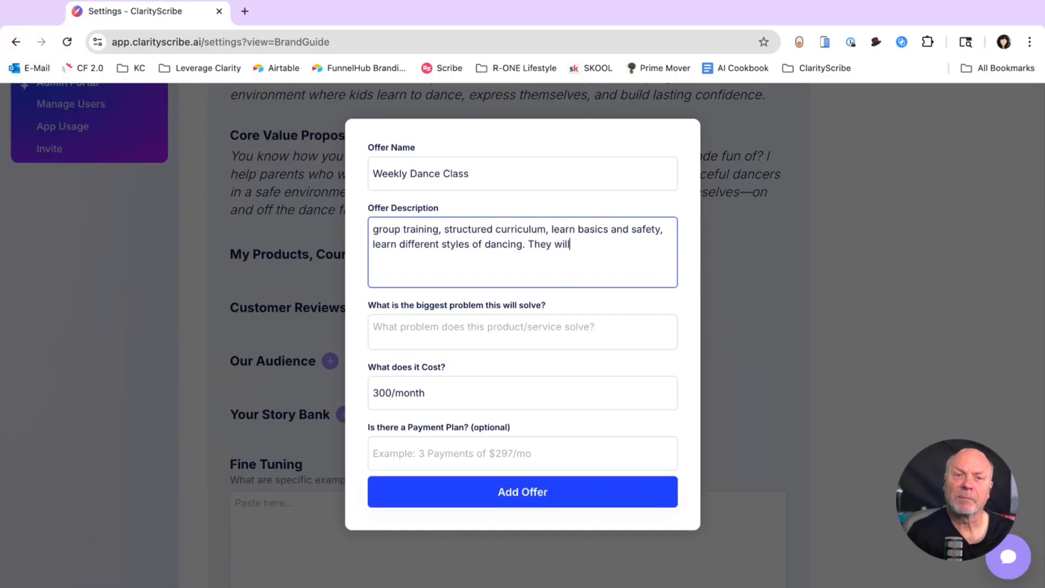
{"action": "type", "text": " get a pro"}
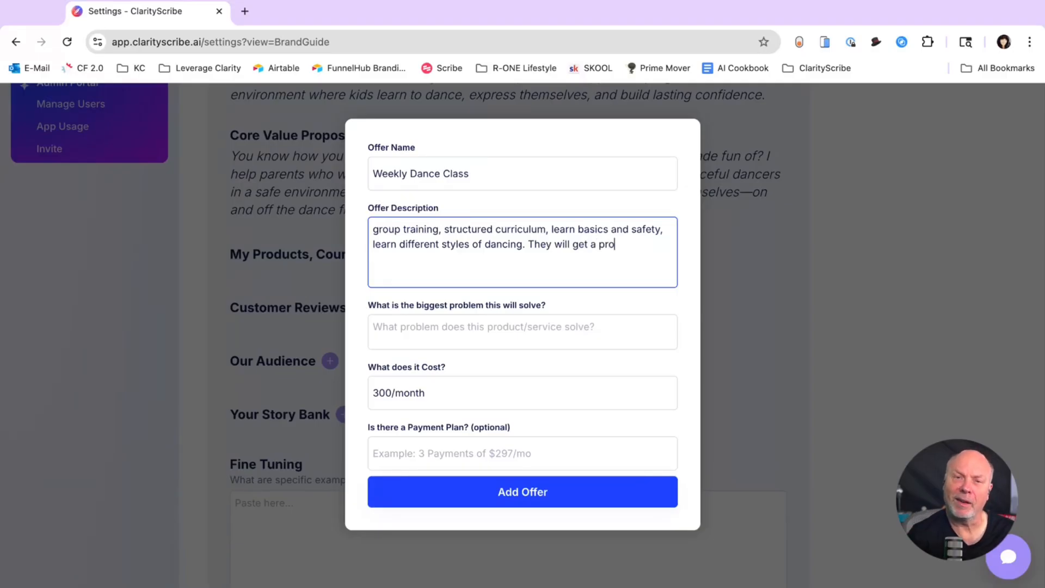
{"action": "type", "text": "gress revie"}
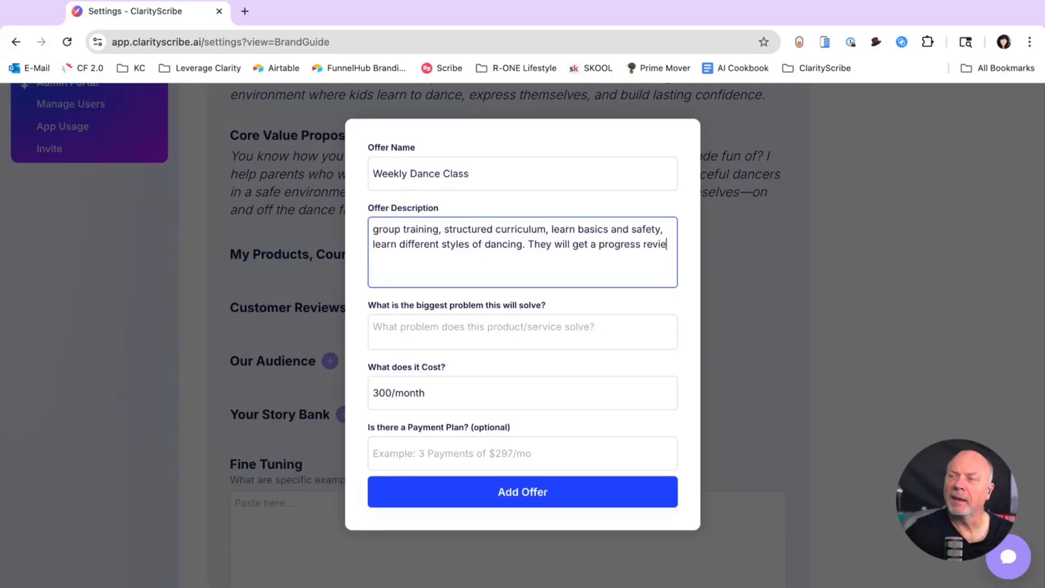
{"action": "type", "text": "w from the teach"}
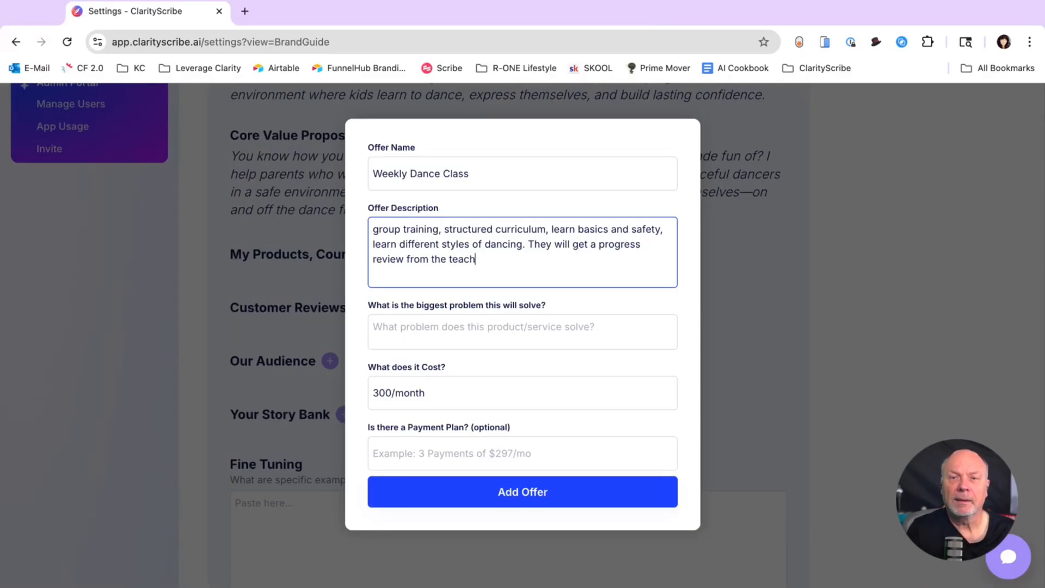
{"action": "key", "text": "BackSpace"}
{"action": "type", "text": "er"}
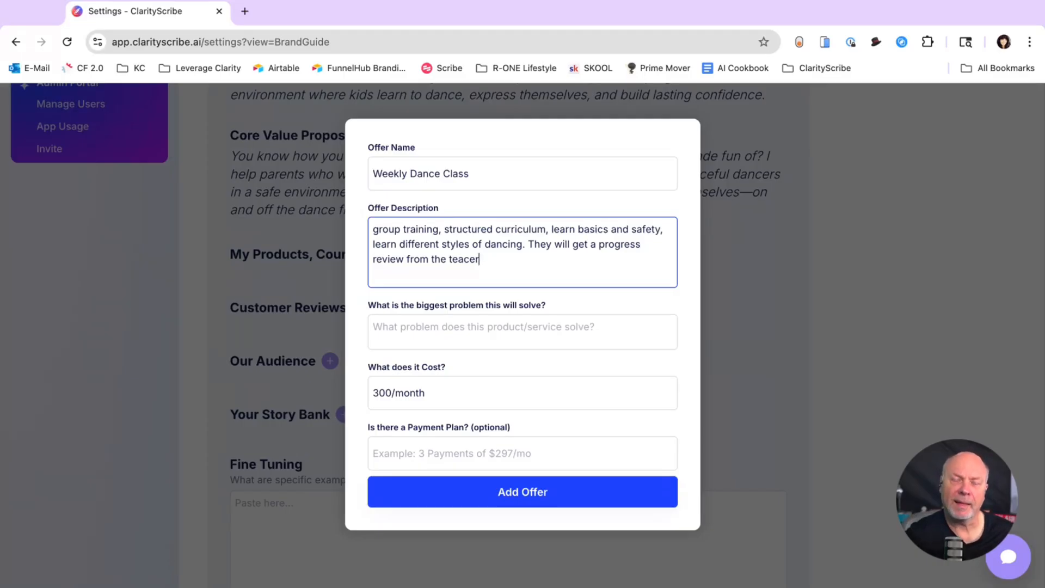
{"action": "key", "text": "BackSpace"}
{"action": "key", "text": "BackSpace"}
{"action": "type", "text": "her"}
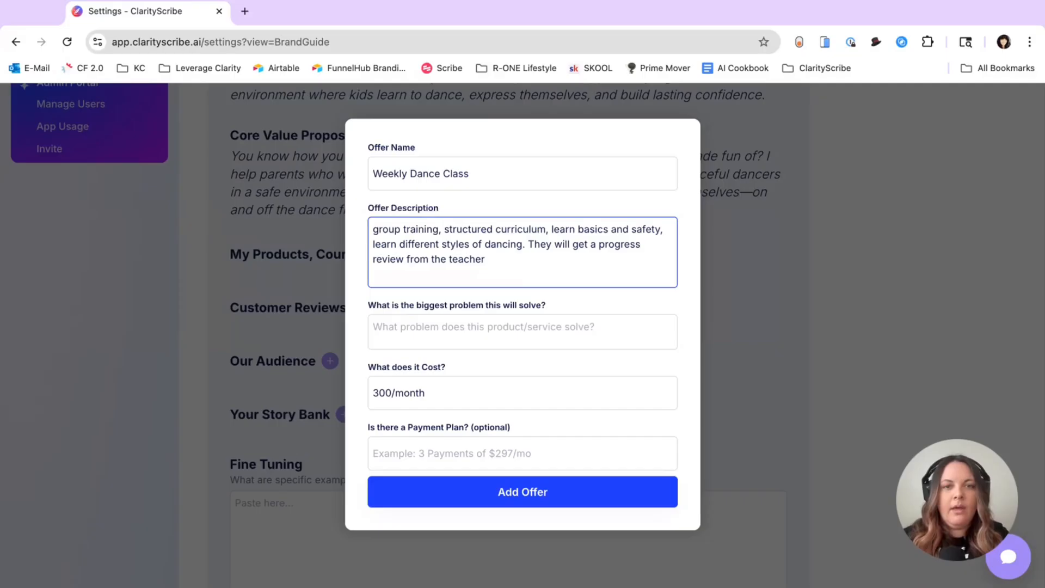
State the biggest problem the Weekly Dance Class solves as "overcome shyness, lack of confidence, learn coordination"
{"action": "left_click", "coordinate": [500, 325]}
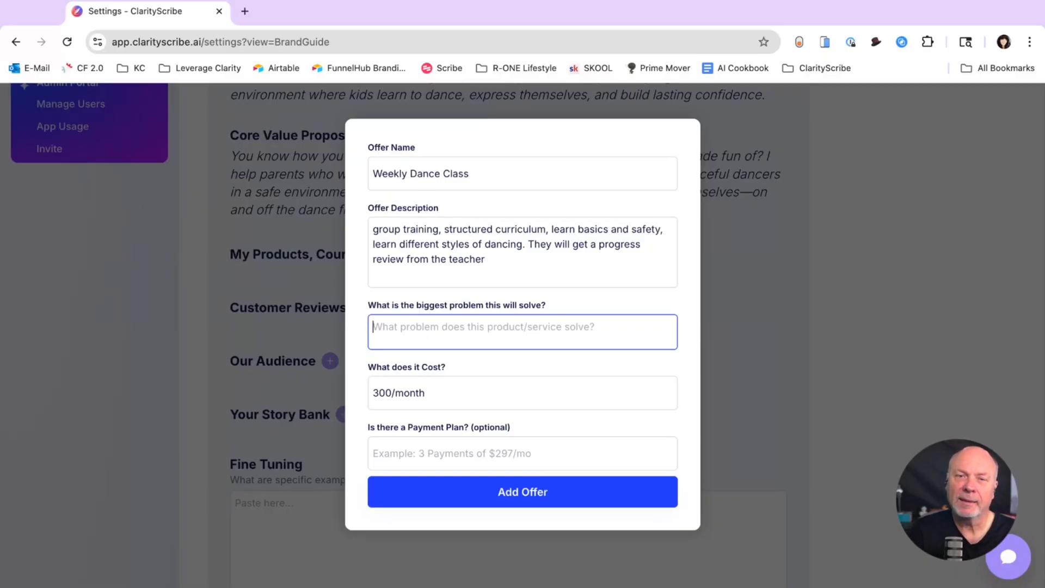
{"action": "type", "text": "ove"}
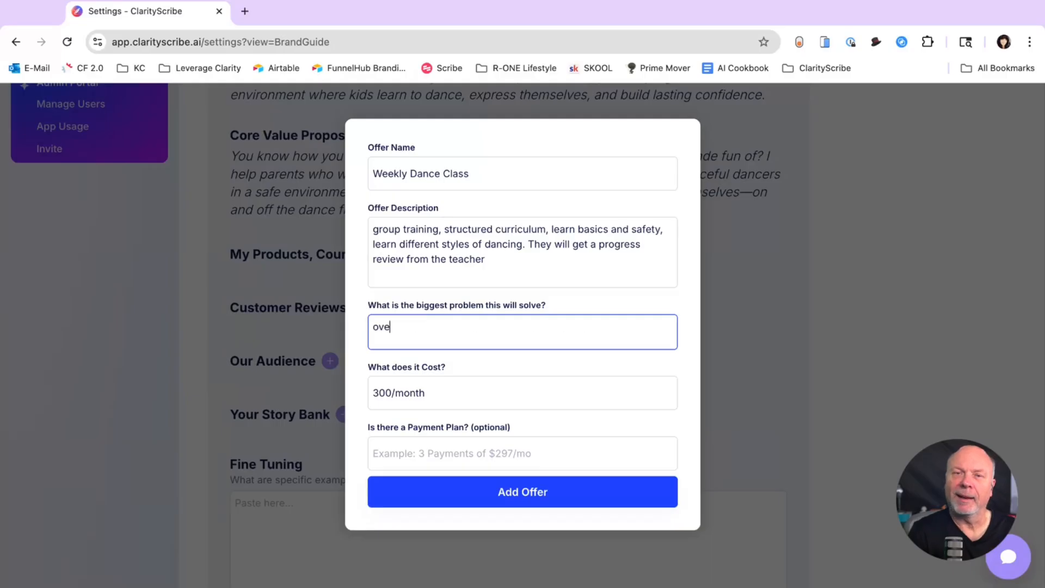
{"action": "type", "text": "rcome sh"}
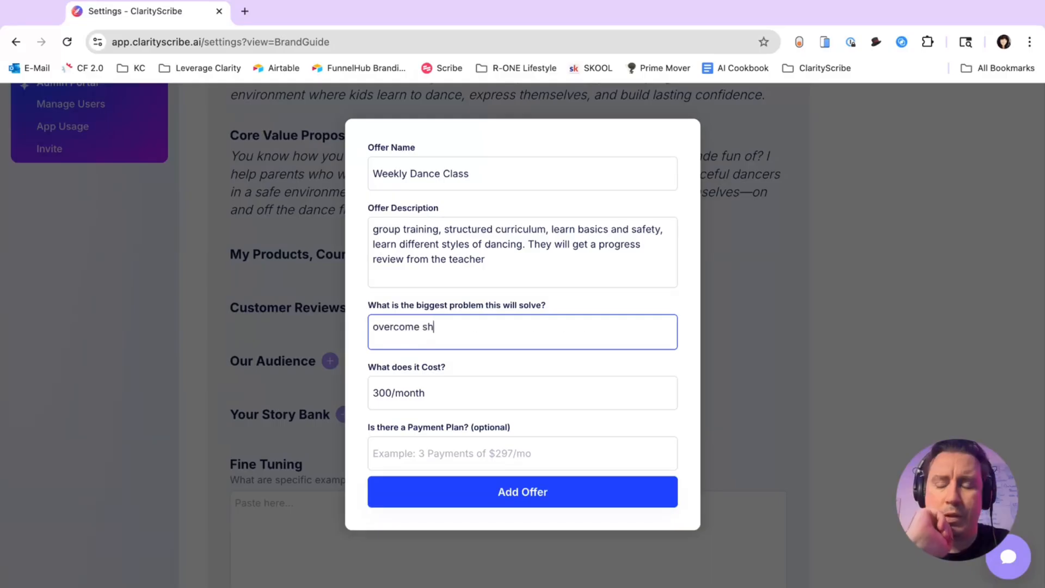
{"action": "type", "text": "yness, lack of cond"}
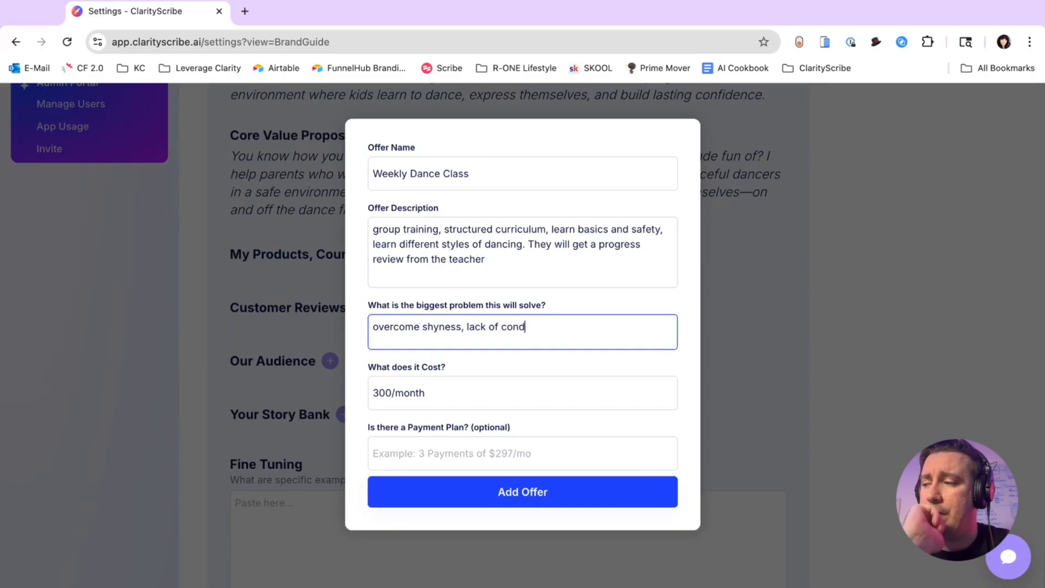
{"action": "key", "text": "BackSpace"}
{"action": "type", "text": "fidence"}
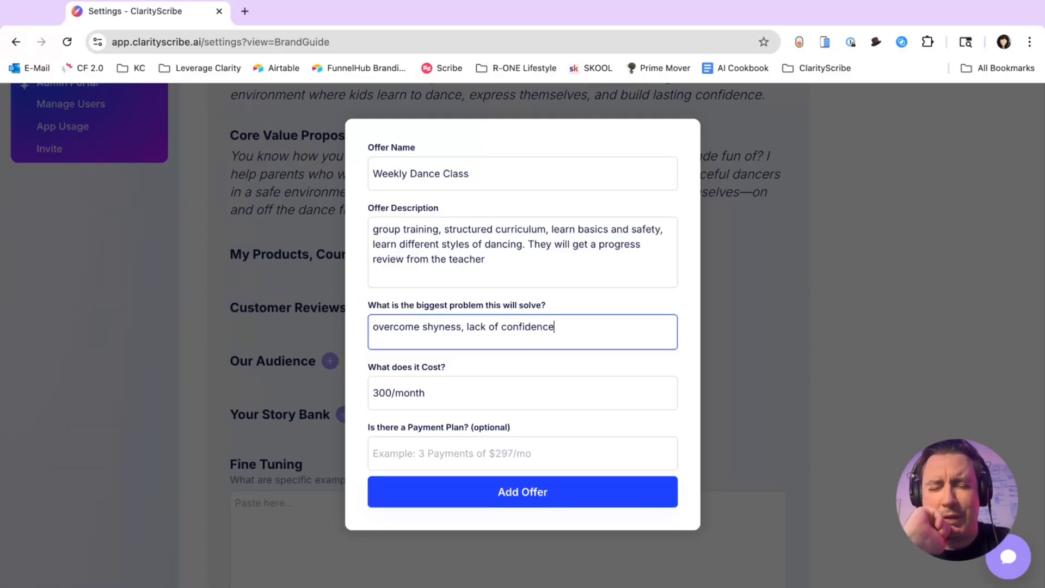
{"action": "type", "text": ","}
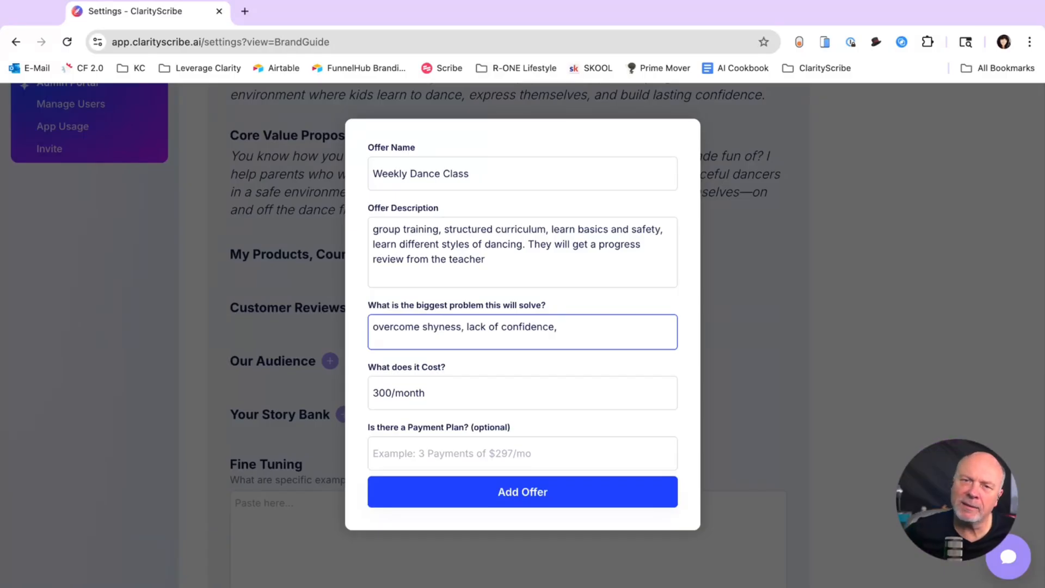
{"action": "type", "text": "learn"}
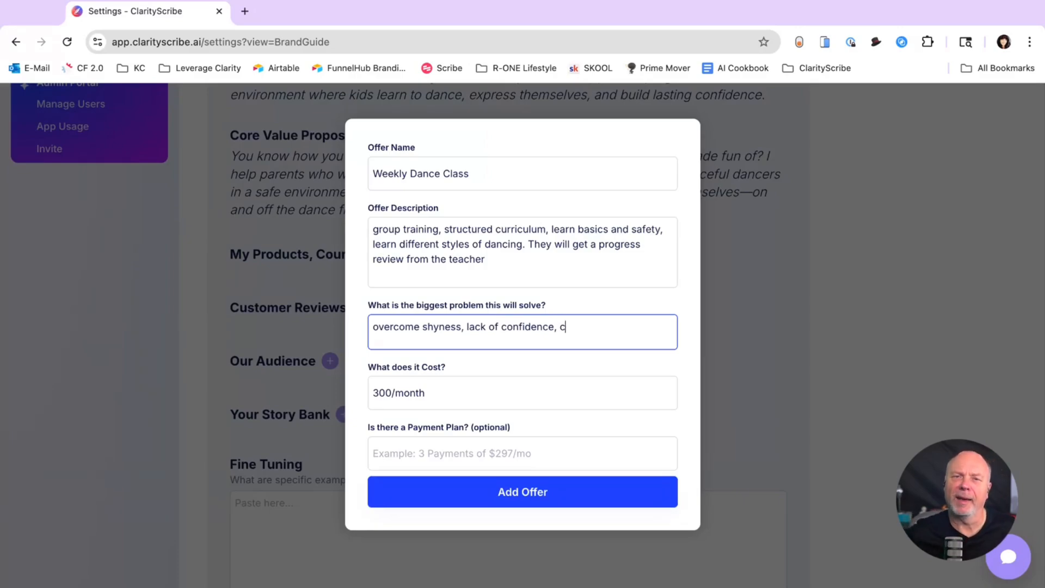
{"action": "type", "text": " coordination"}
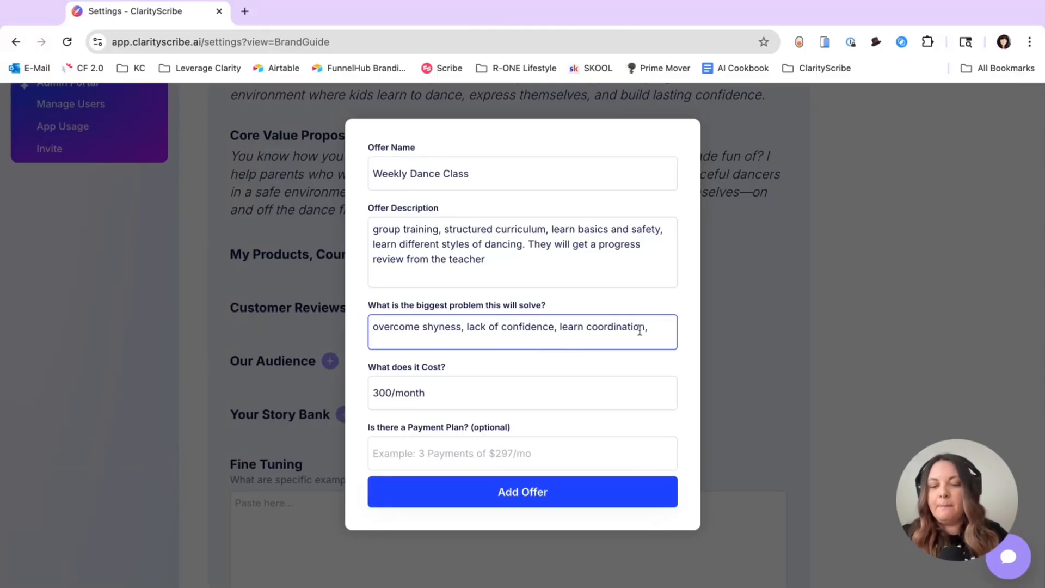
Set the offer's payment plan to "$3000 for the year" and add the offer to the brand guide
{"action": "left_click", "coordinate": [499, 391]}
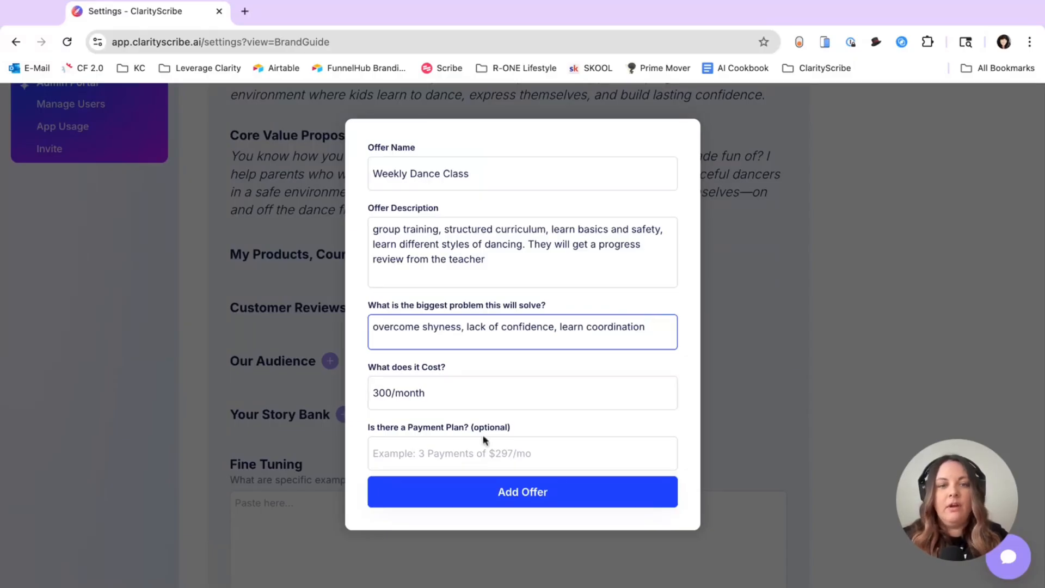
{"action": "left_click", "coordinate": [478, 455]}
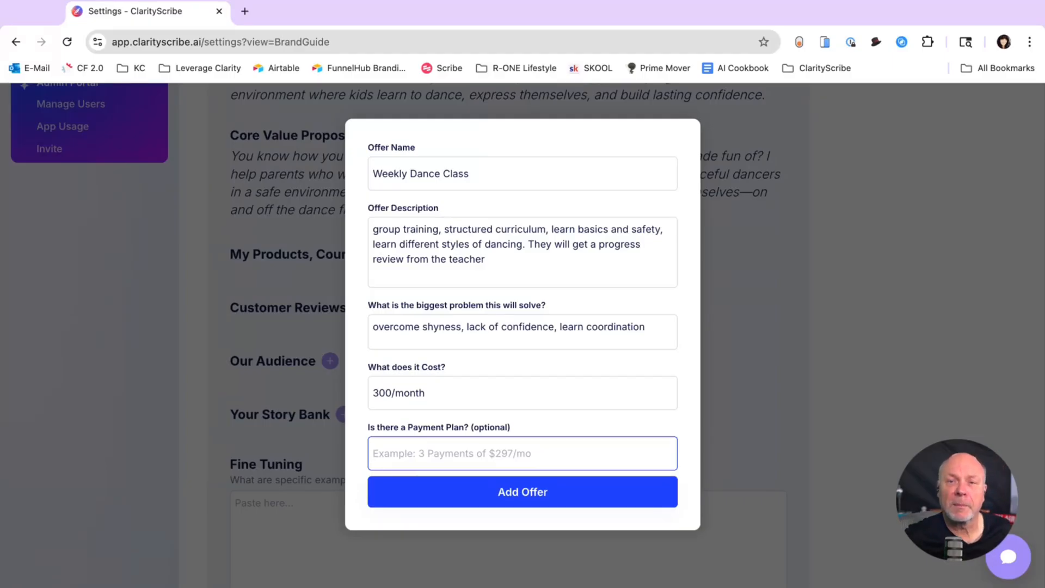
{"action": "type", "text": "$2000"}
{"action": "key", "text": "BackSpace"}
{"action": "key", "text": "BackSpace"}
{"action": "key", "text": "BackSpace"}
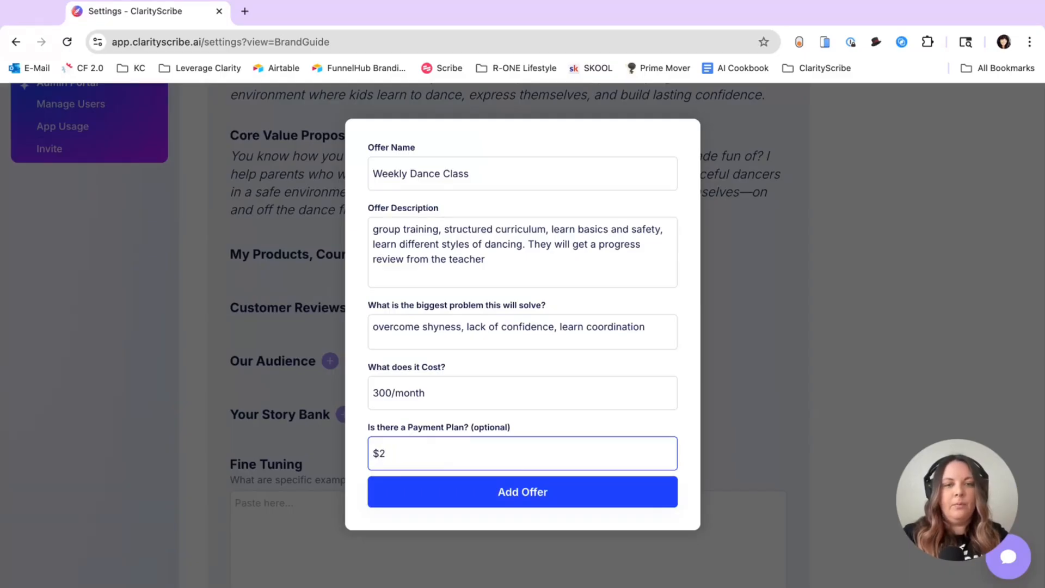
{"action": "key", "text": "BackSpace"}
{"action": "type", "text": "3000"}
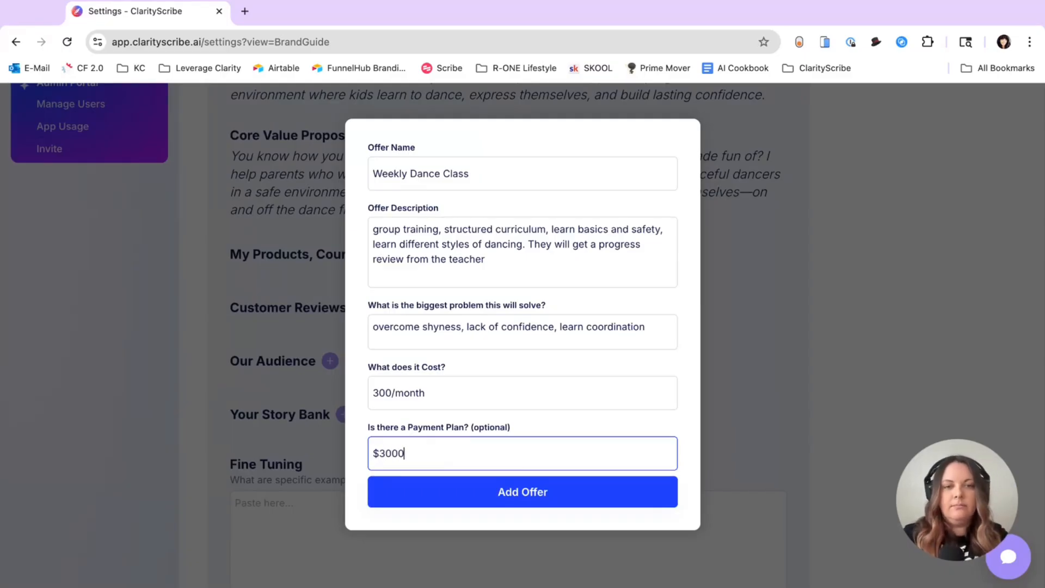
{"action": "type", "text": " for the year"}
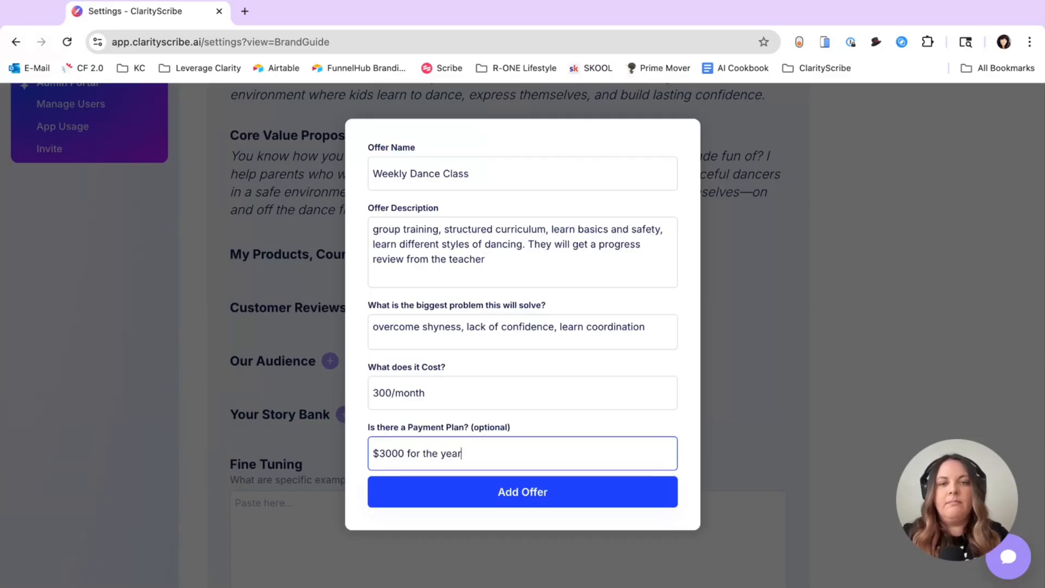
{"action": "left_click", "coordinate": [510, 494]}
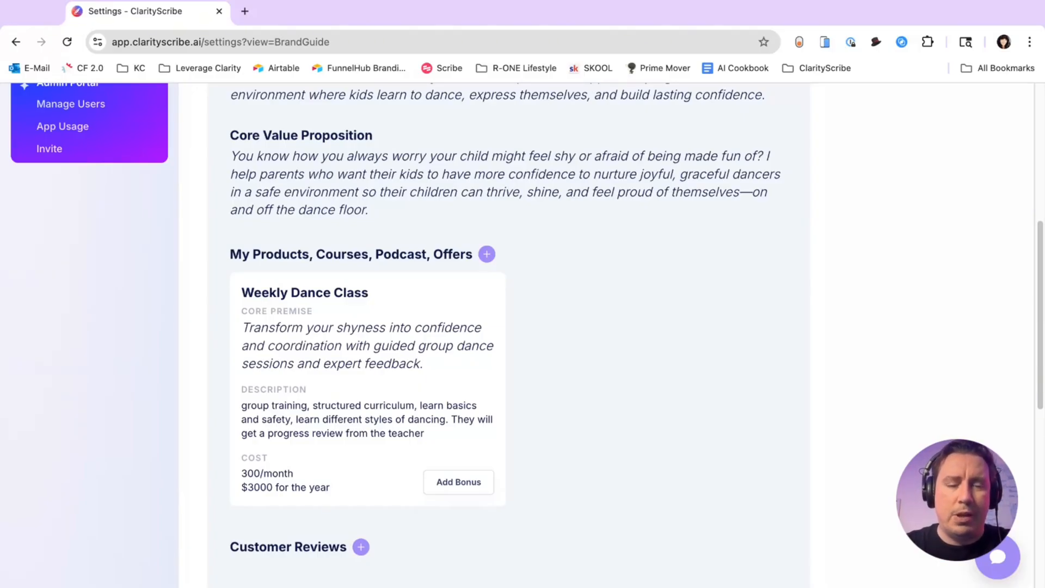
View the bonus form for the Weekly Dance Class offer and close it without adding a bonus
{"action": "scroll", "coordinate": [506, 327], "scroll_direction": "down", "scroll_amount": 1}
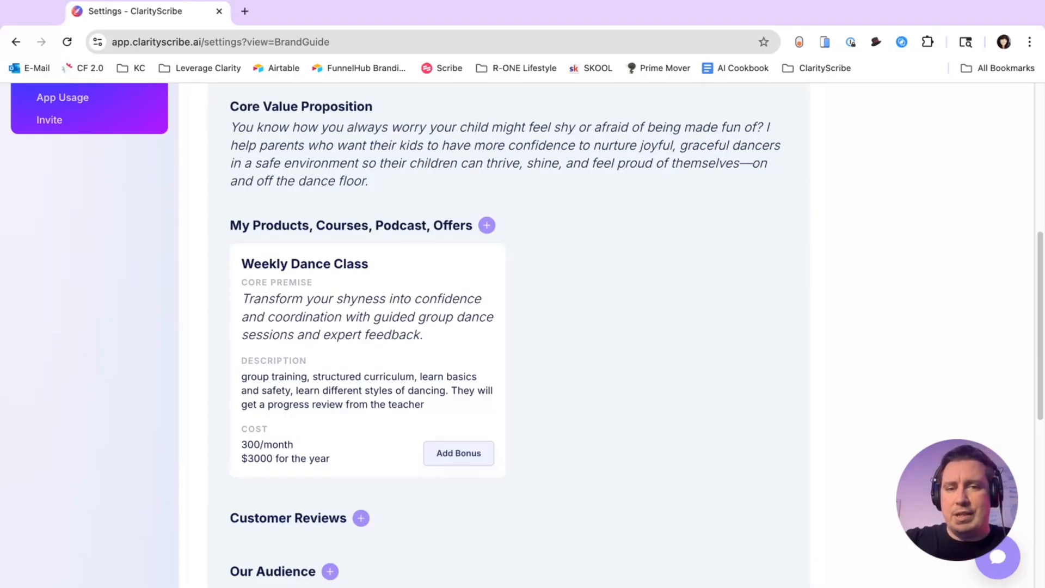
{"action": "left_click", "coordinate": [458, 452]}
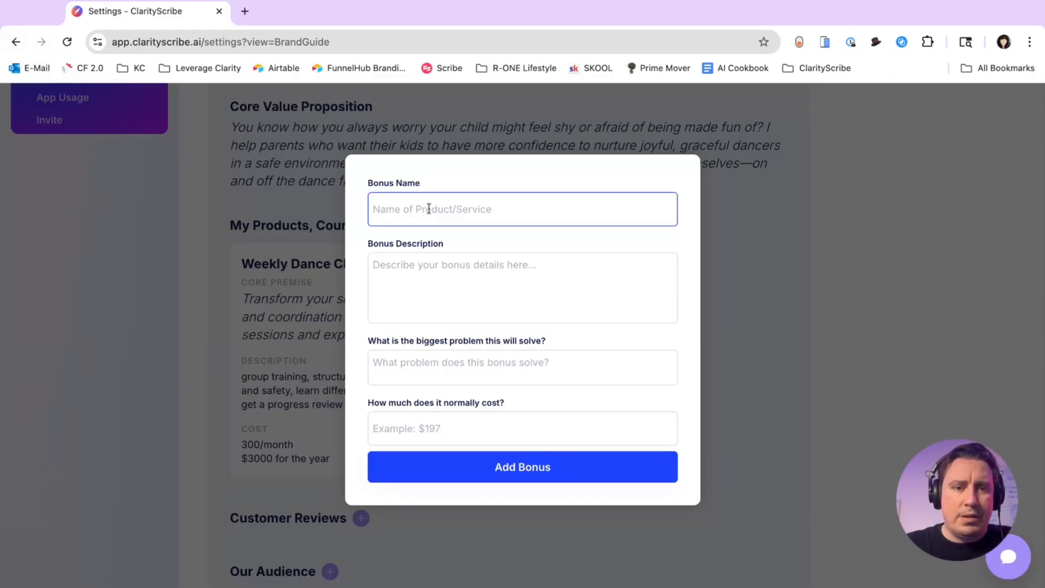
{"action": "left_click", "coordinate": [758, 250]}
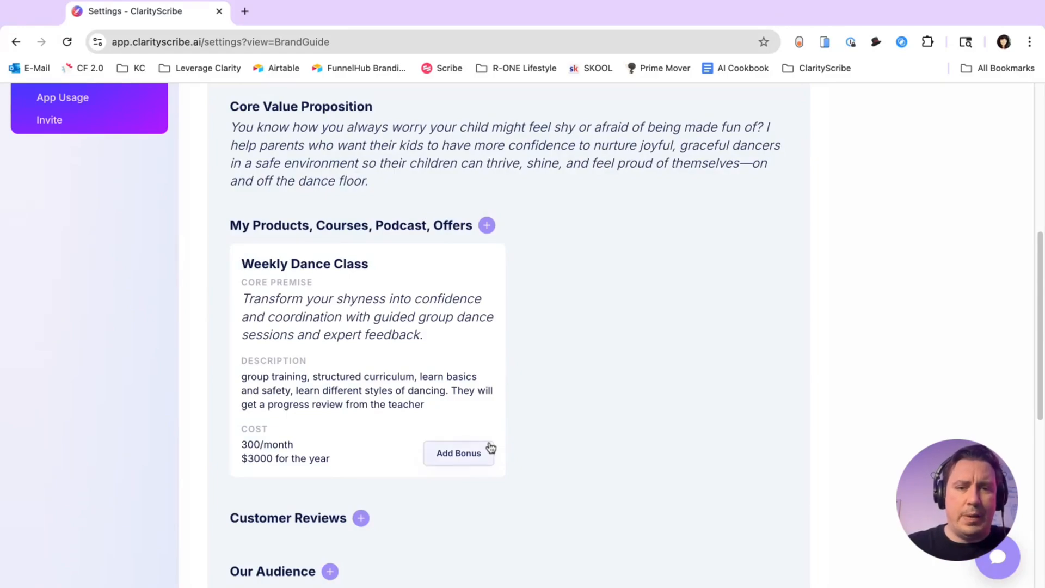
Start a new customer review in the brand guide, ready for entering the testimonial text
{"action": "scroll", "coordinate": [538, 478], "scroll_direction": "down", "scroll_amount": 2}
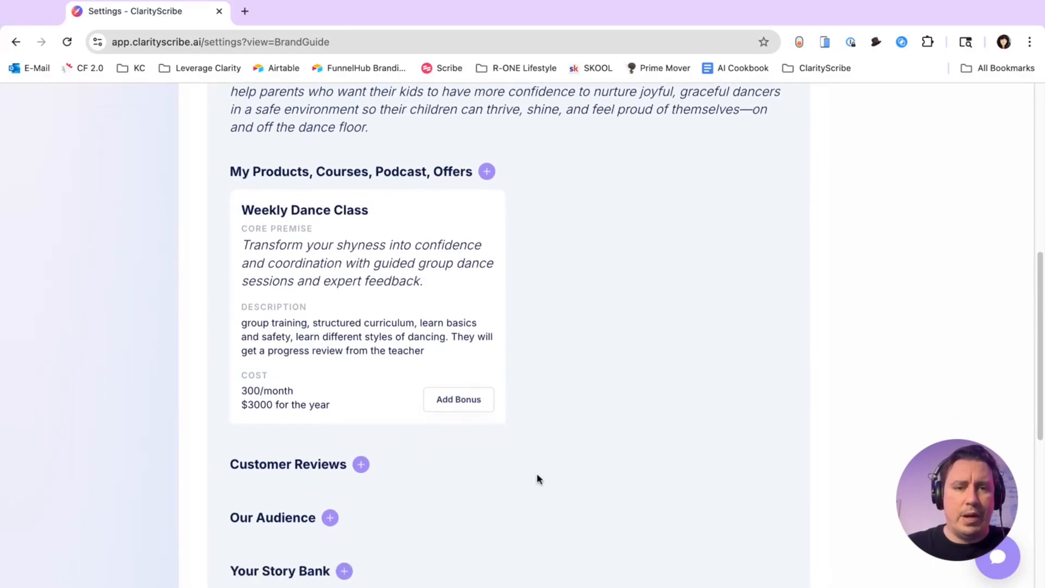
{"action": "scroll", "coordinate": [538, 478], "scroll_direction": "down", "scroll_amount": 3}
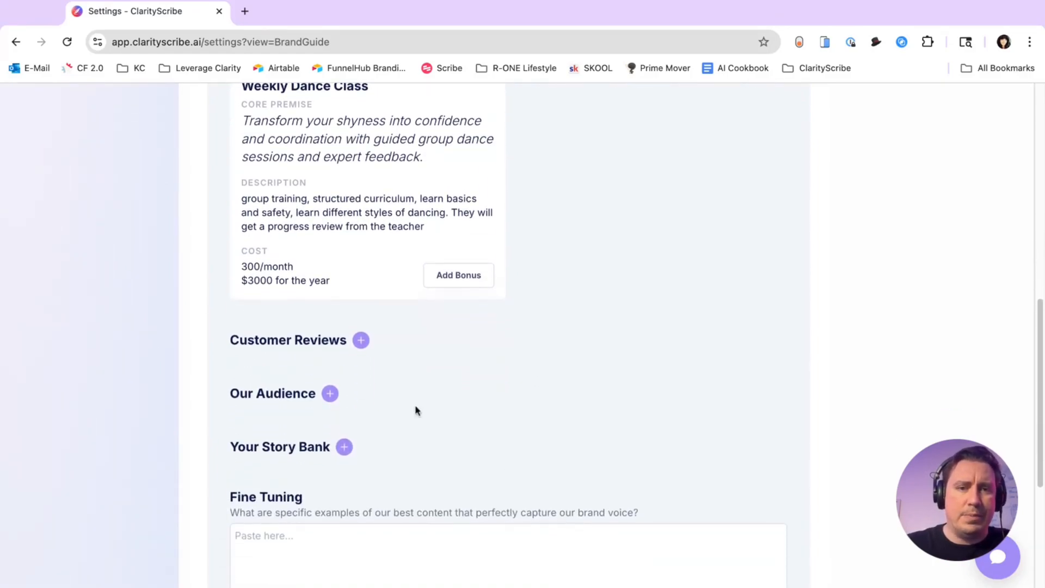
{"action": "left_click", "coordinate": [361, 340]}
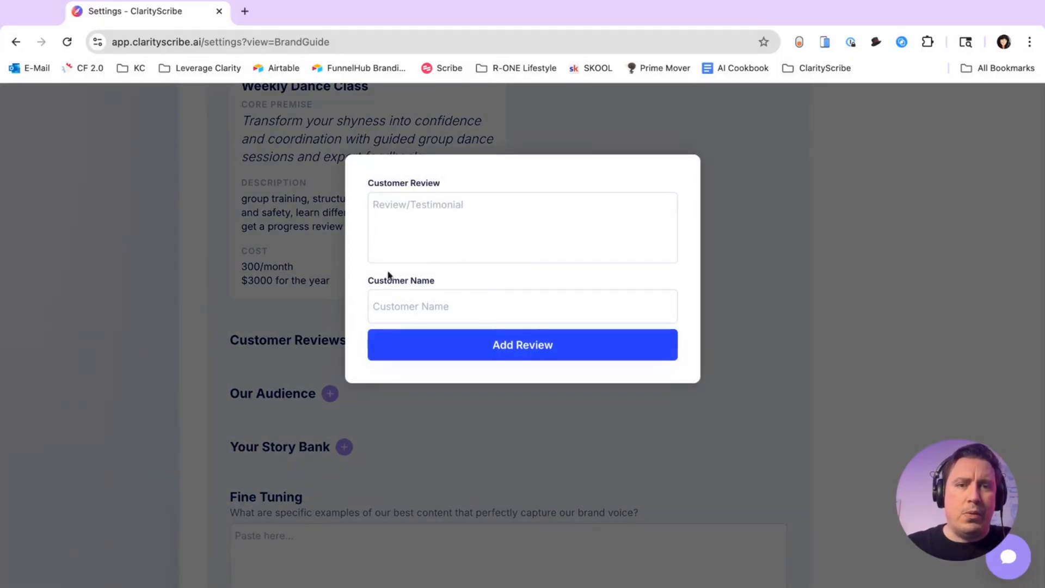
{"action": "left_click", "coordinate": [419, 238]}
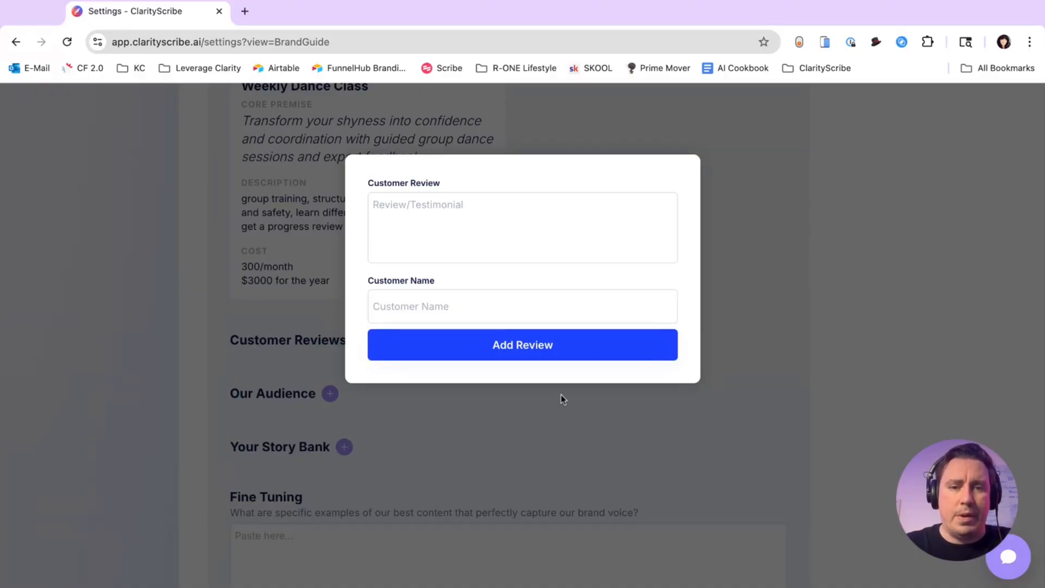
{"action": "left_click", "coordinate": [492, 226]}
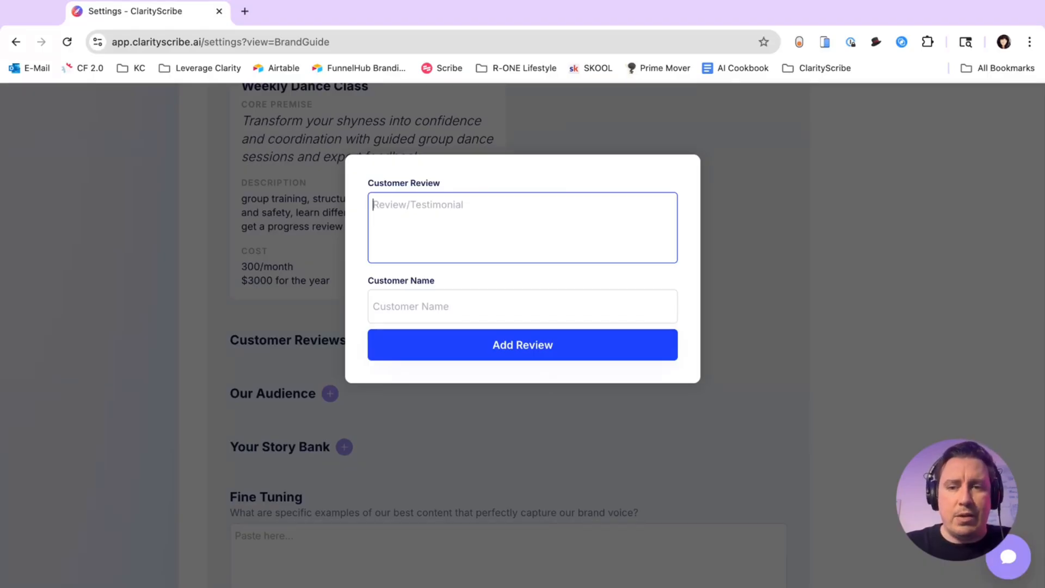
{"action": "type", "text": "\""}
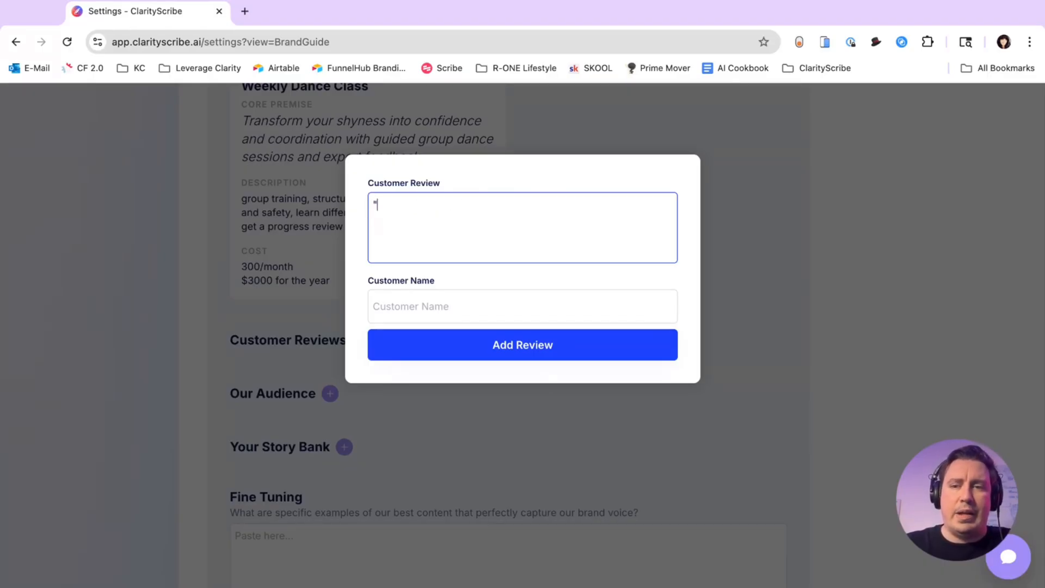
{"action": "key", "text": "BackSpace"}
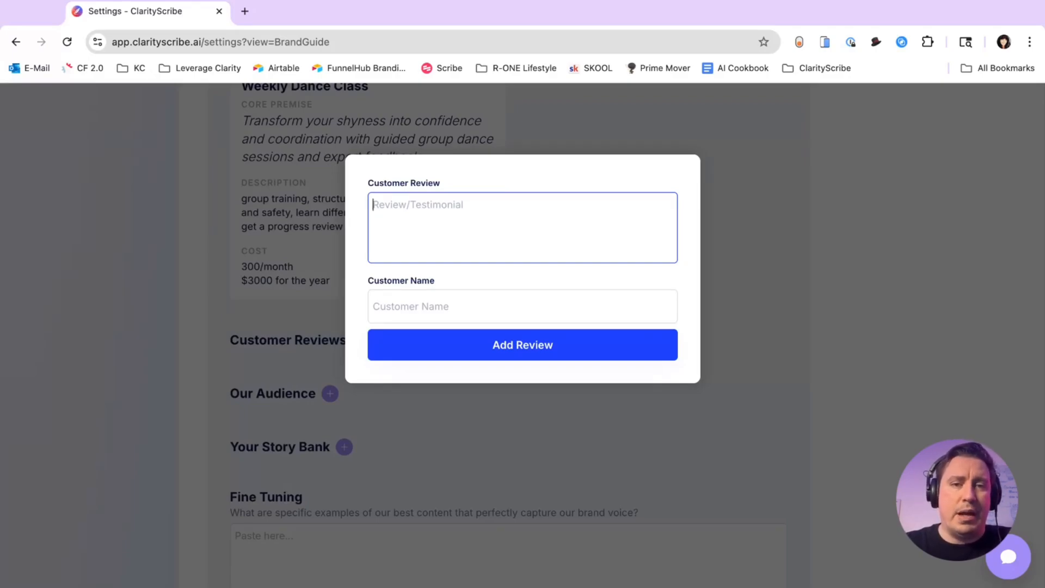
Begin the customer review text with an opening quotation mark and "My child LOVES going to Twinkle Toes Dance Academy"
{"action": "type", "text": "\""}
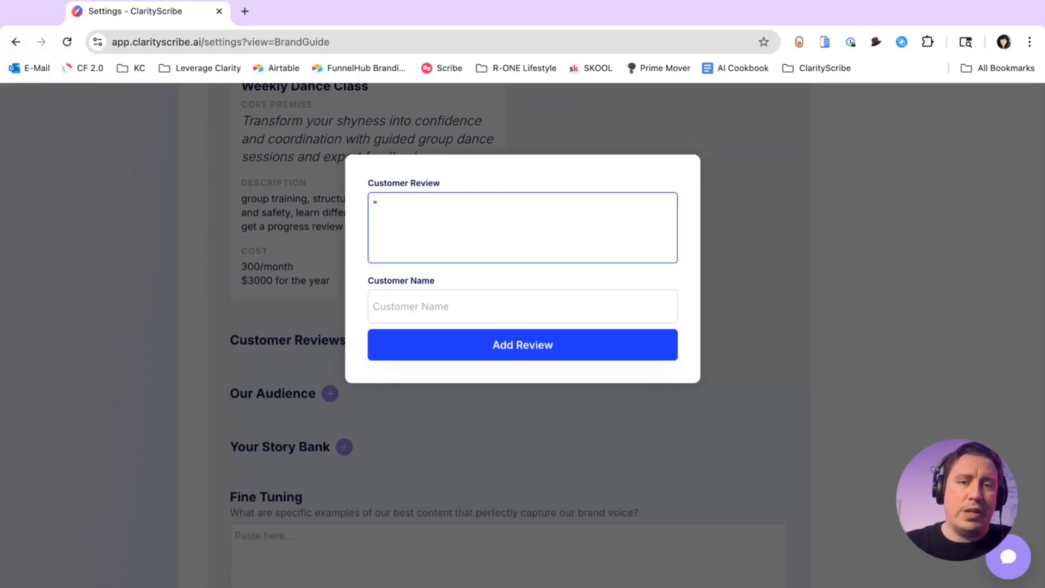
{"action": "type", "text": "My child l"}
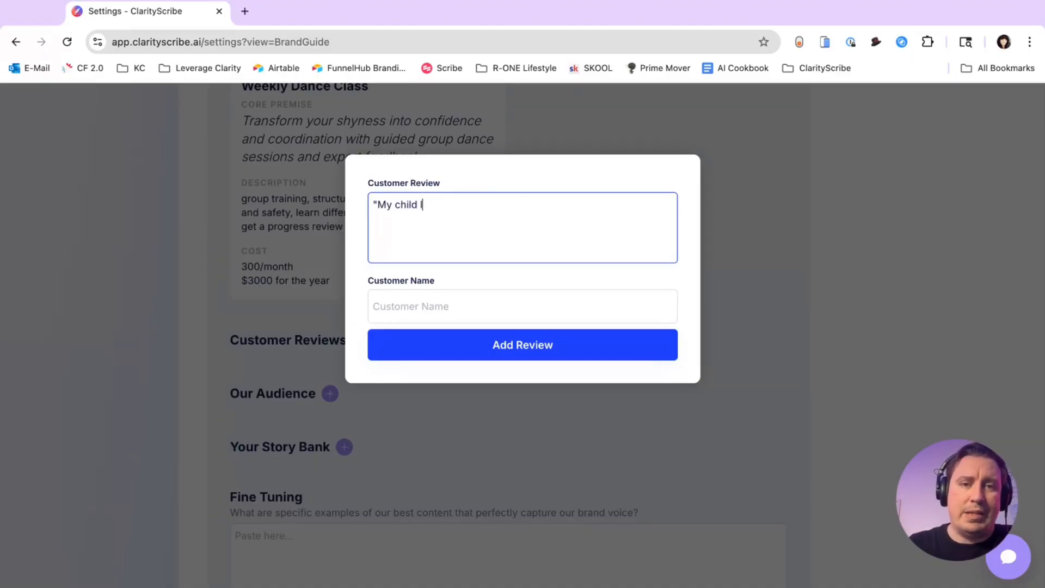
{"action": "key", "text": "BackSpace"}
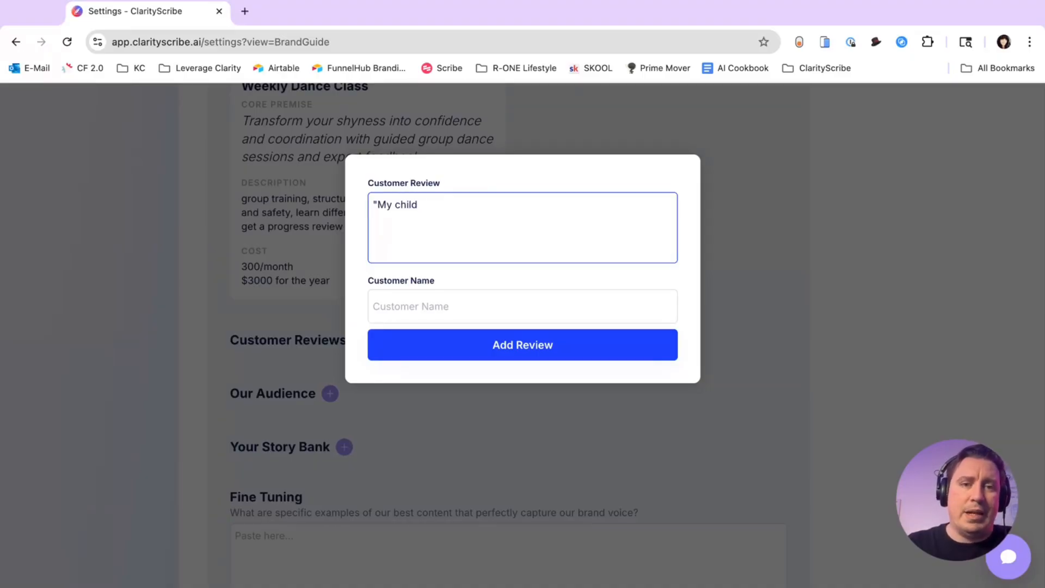
{"action": "type", "text": "LOVES going"}
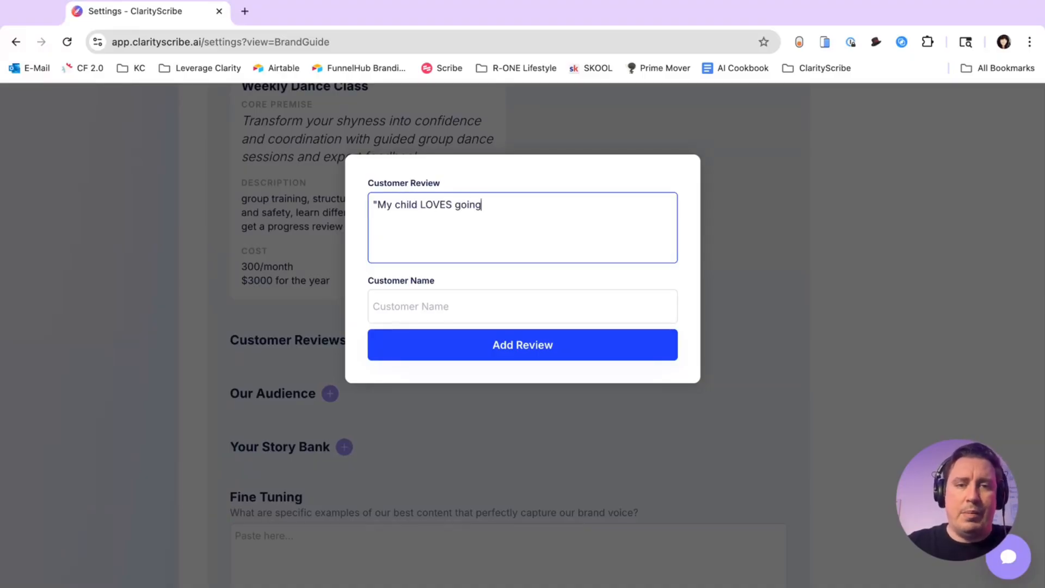
{"action": "type", "text": " to Twink"}
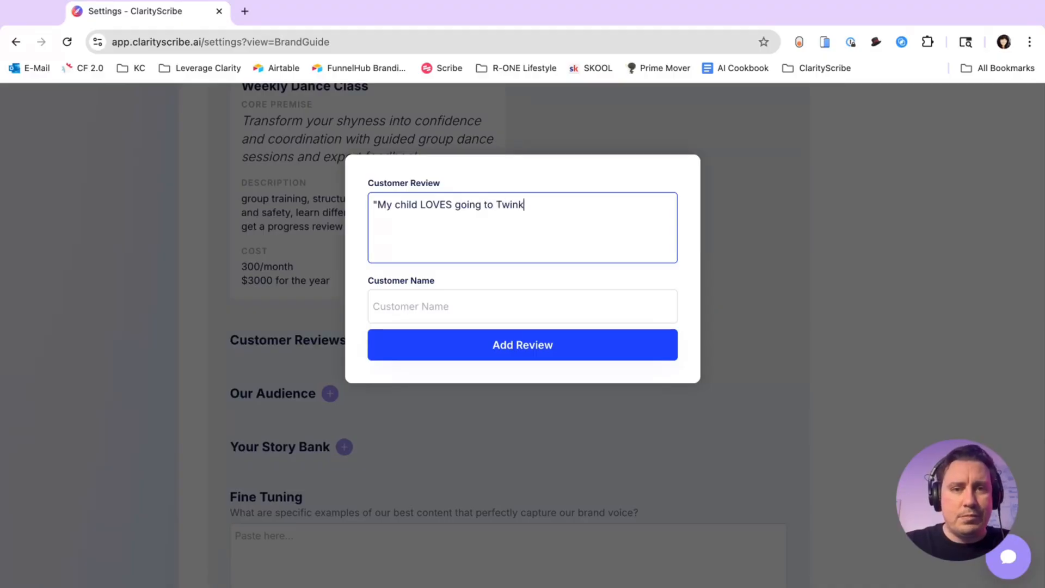
{"action": "type", "text": "le Toes Dance aa"}
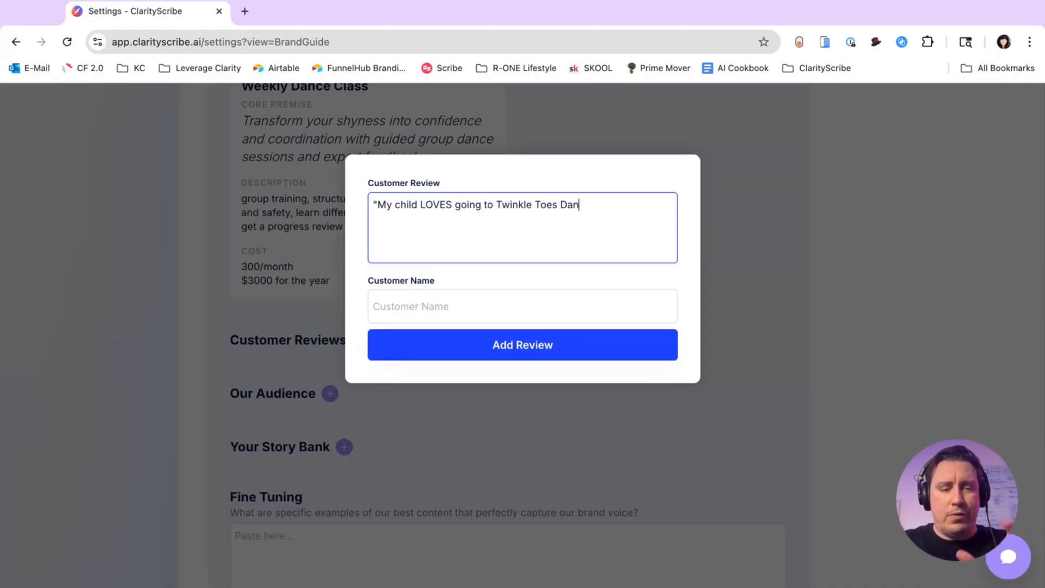
{"action": "key", "text": "BackSpace"}
{"action": "key", "text": "BackSpace"}
{"action": "type", "text": "Ac"}
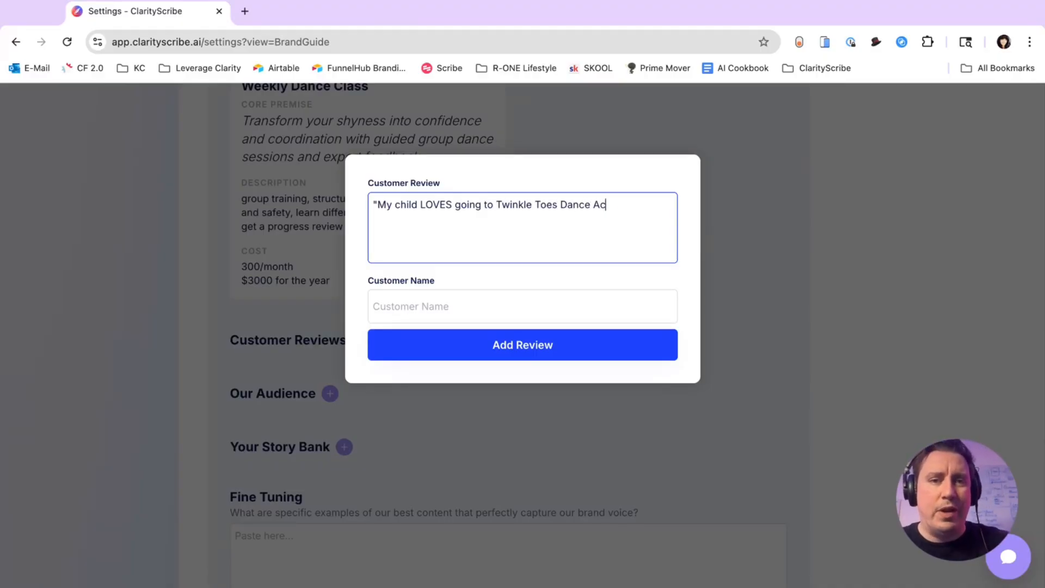
{"action": "type", "text": "ademy"}
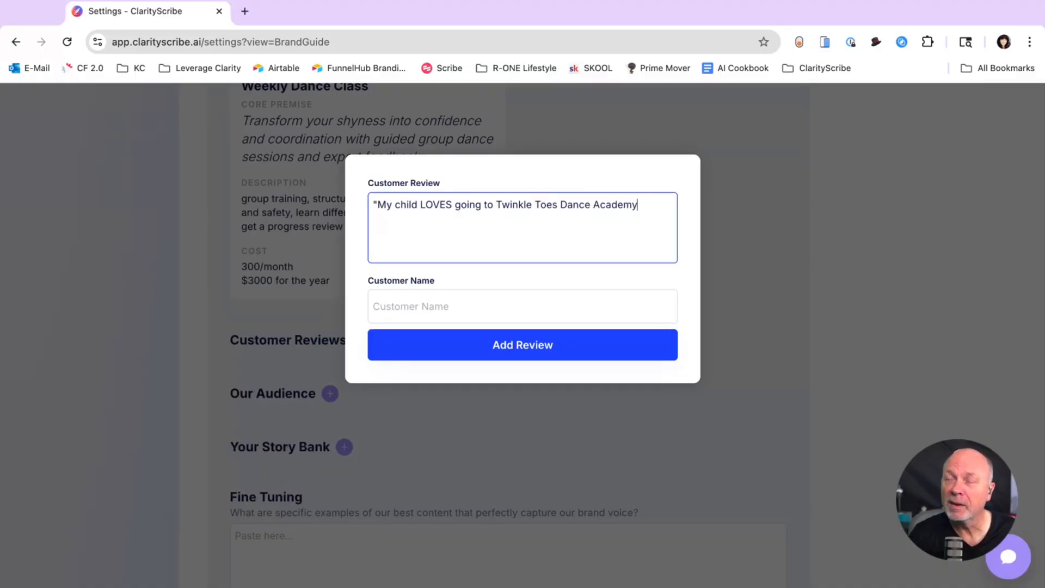
Continue the customer review text with ". She has made so many new friends, learned how to dance,"
{"action": "type", "text": ". S"}
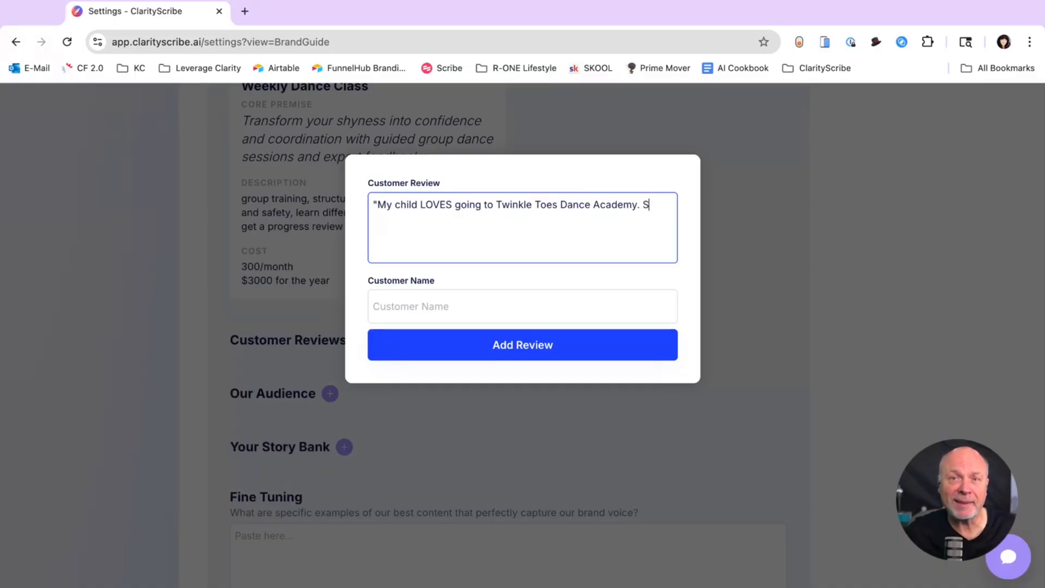
{"action": "type", "text": "he has "}
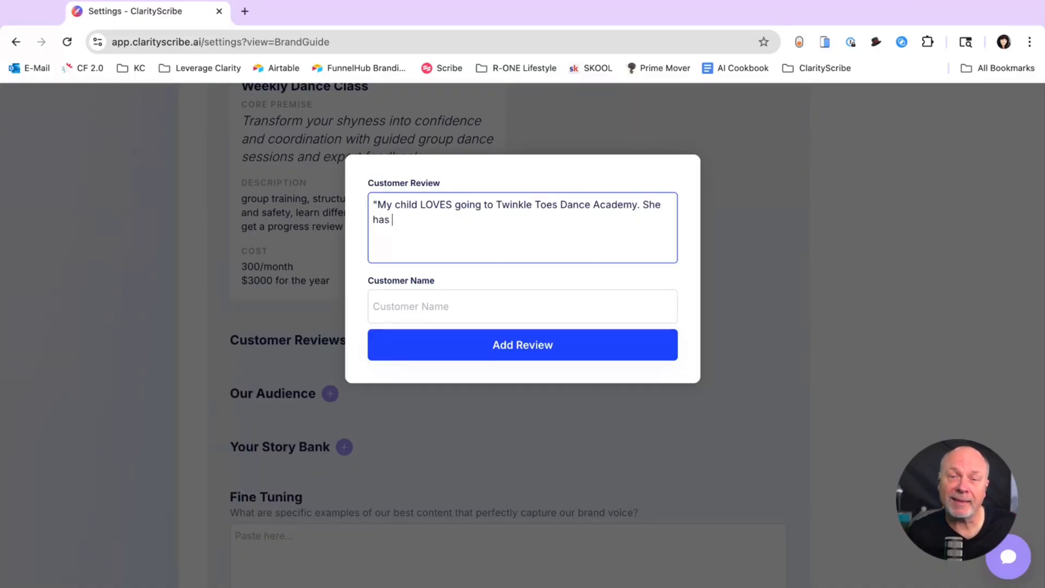
{"action": "type", "text": "made so man"}
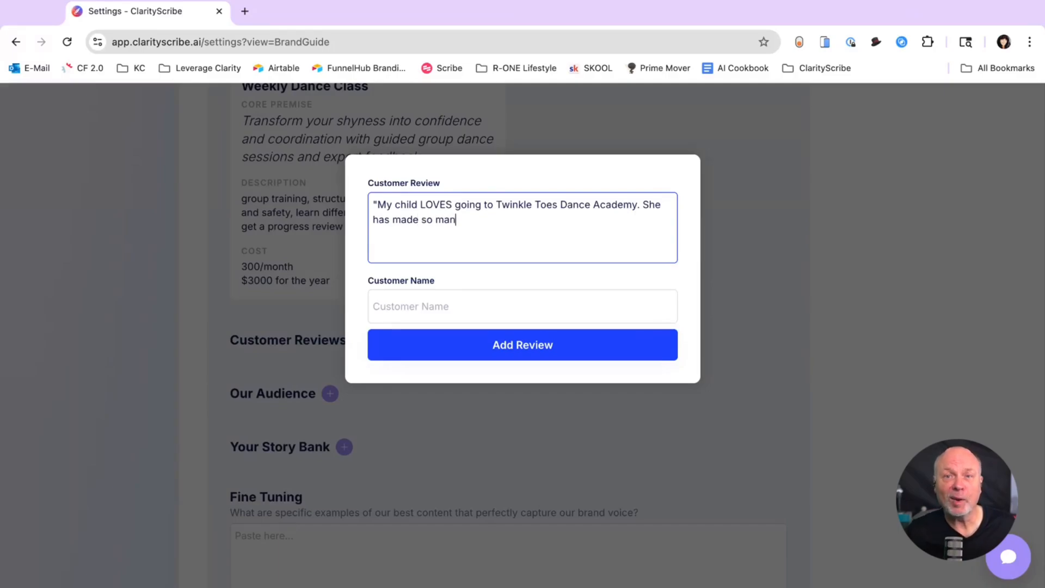
{"action": "type", "text": "y new friends,"}
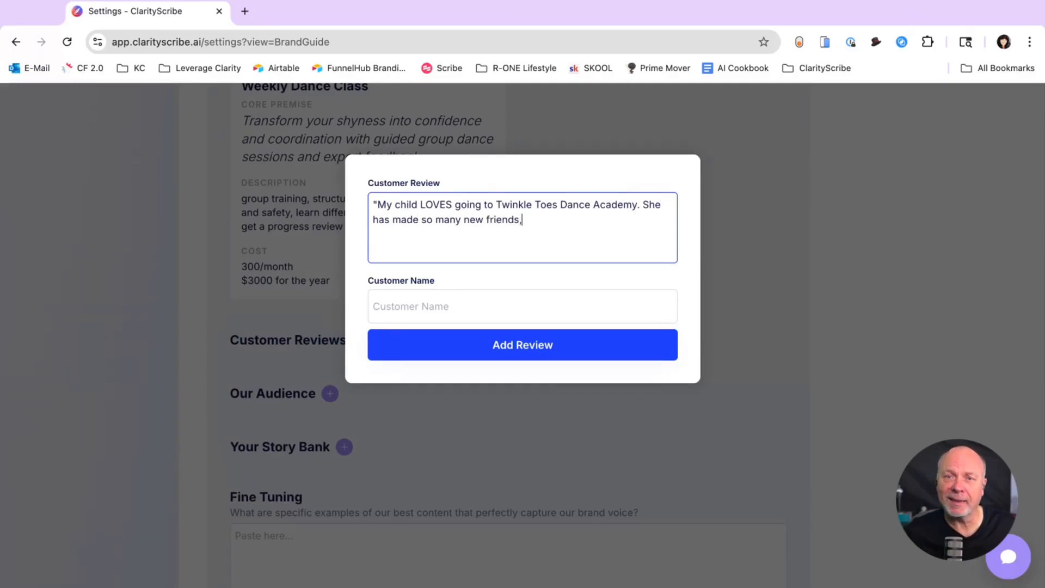
{"action": "type", "text": " Iearned"}
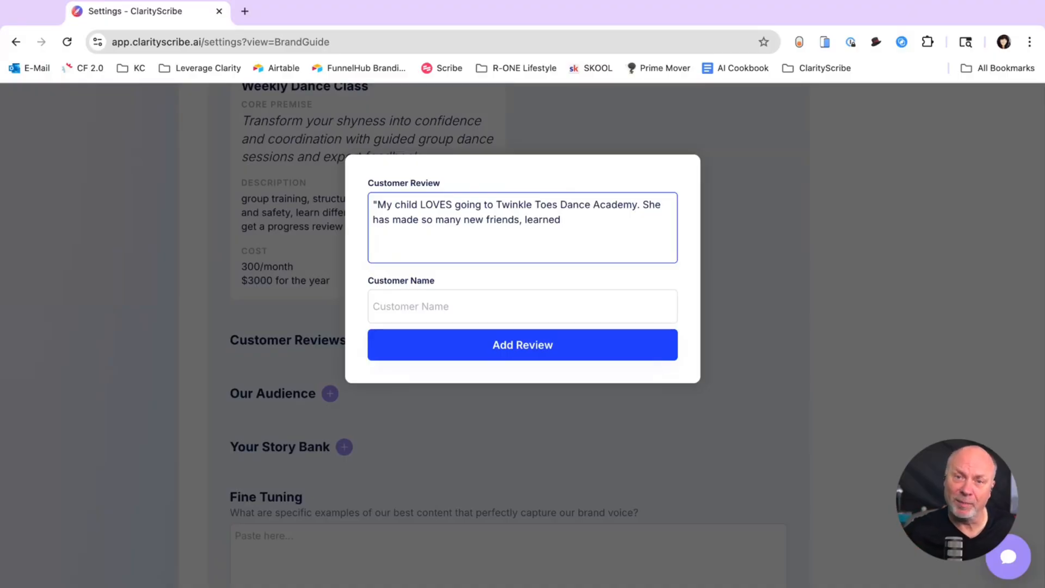
{"action": "type", "text": " how to dance"}
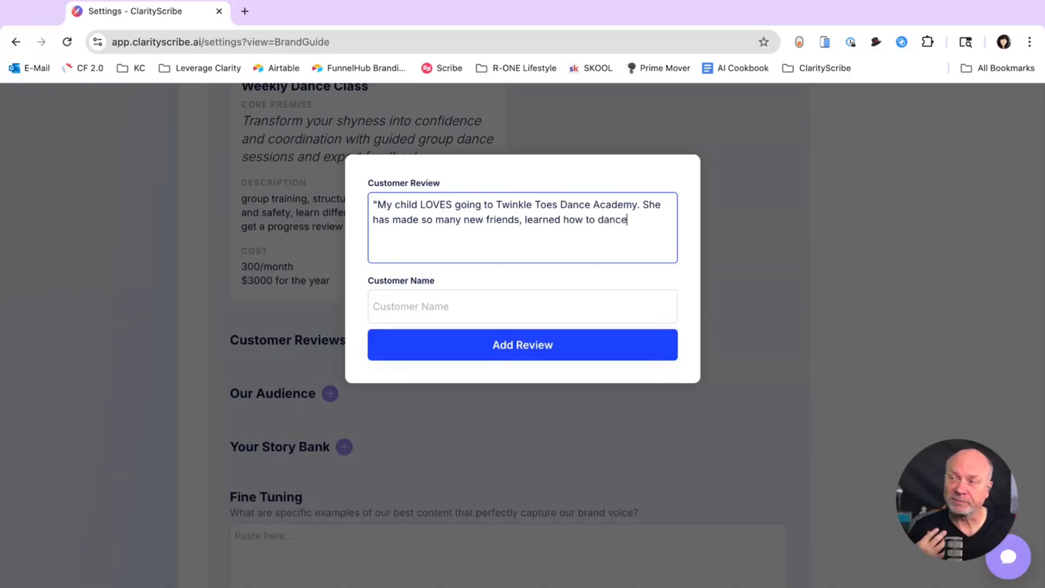
{"action": "key", "text": "BackSpace"}
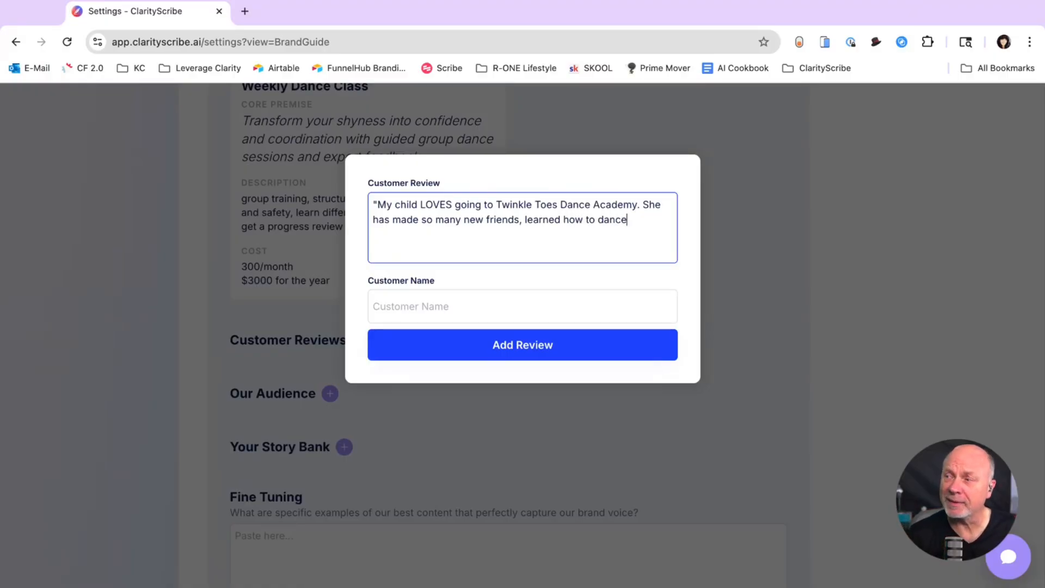
{"action": "type", "text": ", "}
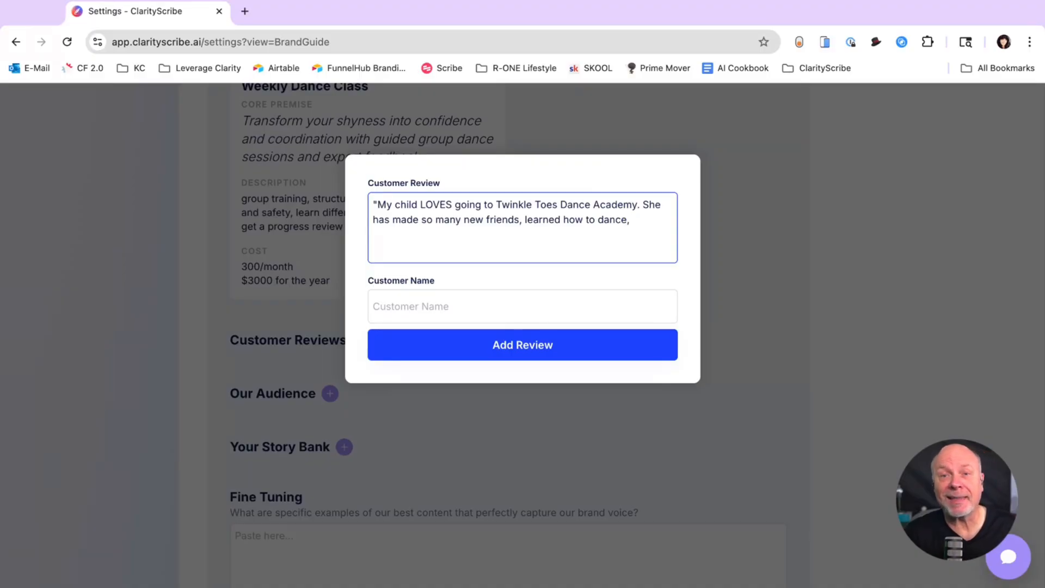
Finish the customer review with "and has become so confident in herself!" and a closing quotation mark
{"action": "type", "text": "an"}
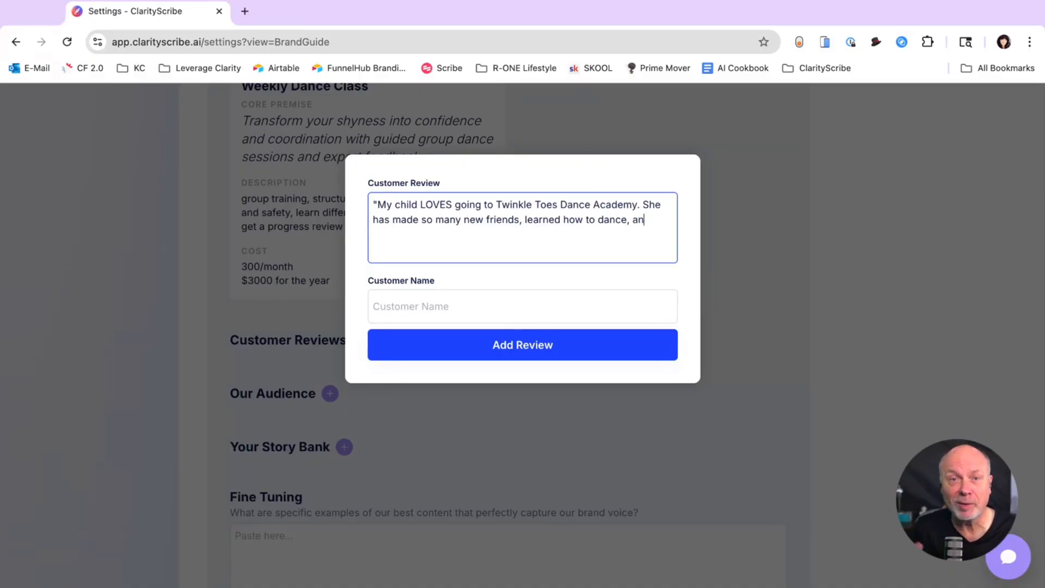
{"action": "type", "text": "d has come"}
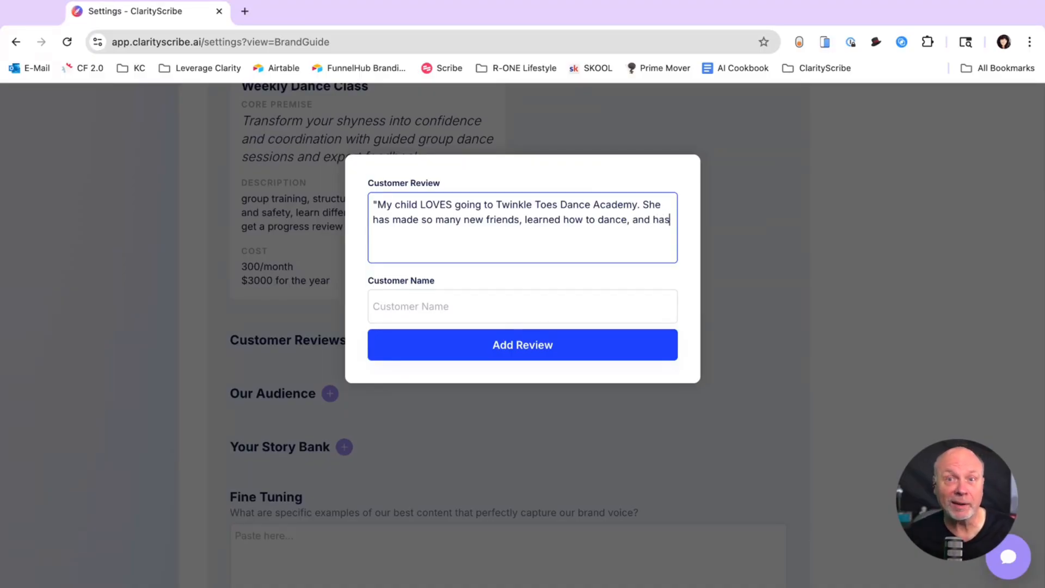
{"action": "key", "text": "BackSpace"}
{"action": "key", "text": "BackSpace"}
{"action": "key", "text": "BackSpace"}
{"action": "key", "text": "BackSpace"}
{"action": "key", "text": "BackSpace"}
{"action": "type", "text": "become so "}
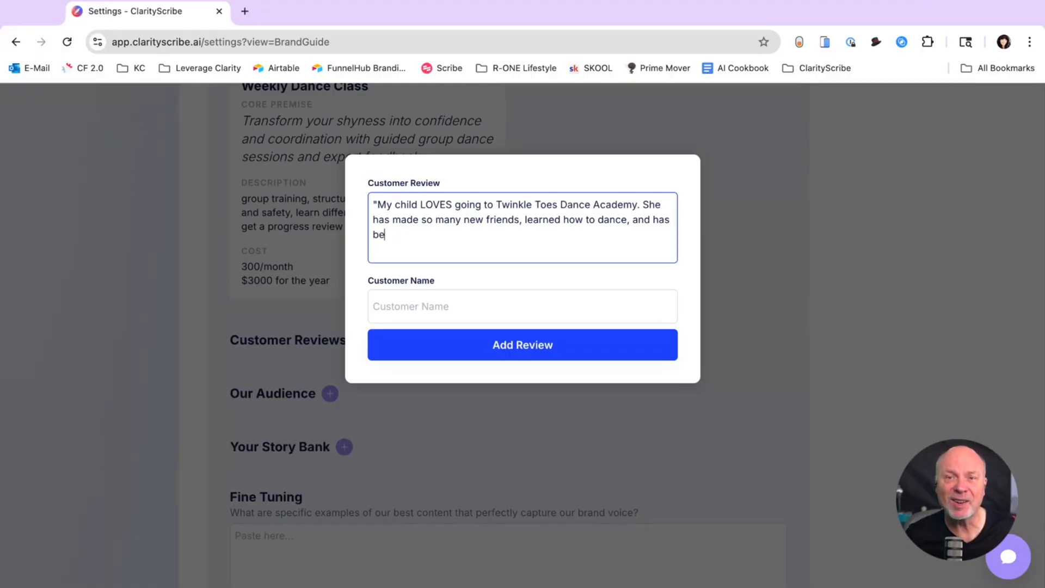
{"action": "type", "text": "co"}
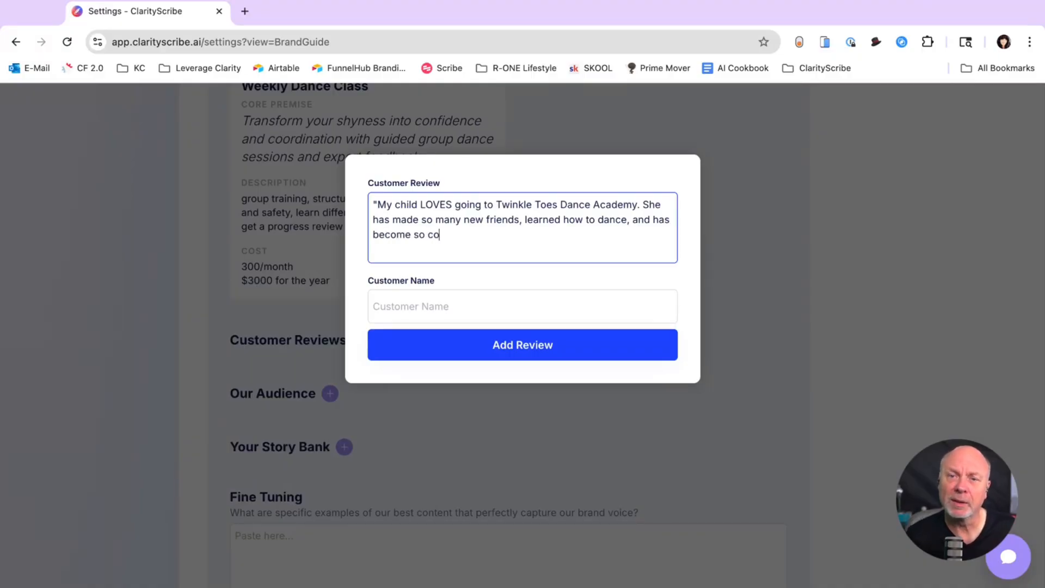
{"action": "type", "text": "nfident in herself"}
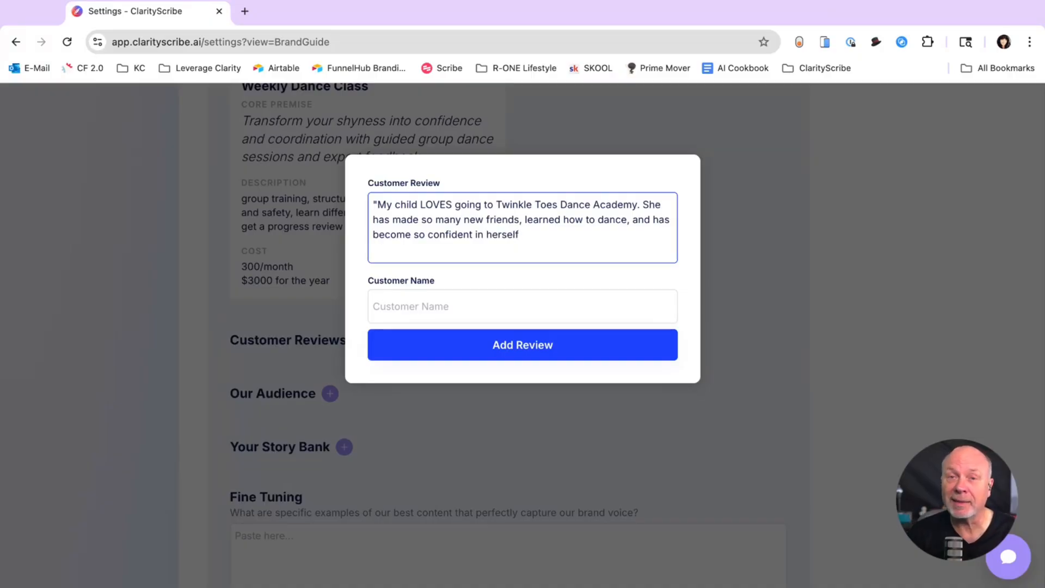
{"action": "type", "text": "!\""}
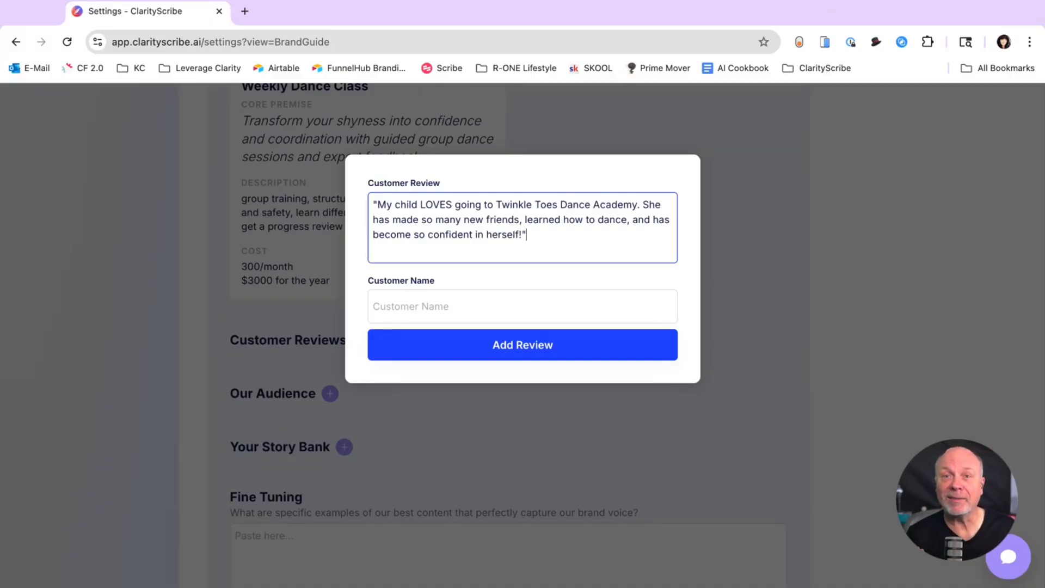
Set the review's customer name to "Super Cool Mom" and add the review to the brand guide
{"action": "left_click", "coordinate": [468, 310]}
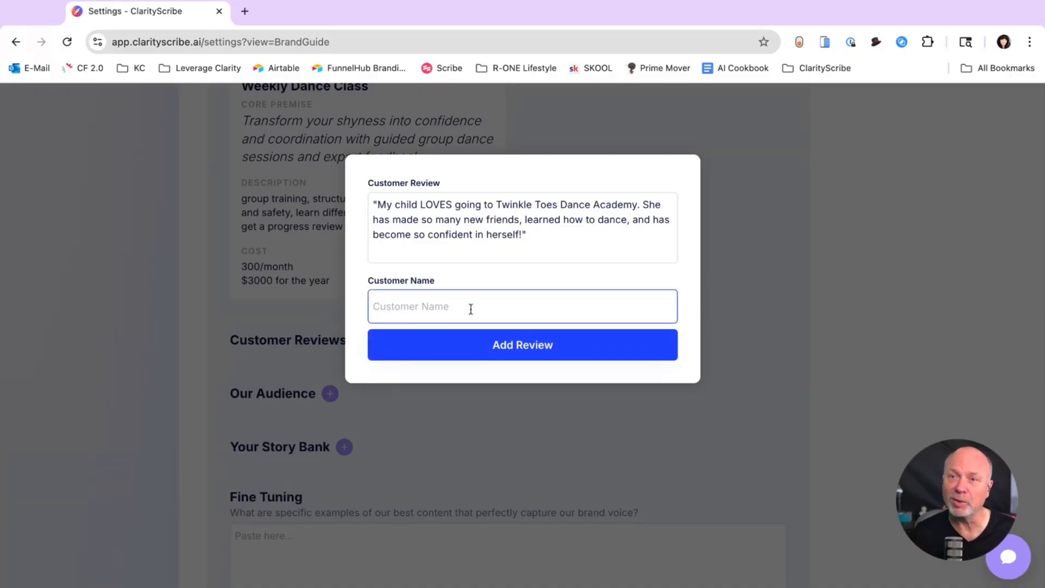
{"action": "type", "text": "Super "}
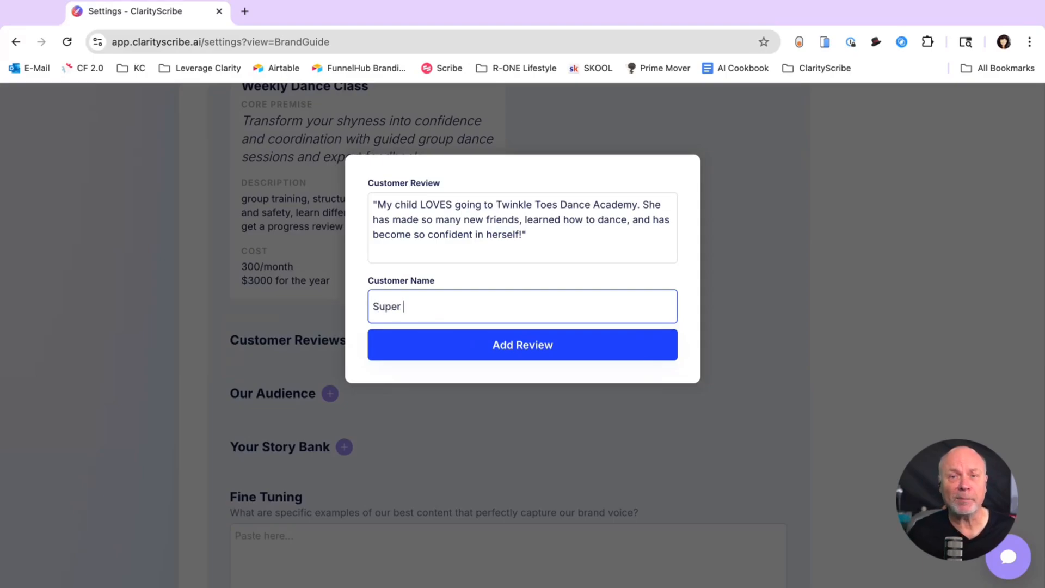
{"action": "type", "text": "Cool Mom"}
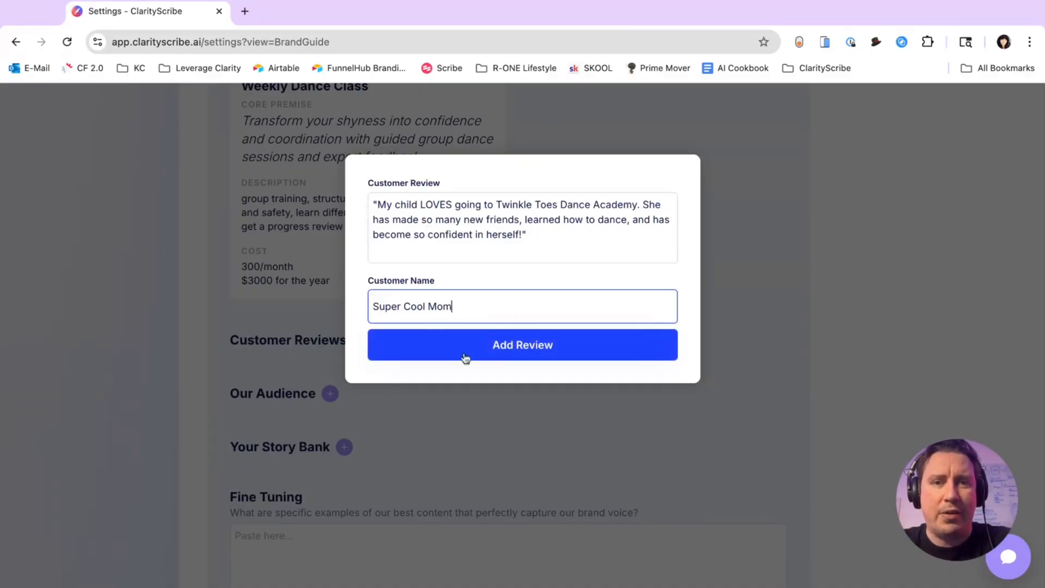
{"action": "left_click", "coordinate": [487, 362]}
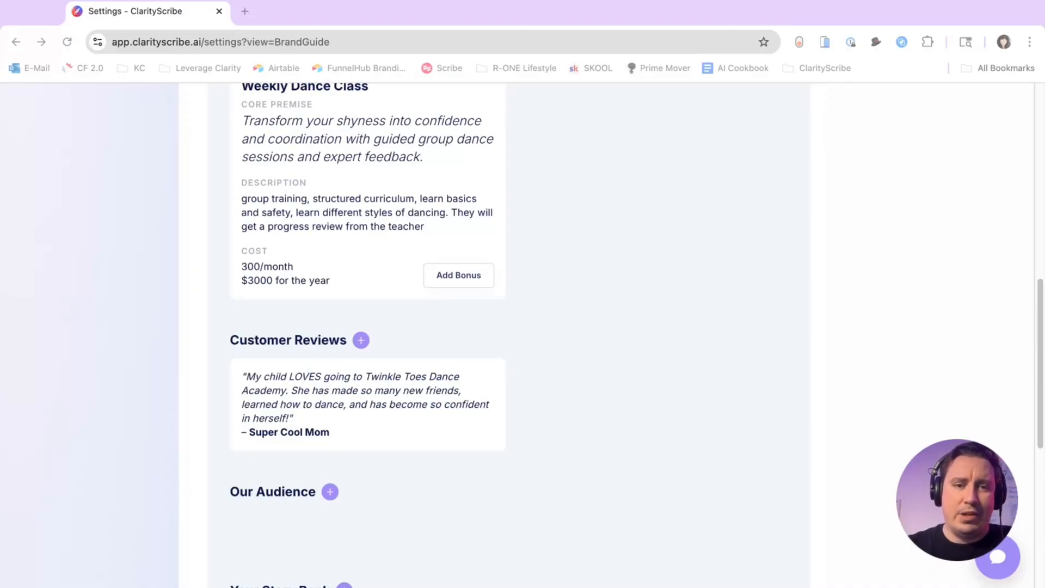
Start a new audience in the brand guide and choose Weekly Dance Class as its applicable offer
{"action": "scroll", "coordinate": [357, 383], "scroll_direction": "down", "scroll_amount": 3}
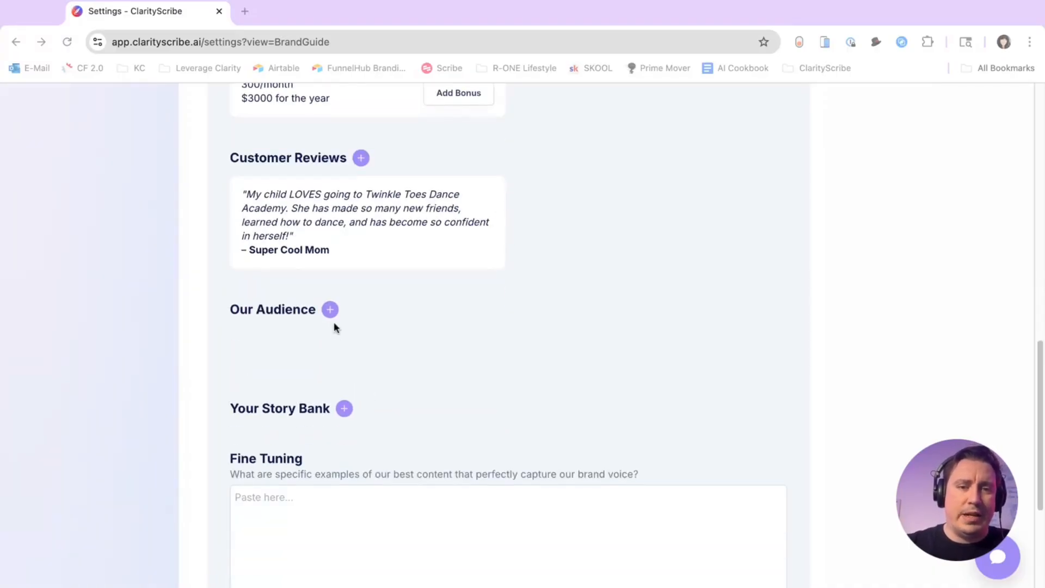
{"action": "left_click", "coordinate": [329, 310]}
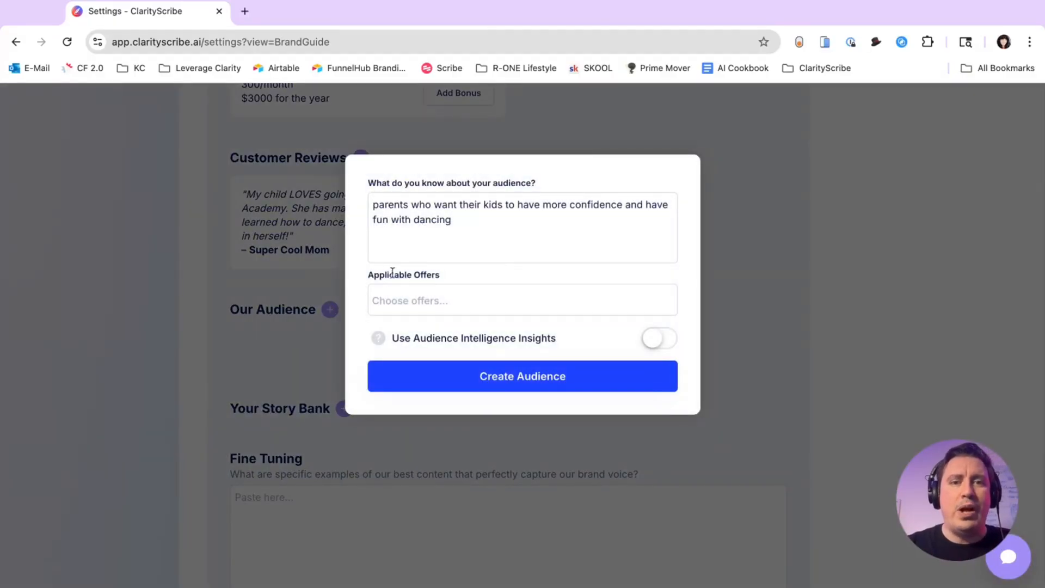
{"action": "left_click", "coordinate": [428, 248]}
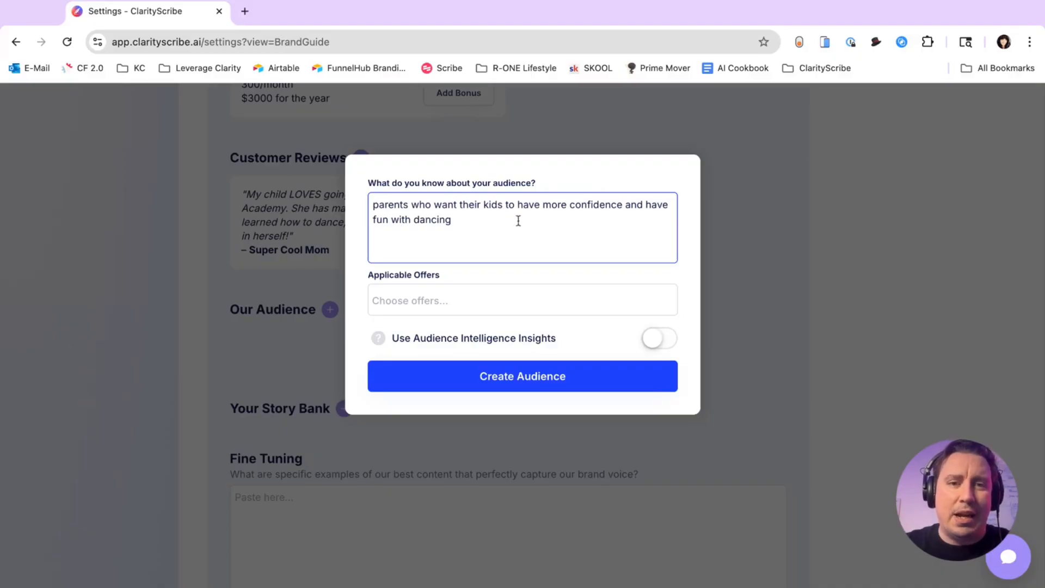
{"action": "left_click", "coordinate": [532, 300]}
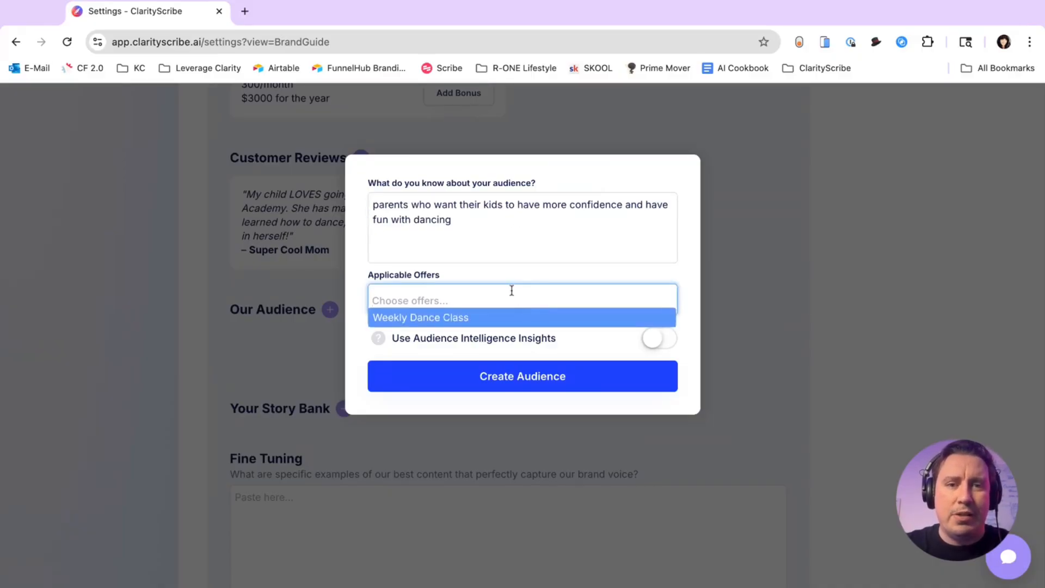
{"action": "left_click", "coordinate": [443, 320]}
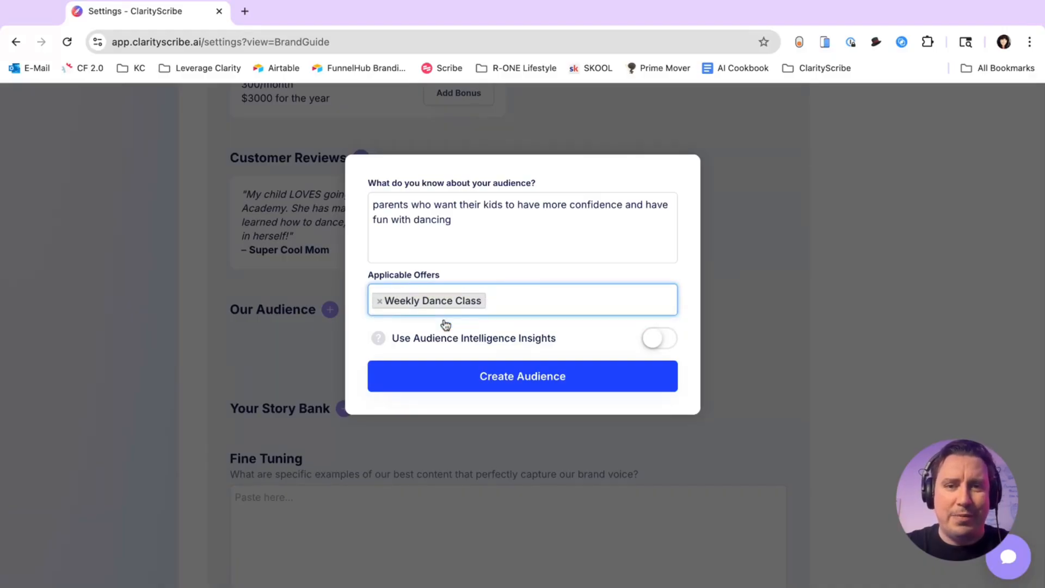
Enable Audience Intelligence Insights for the new audience and create it
{"action": "left_click", "coordinate": [378, 339]}
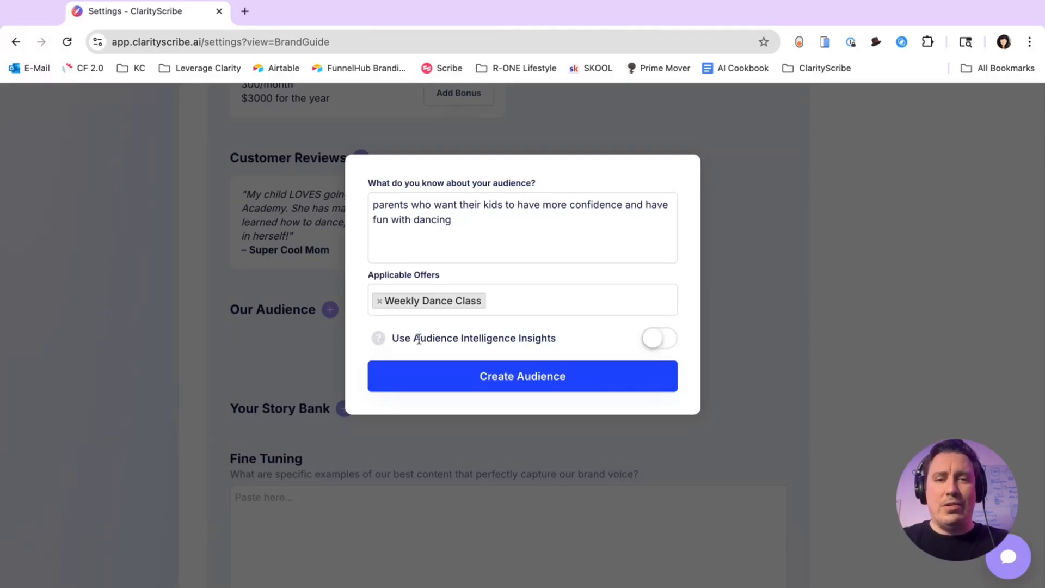
{"action": "left_click", "coordinate": [666, 338]}
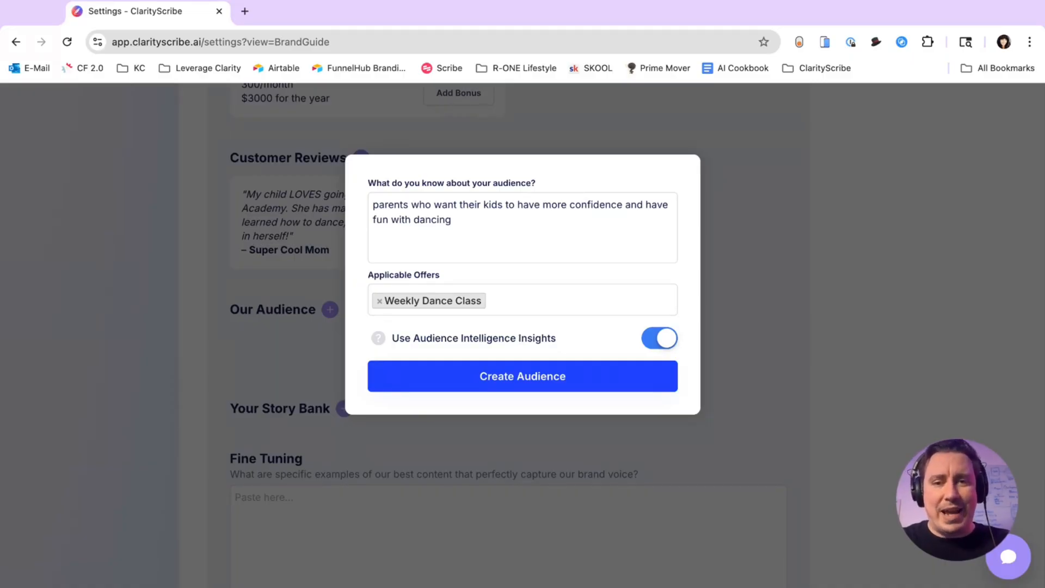
{"action": "left_click", "coordinate": [530, 386]}
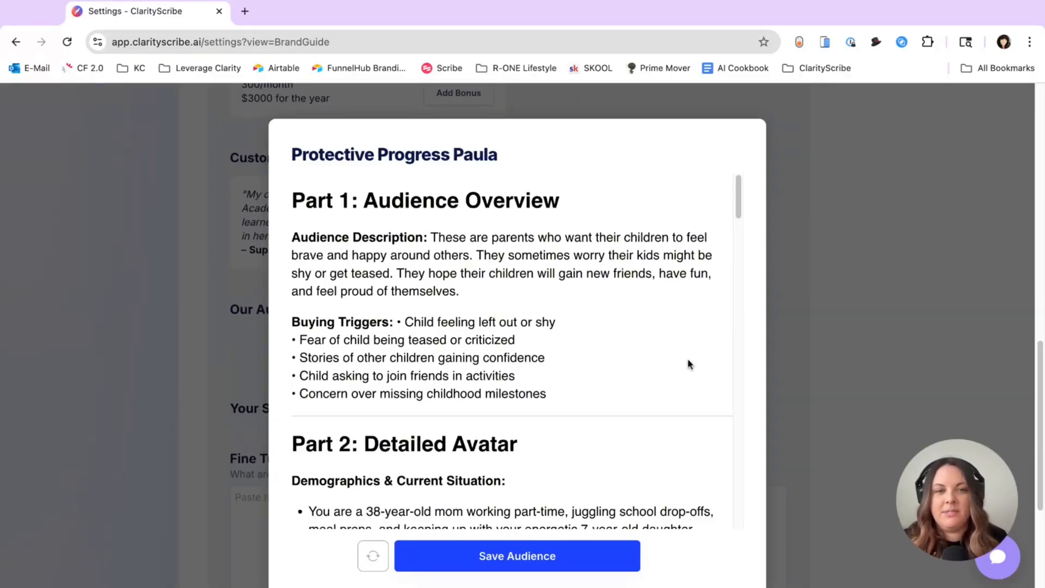
Read the generated audience profile from the Audience Overview through the Internal Identity Struggle section of the Detailed Avatar
{"action": "scroll", "coordinate": [688, 364], "scroll_direction": "down", "scroll_amount": 2}
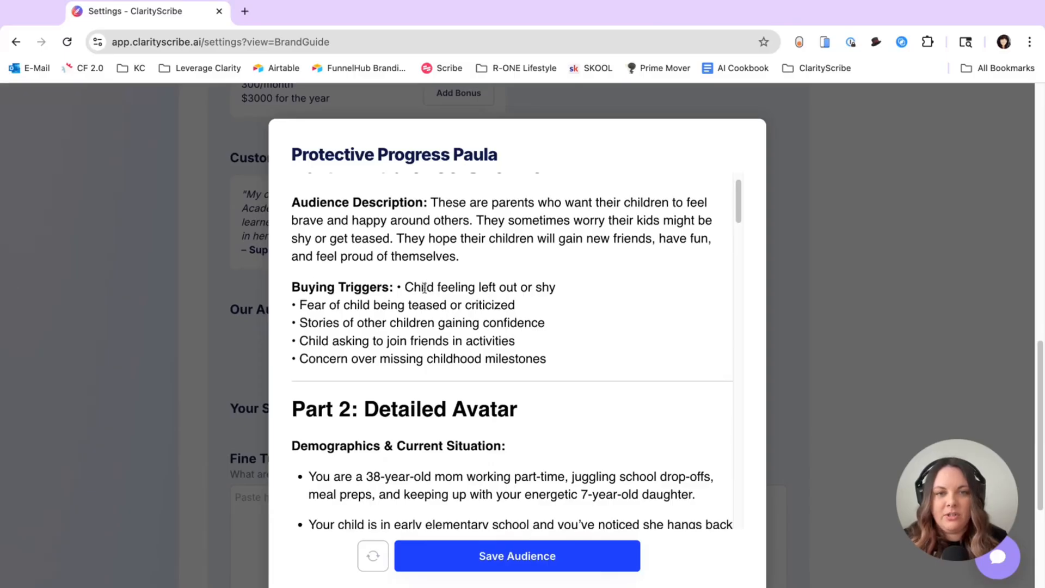
{"action": "scroll", "coordinate": [425, 288], "scroll_direction": "down", "scroll_amount": 2}
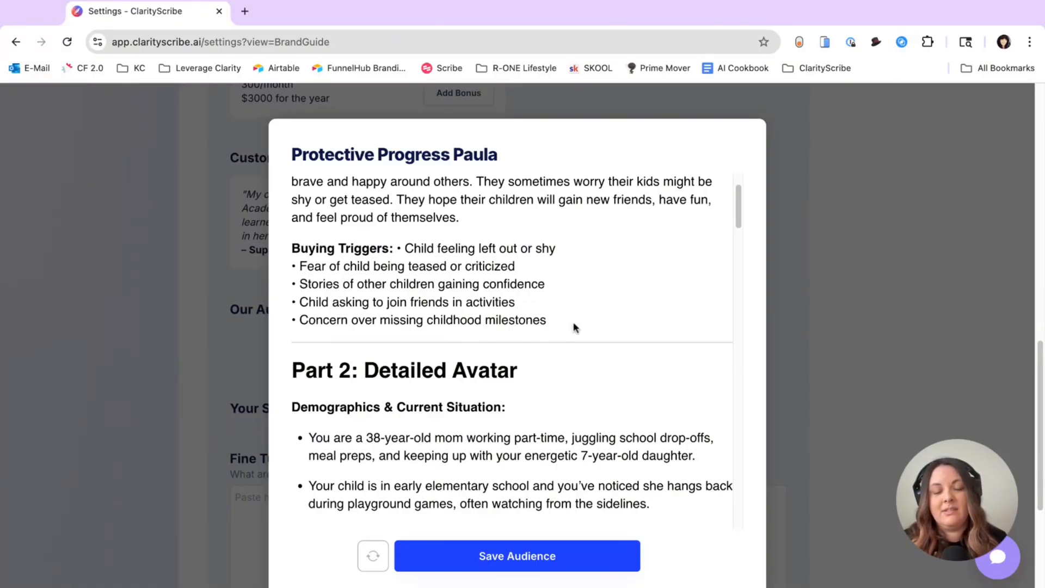
{"action": "scroll", "coordinate": [575, 326], "scroll_direction": "down", "scroll_amount": 5}
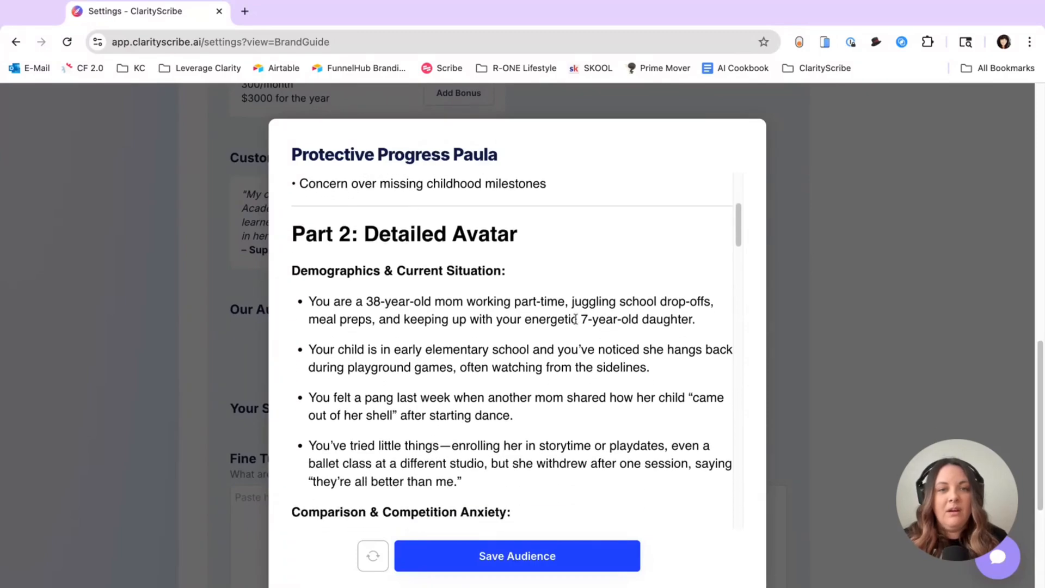
{"action": "scroll", "coordinate": [575, 320], "scroll_direction": "down", "scroll_amount": 2}
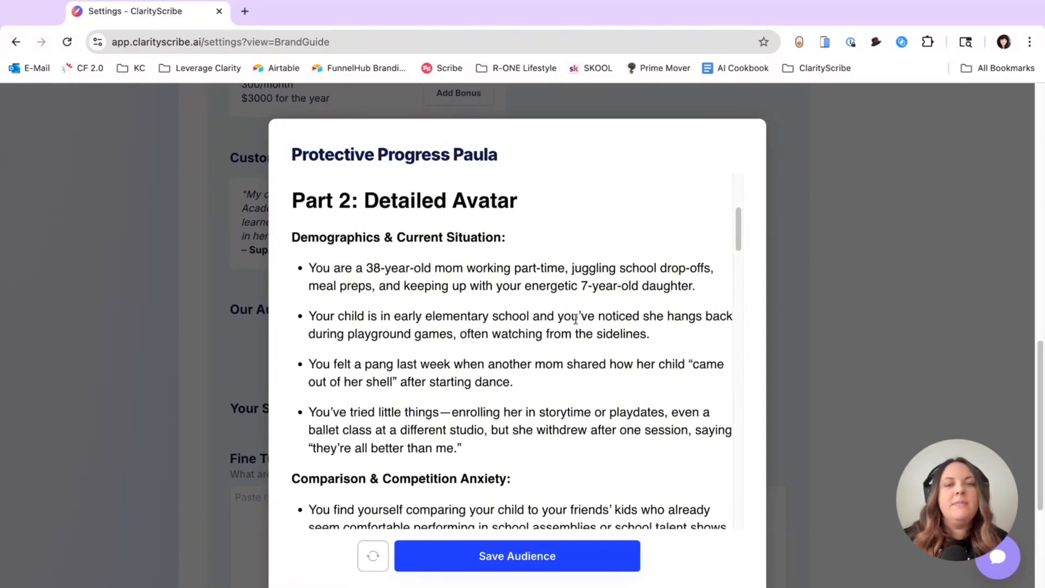
{"action": "scroll", "coordinate": [404, 308], "scroll_direction": "down", "scroll_amount": 2}
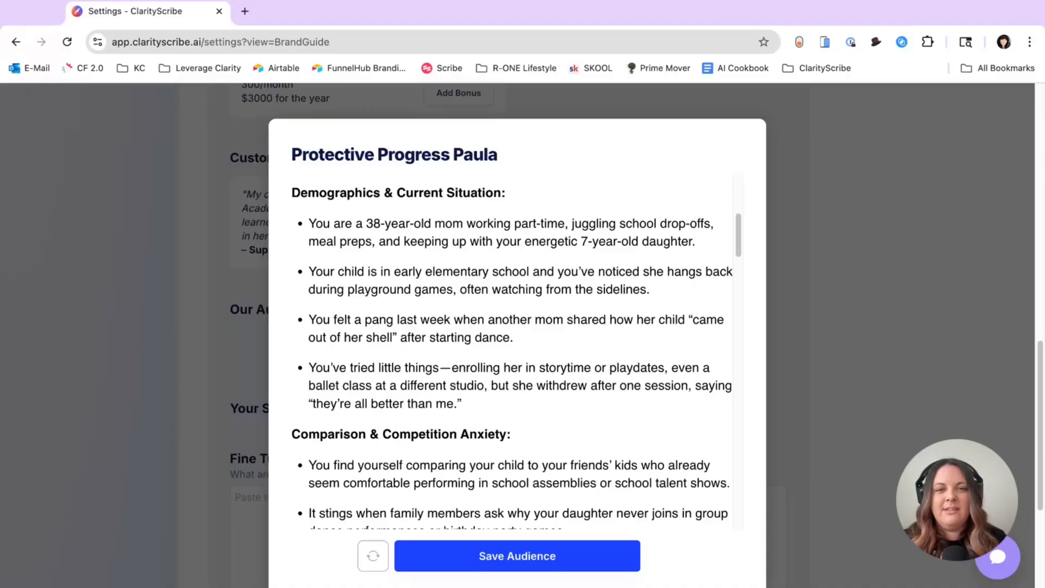
{"action": "scroll", "coordinate": [718, 364], "scroll_direction": "down", "scroll_amount": 3}
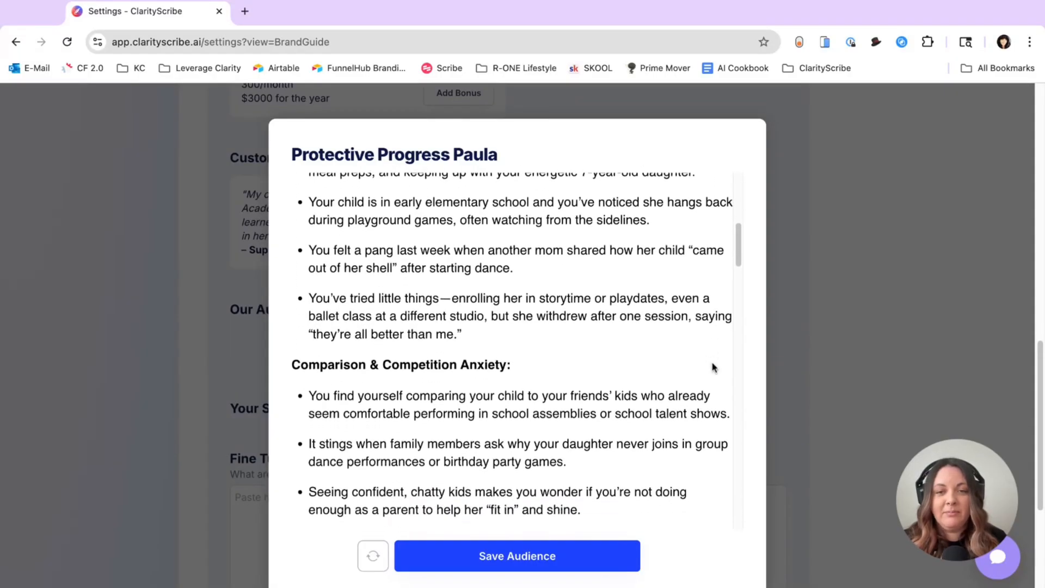
{"action": "scroll", "coordinate": [714, 368], "scroll_direction": "down", "scroll_amount": 6}
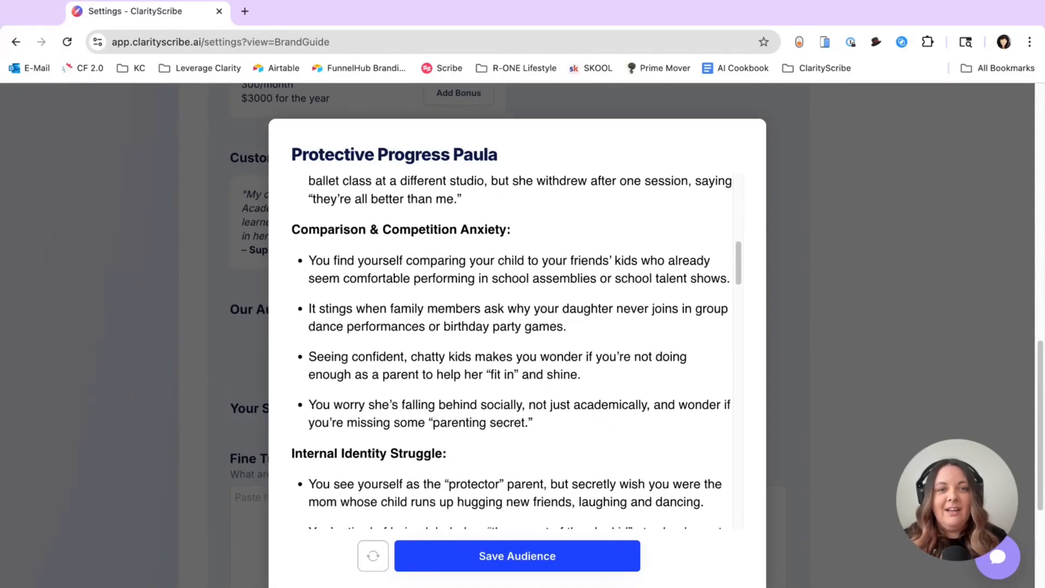
{"action": "scroll", "coordinate": [399, 266], "scroll_direction": "down", "scroll_amount": 1}
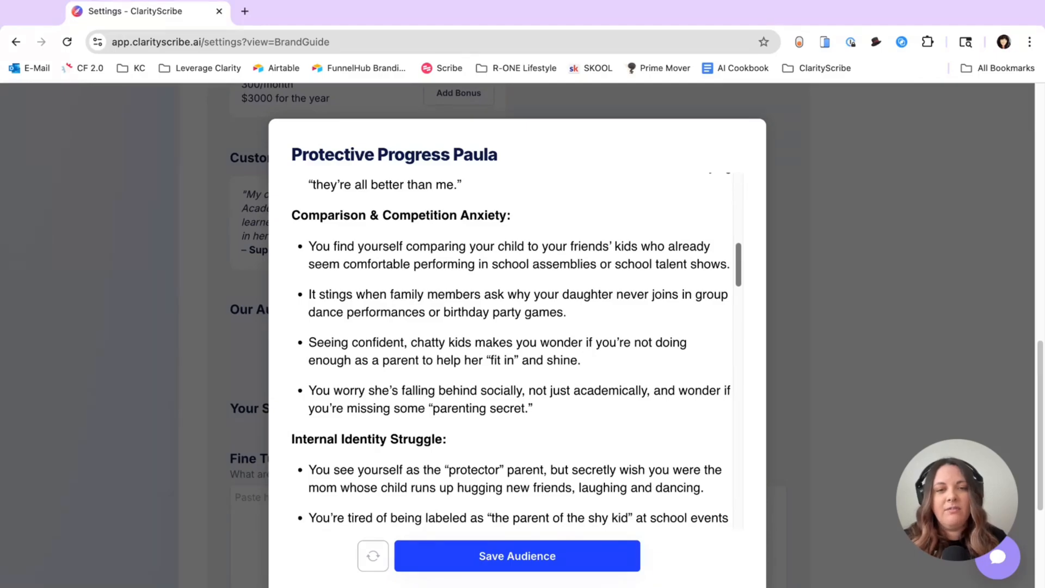
{"action": "scroll", "coordinate": [512, 348], "scroll_direction": "down", "scroll_amount": 1}
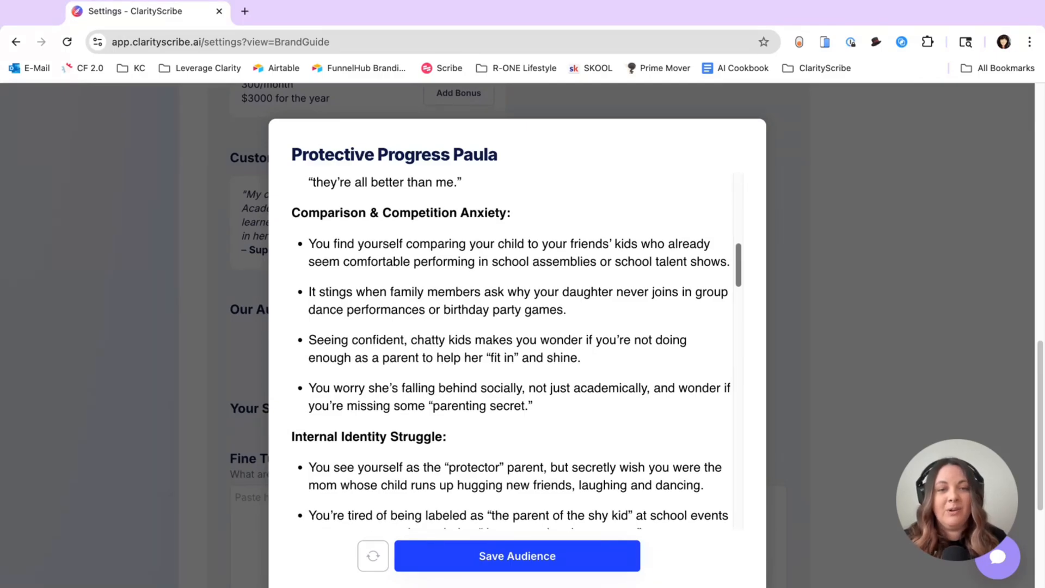
{"action": "scroll", "coordinate": [511, 348], "scroll_direction": "down", "scroll_amount": 2}
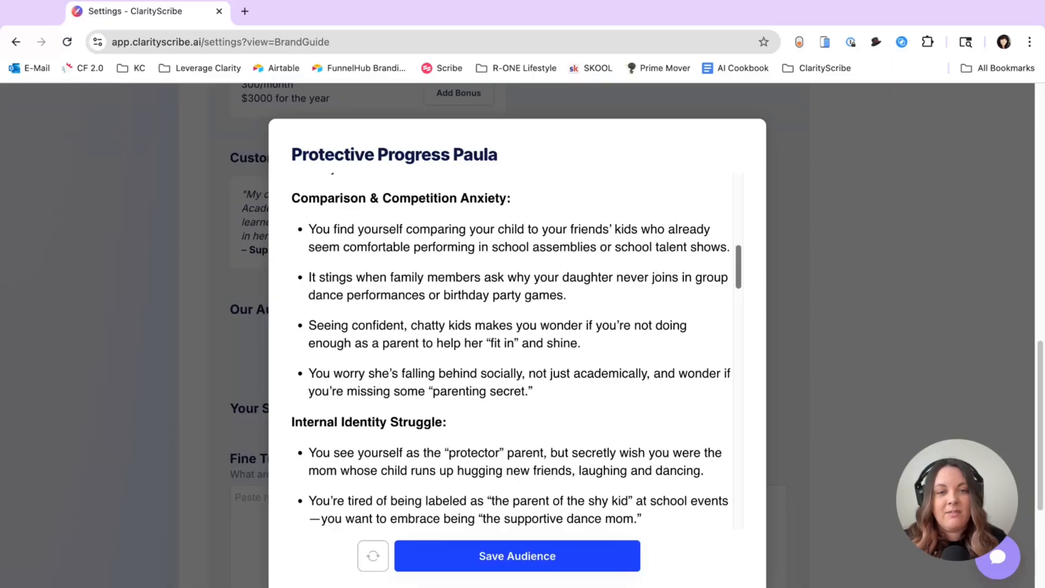
{"action": "scroll", "coordinate": [511, 348], "scroll_direction": "down", "scroll_amount": 4}
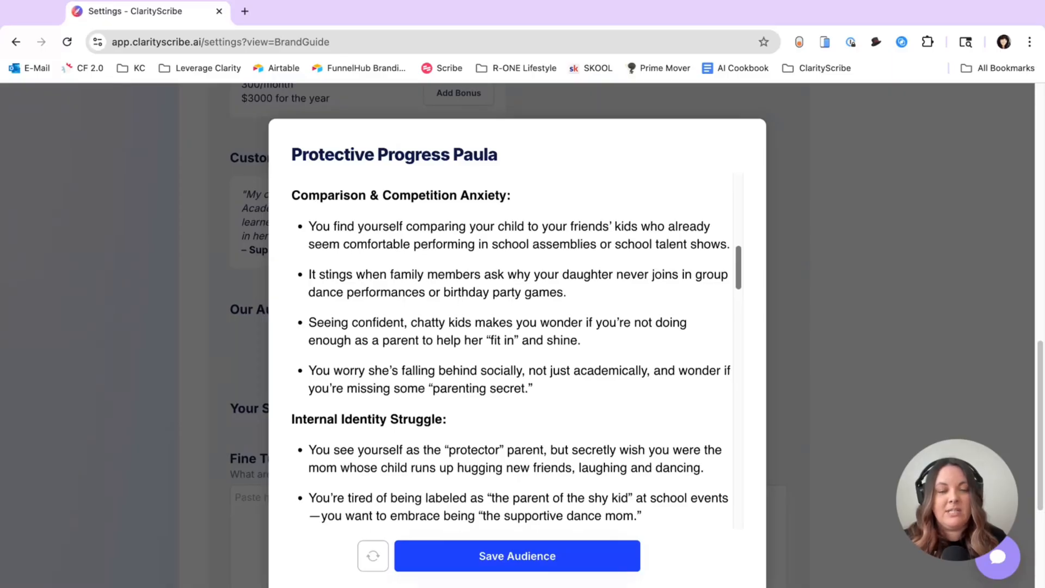
{"action": "scroll", "coordinate": [512, 348], "scroll_direction": "down", "scroll_amount": 4}
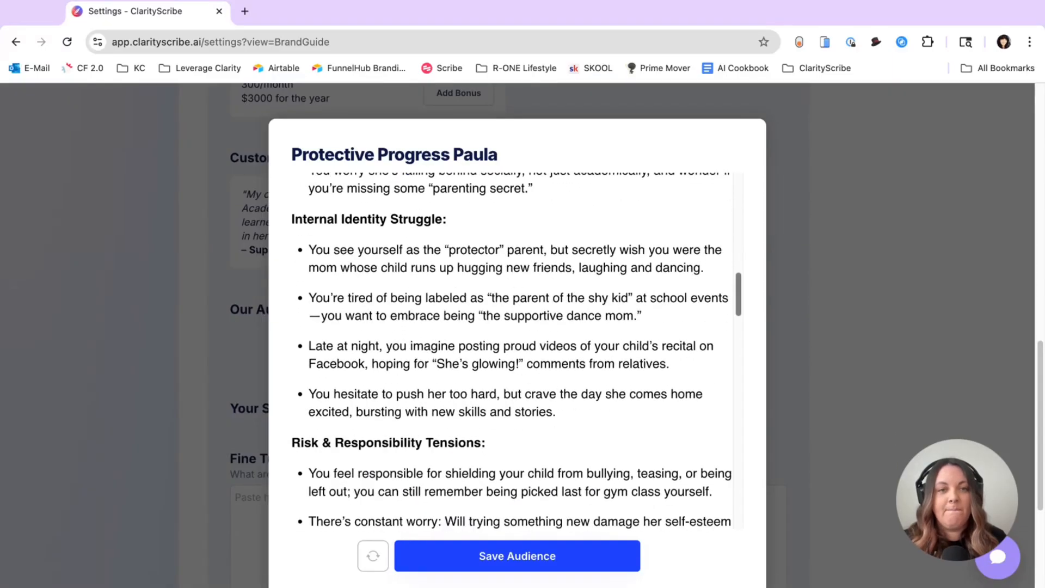
{"action": "scroll", "coordinate": [751, 296], "scroll_direction": "down", "scroll_amount": 1}
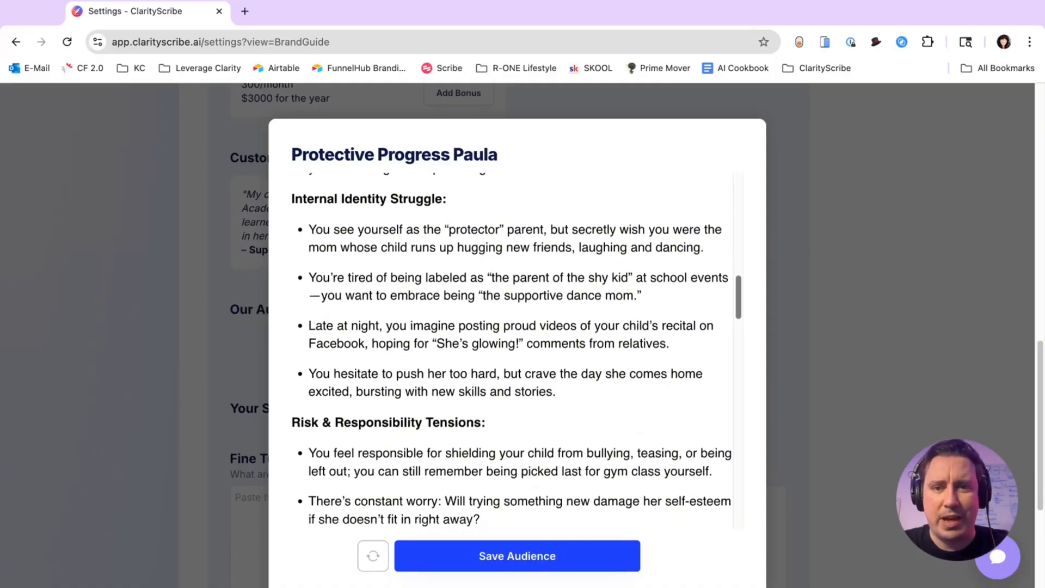
Review the remaining avatar sections from Risk & Responsibility Tensions through Differentiation & Safety Factors and save the audience
{"action": "scroll", "coordinate": [741, 300], "scroll_direction": "down", "scroll_amount": 3}
{"action": "scroll", "coordinate": [740, 301], "scroll_direction": "down", "scroll_amount": 7}
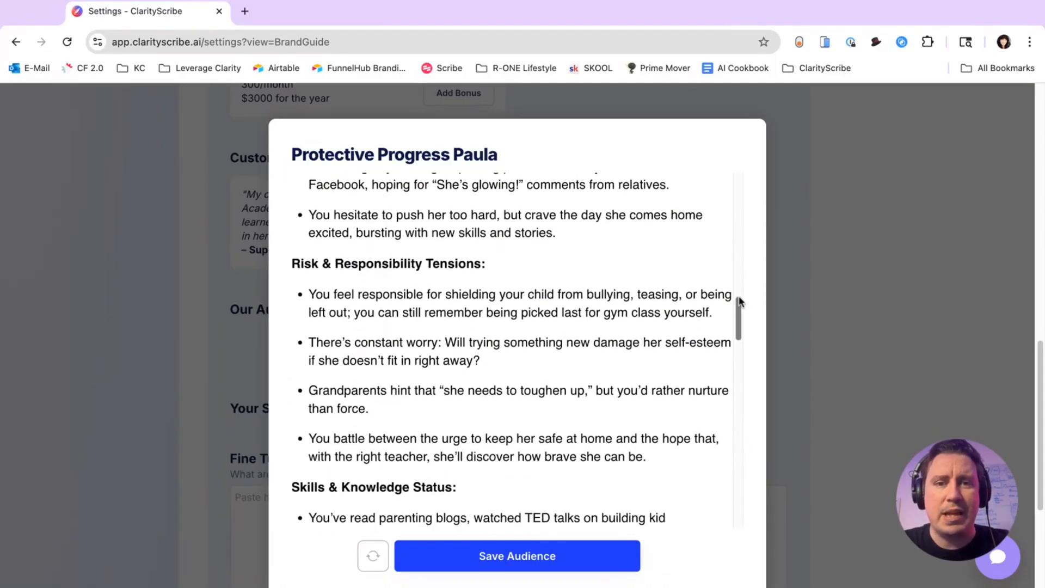
{"action": "scroll", "coordinate": [512, 349], "scroll_direction": "down", "scroll_amount": 3}
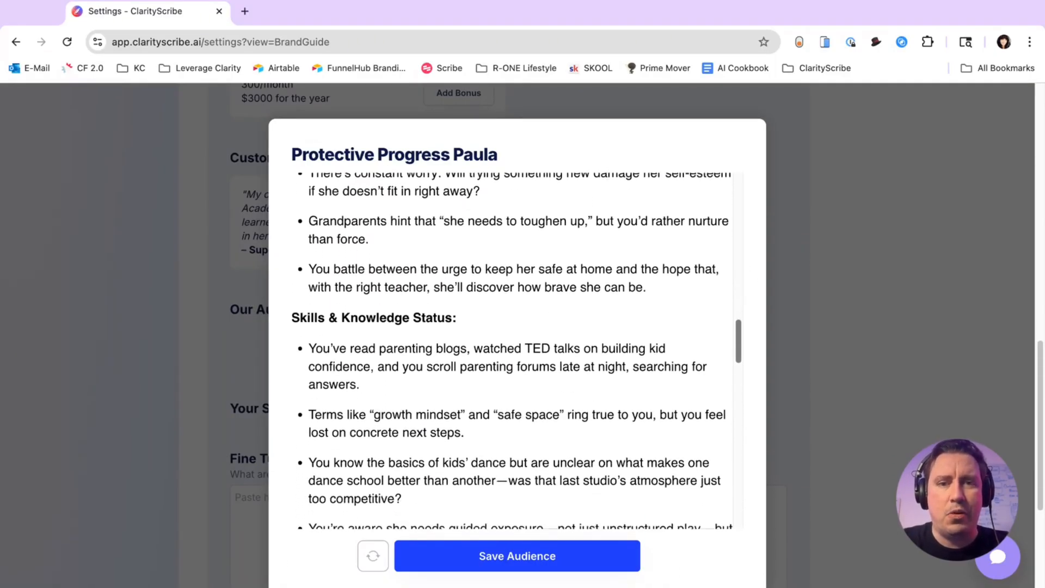
{"action": "scroll", "coordinate": [512, 349], "scroll_direction": "down", "scroll_amount": 6}
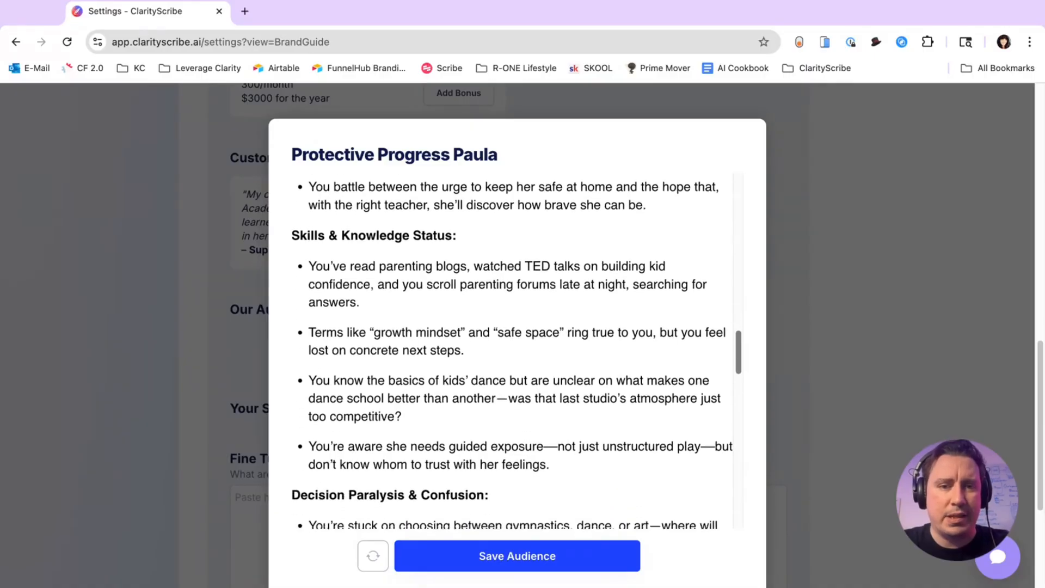
{"action": "scroll", "coordinate": [512, 348], "scroll_direction": "down", "scroll_amount": 8}
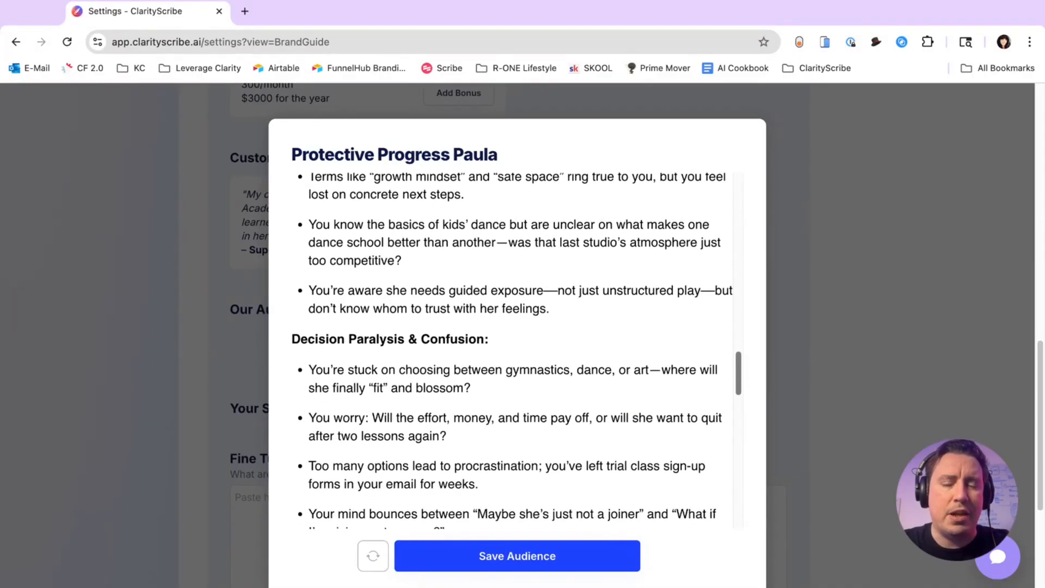
{"action": "scroll", "coordinate": [512, 348], "scroll_direction": "down", "scroll_amount": 9}
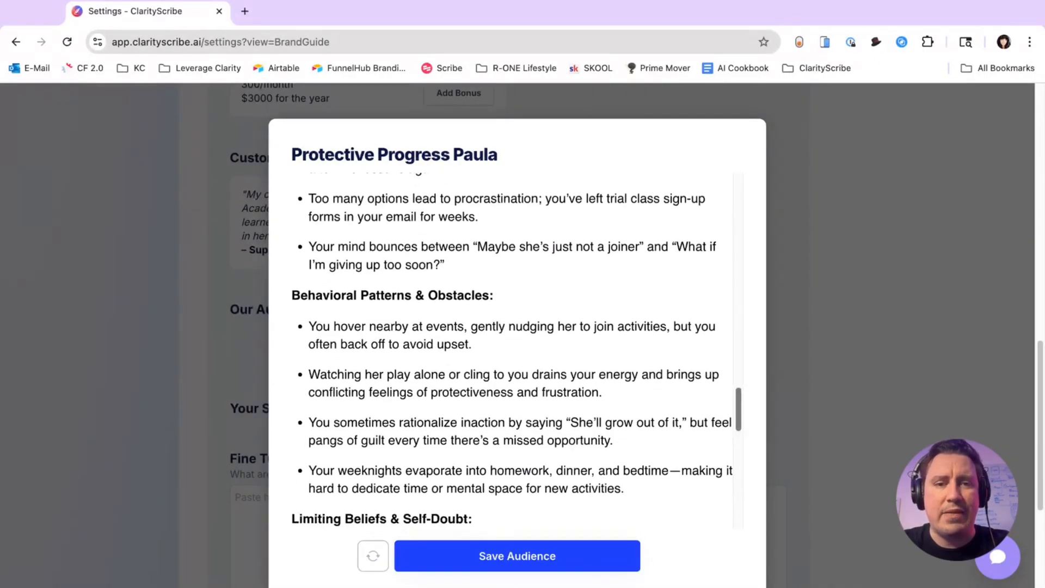
{"action": "scroll", "coordinate": [511, 349], "scroll_direction": "down", "scroll_amount": 13}
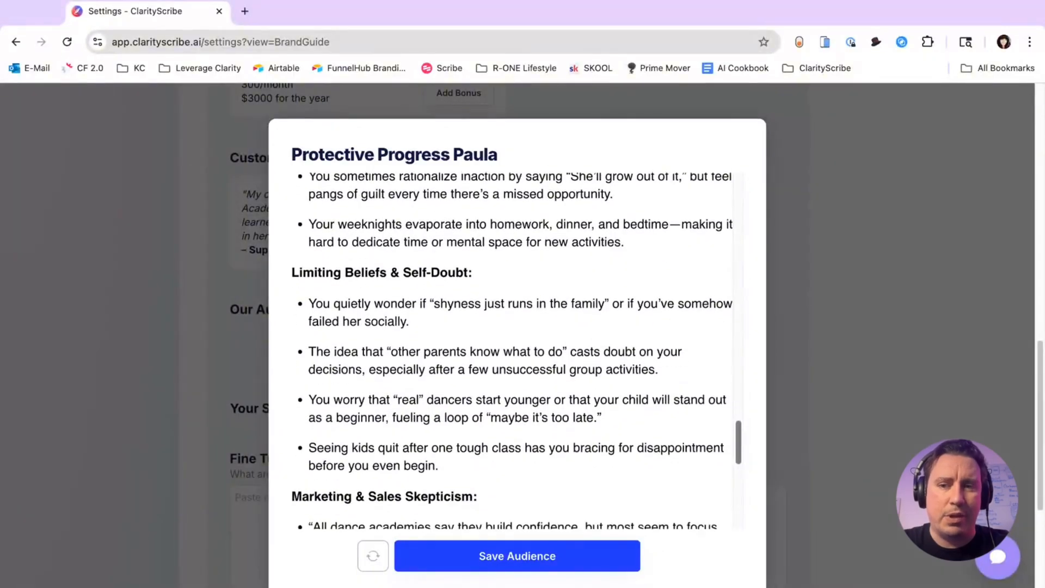
{"action": "scroll", "coordinate": [512, 348], "scroll_direction": "down", "scroll_amount": 7}
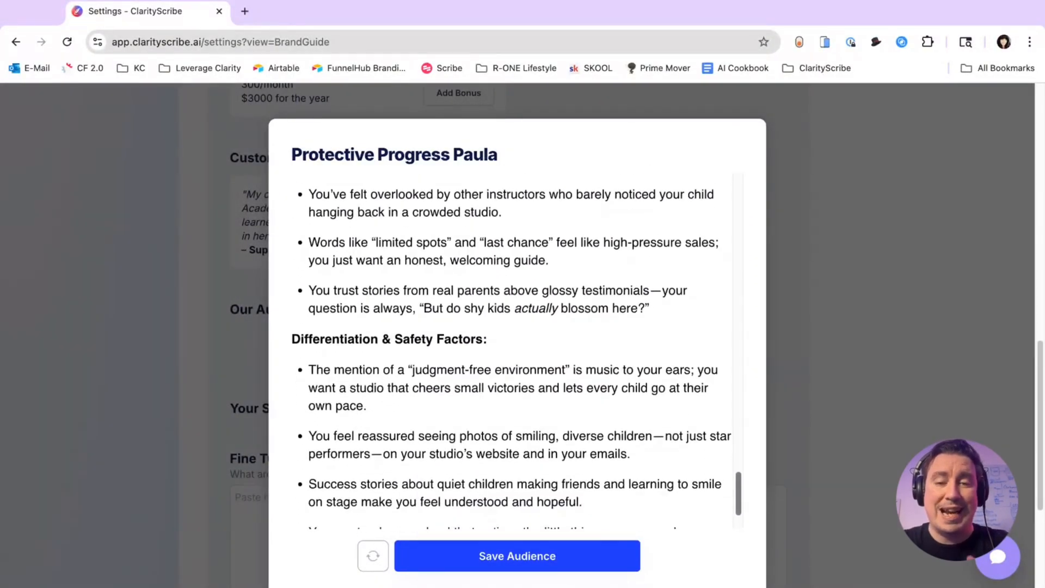
{"action": "left_click", "coordinate": [538, 556]}
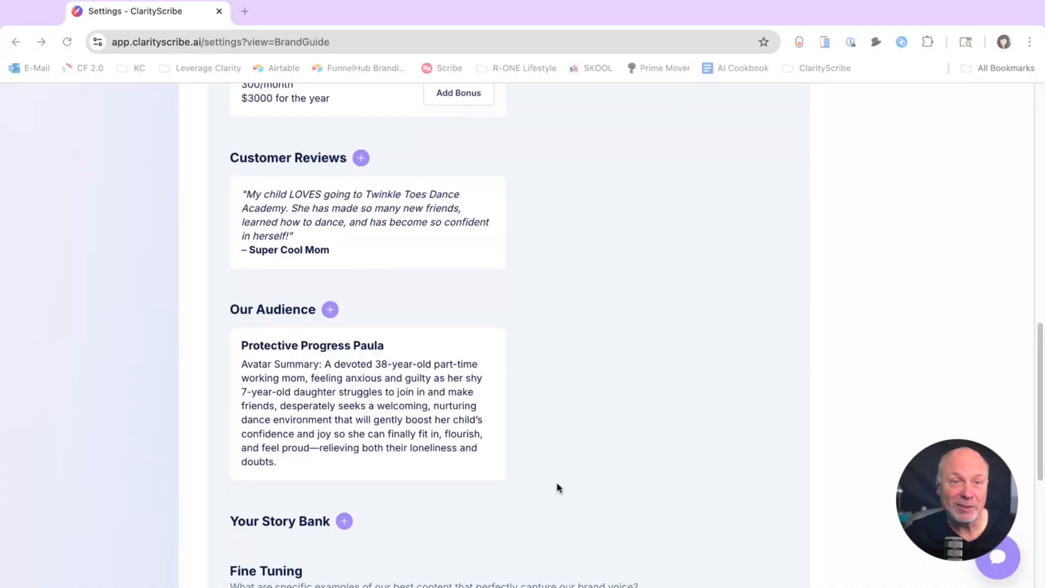
Examine the brand guide's offer, customer review and saved audience summary, along with the Your Story Bank and Fine Tuning sections
{"action": "scroll", "coordinate": [556, 486], "scroll_direction": "down", "scroll_amount": 1}
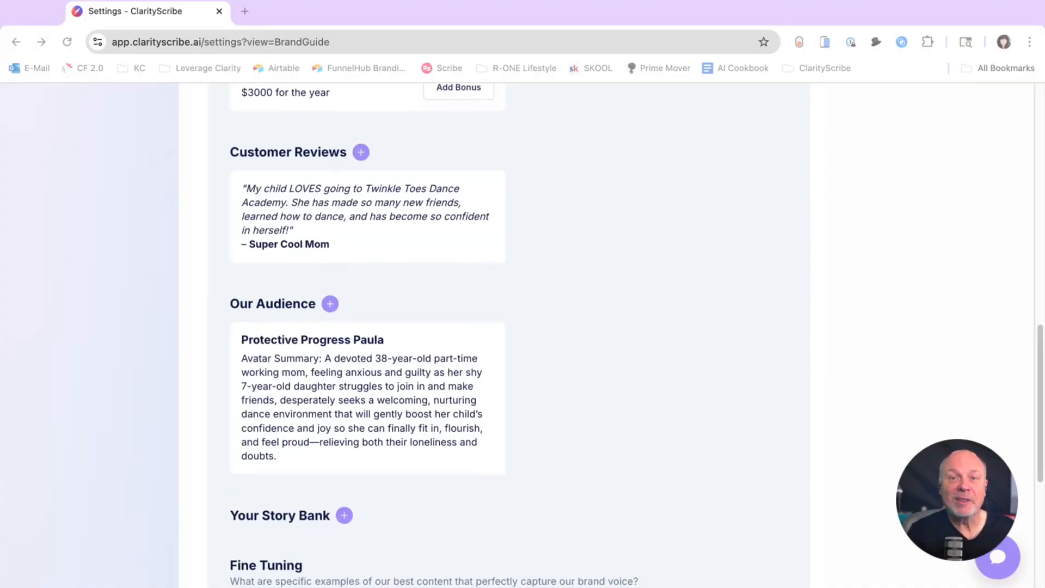
{"action": "scroll", "coordinate": [509, 327], "scroll_direction": "down", "scroll_amount": 1}
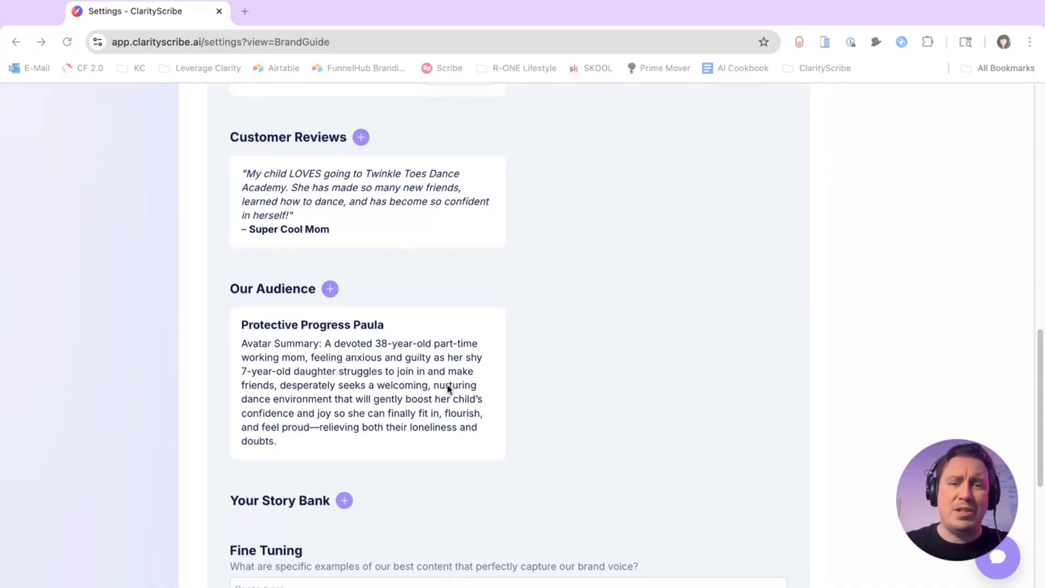
{"action": "scroll", "coordinate": [446, 388], "scroll_direction": "down", "scroll_amount": 2}
{"action": "scroll", "coordinate": [446, 389], "scroll_direction": "up", "scroll_amount": 1}
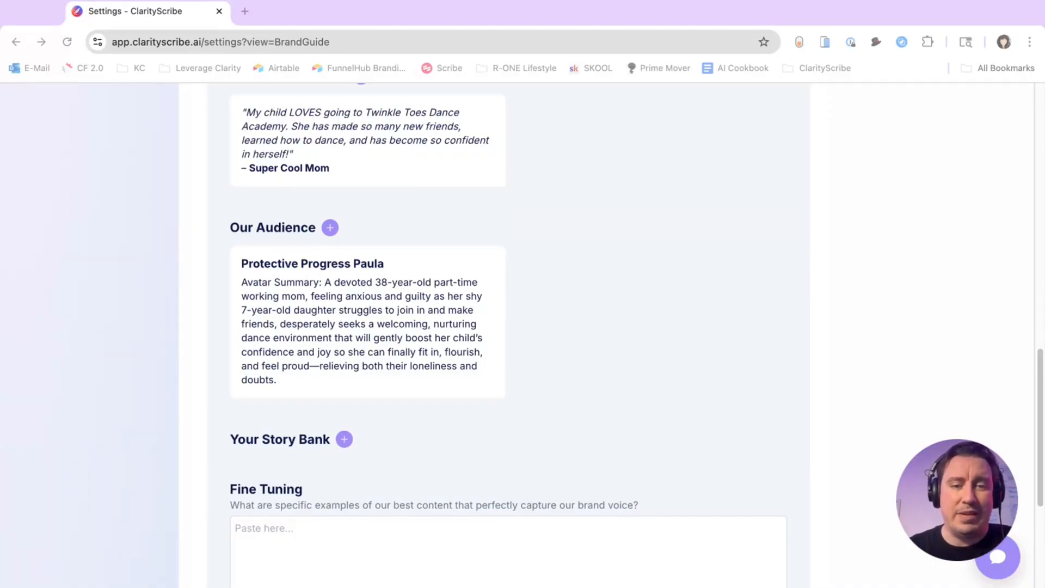
{"action": "scroll", "coordinate": [523, 326], "scroll_direction": "down", "scroll_amount": 3}
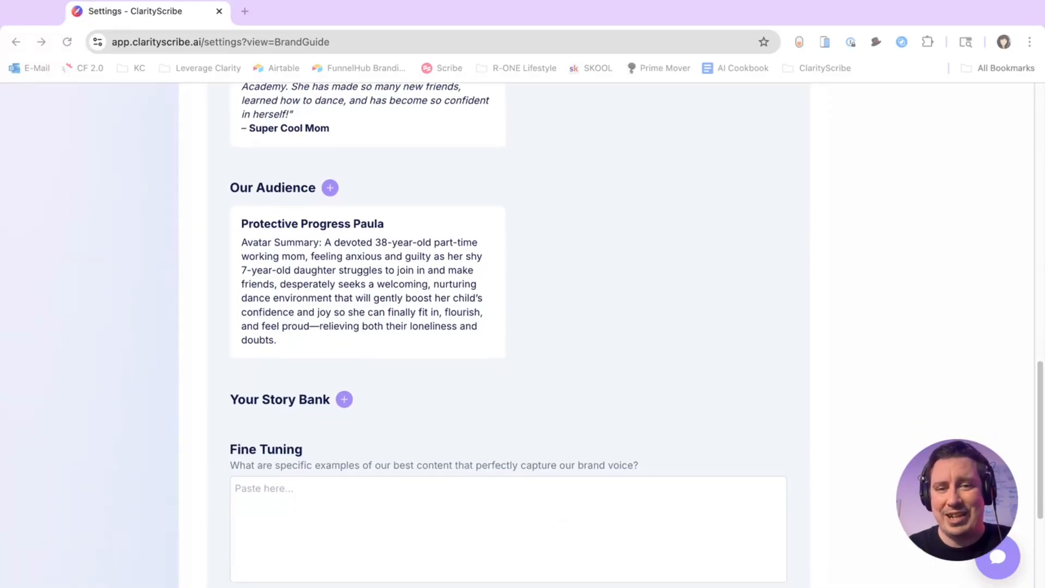
{"action": "scroll", "coordinate": [523, 326], "scroll_direction": "up", "scroll_amount": 5}
{"action": "scroll", "coordinate": [523, 327], "scroll_direction": "up", "scroll_amount": 2}
{"action": "scroll", "coordinate": [522, 327], "scroll_direction": "down", "scroll_amount": 1}
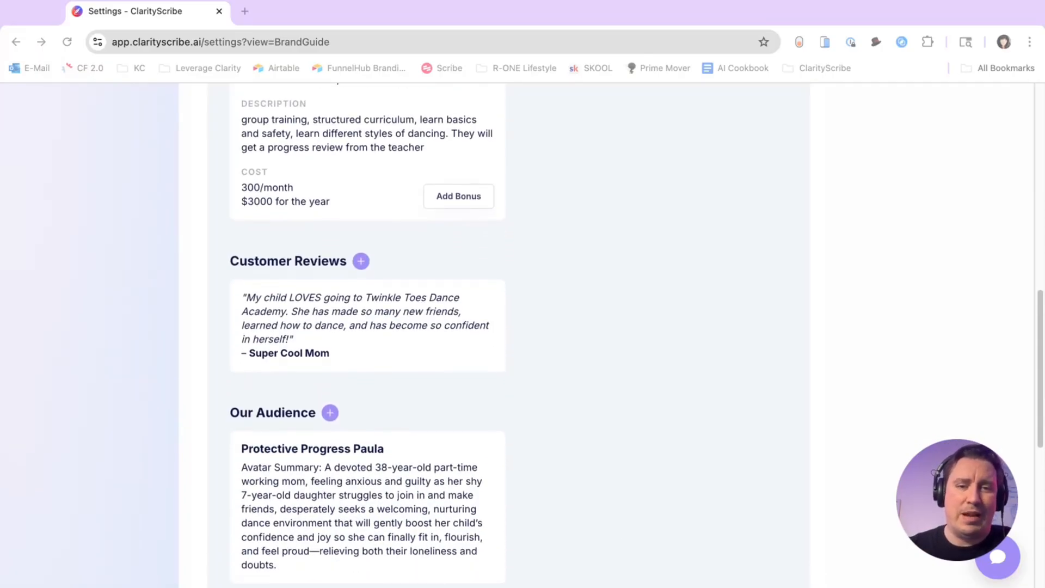
{"action": "scroll", "coordinate": [368, 327], "scroll_direction": "down", "scroll_amount": 3}
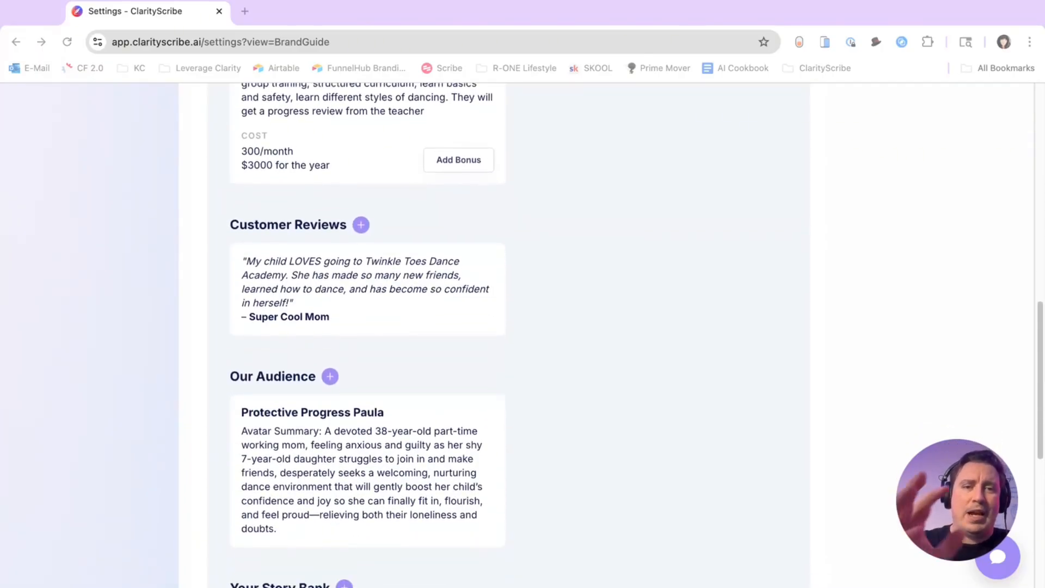
{"action": "scroll", "coordinate": [368, 327], "scroll_direction": "down", "scroll_amount": 4}
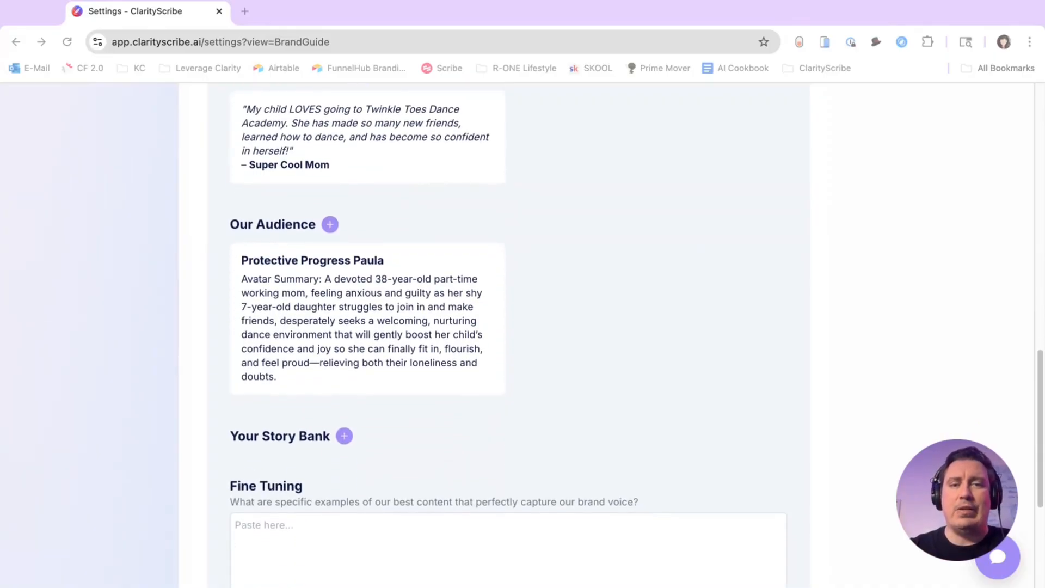
{"action": "scroll", "coordinate": [368, 327], "scroll_direction": "down", "scroll_amount": 1}
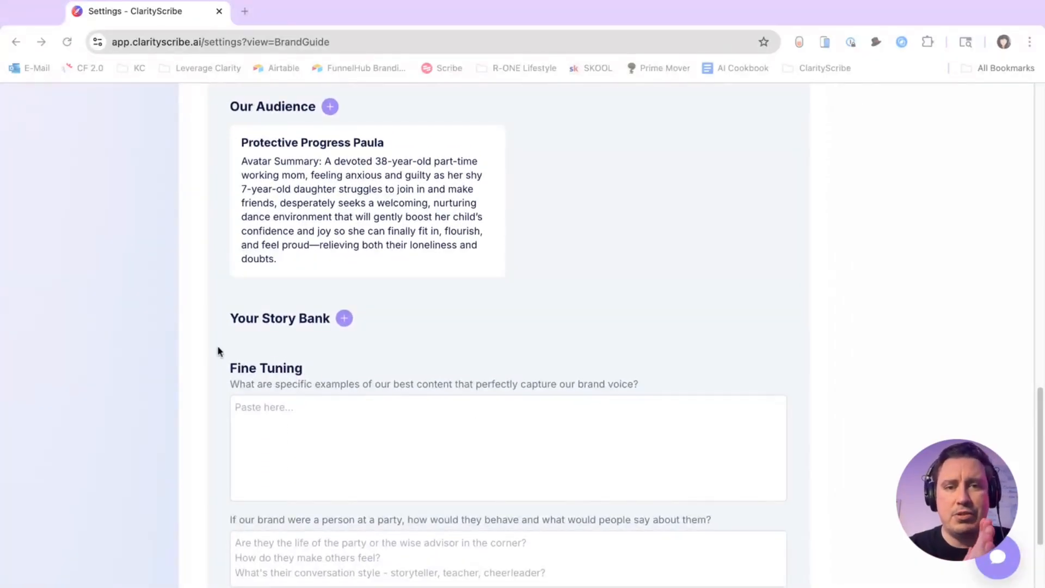
Start a new story in Your Story Bank and replace its suggested question with a different story prompt
{"action": "left_click", "coordinate": [347, 321]}
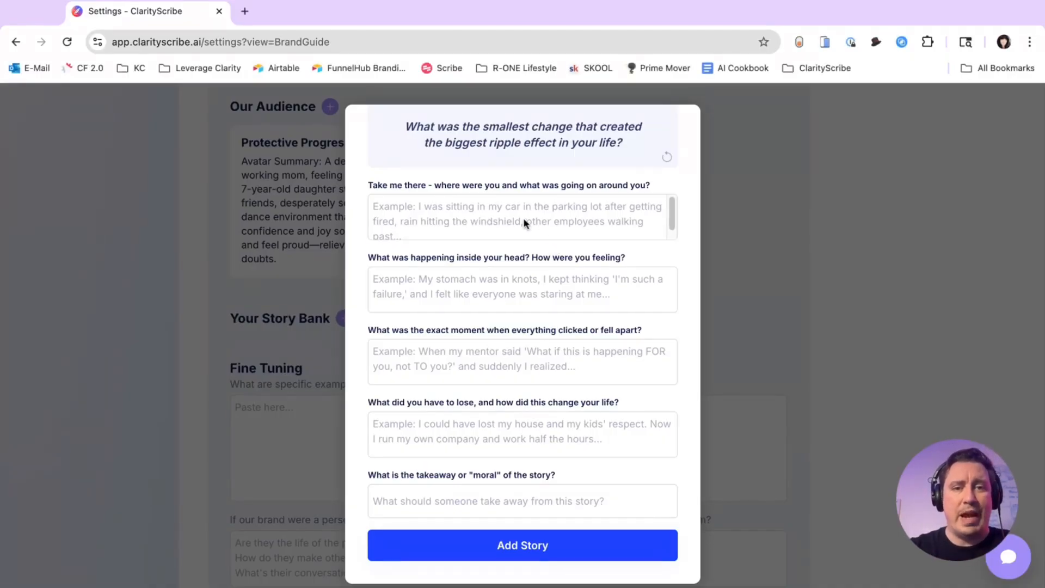
{"action": "left_click", "coordinate": [457, 204]}
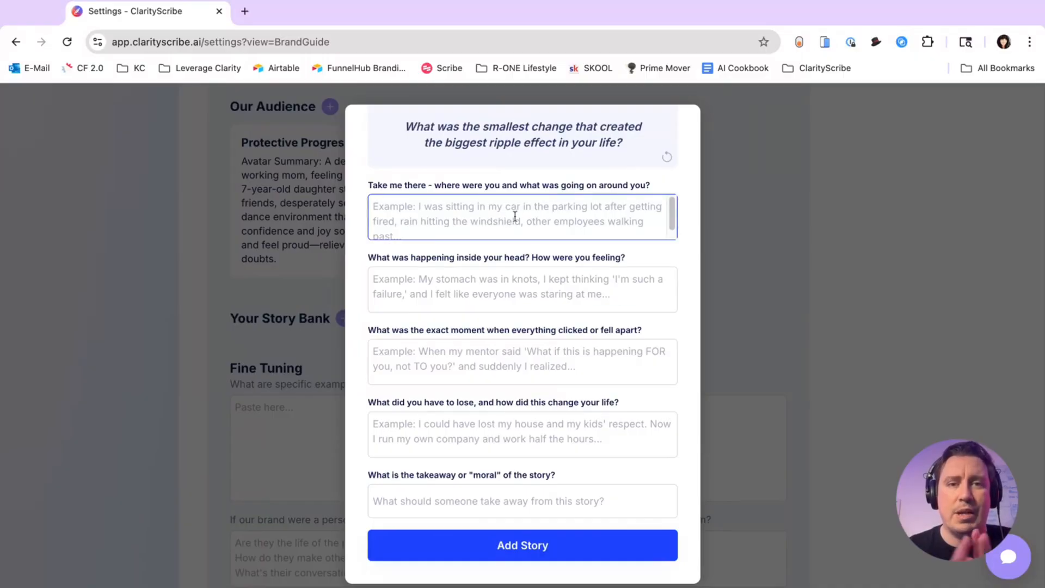
{"action": "left_click", "coordinate": [440, 137]}
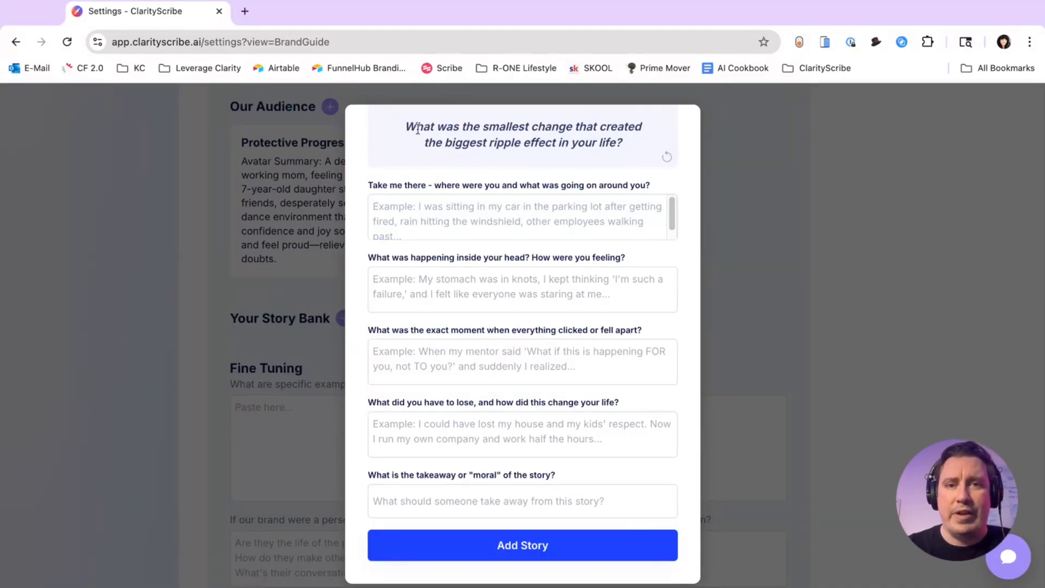
{"action": "left_click_drag", "start_coordinate": [408, 126], "coordinate": [623, 142]}
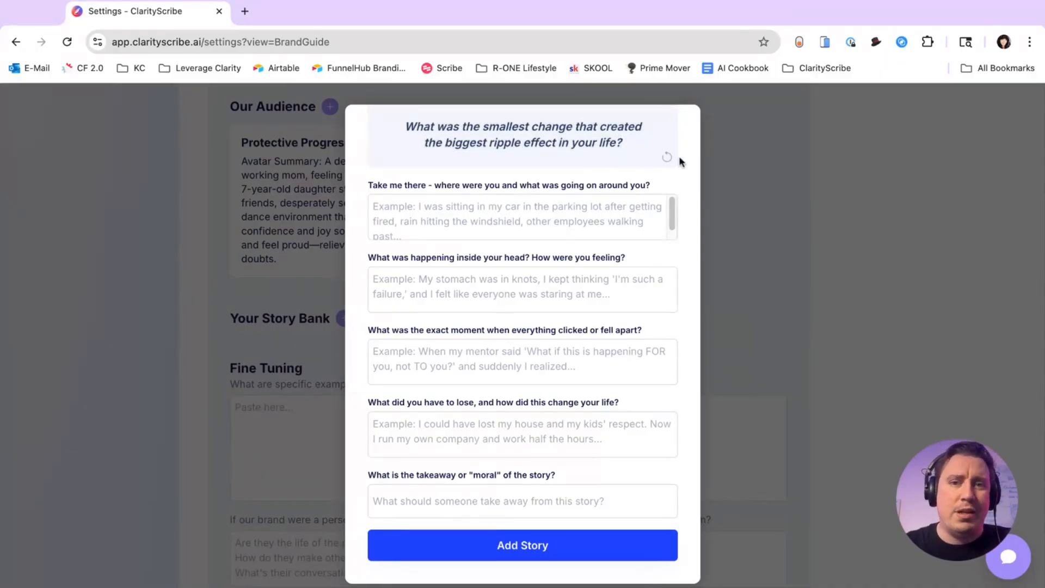
{"action": "left_click", "coordinate": [668, 161]}
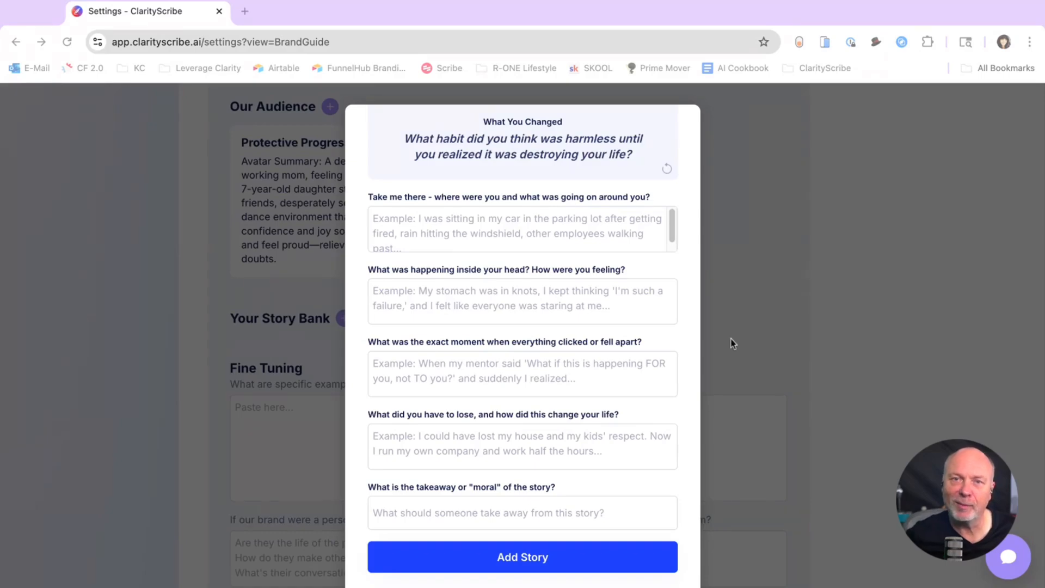
{"action": "left_click", "coordinate": [836, 329]}
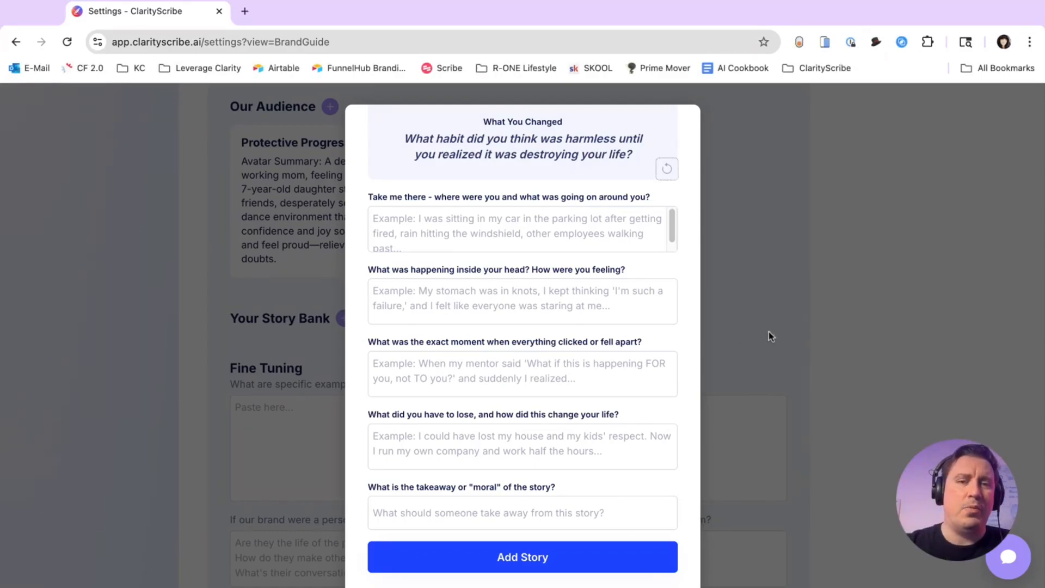
Close the new story form without adding it and examine the Fine Tuning questions about brand voice examples and the brand's party persona
{"action": "left_click", "coordinate": [809, 313]}
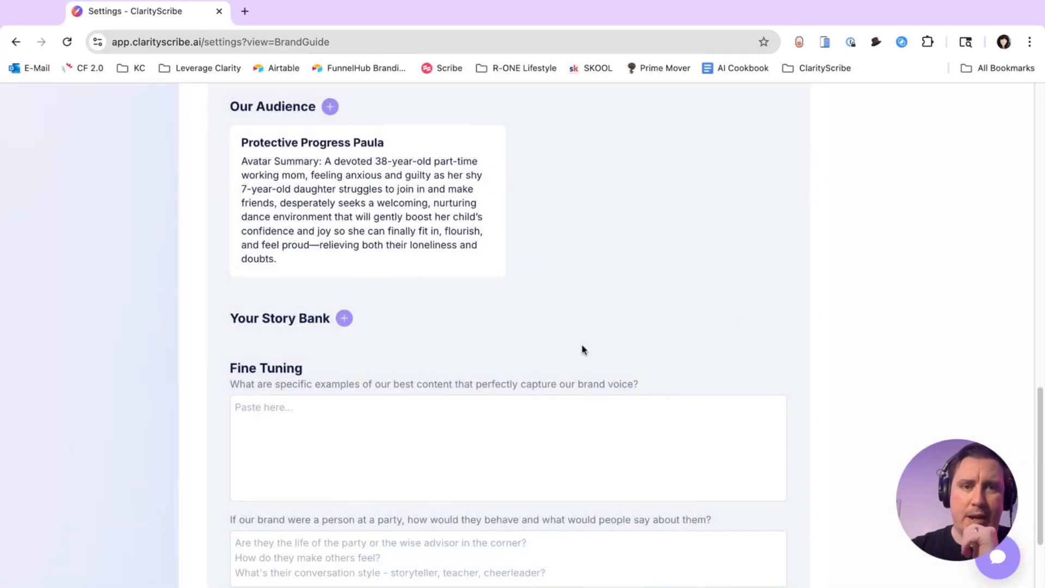
{"action": "scroll", "coordinate": [583, 350], "scroll_direction": "down", "scroll_amount": 1}
{"action": "scroll", "coordinate": [583, 348], "scroll_direction": "down", "scroll_amount": 2}
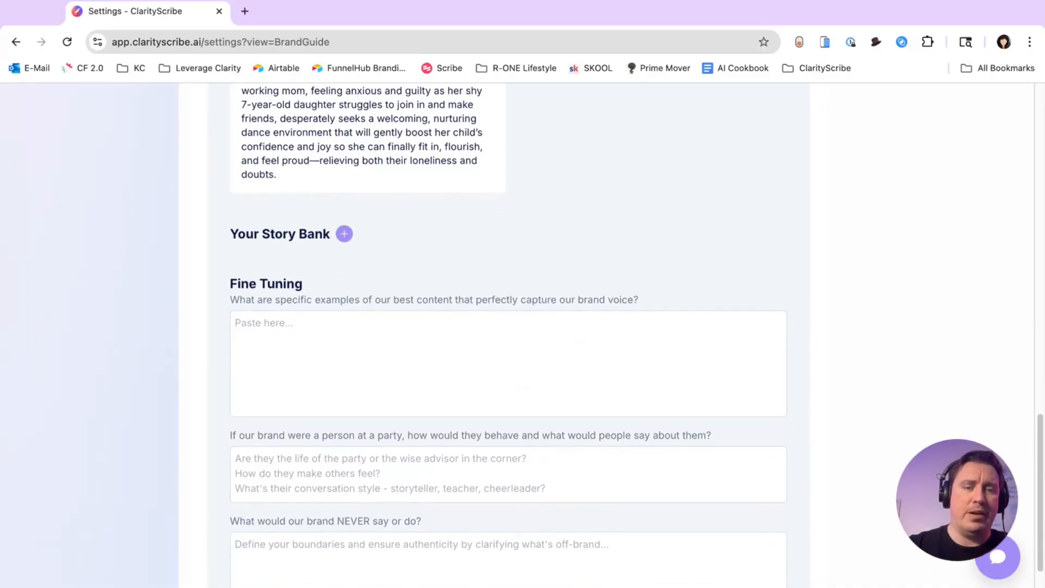
{"action": "left_click", "coordinate": [581, 349]}
{"action": "scroll", "coordinate": [581, 348], "scroll_direction": "down", "scroll_amount": 2}
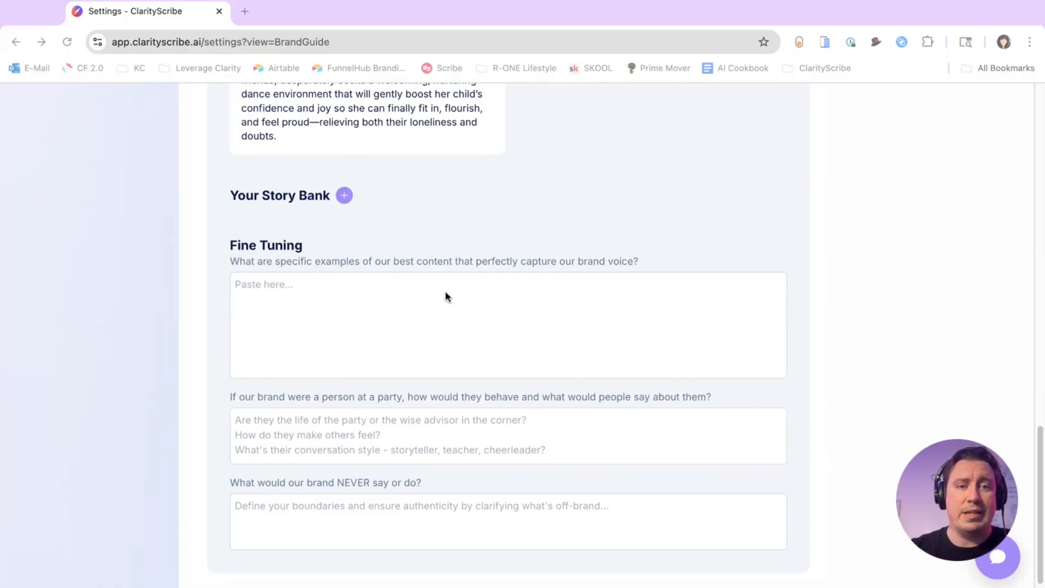
{"action": "scroll", "coordinate": [432, 303], "scroll_direction": "down", "scroll_amount": 1}
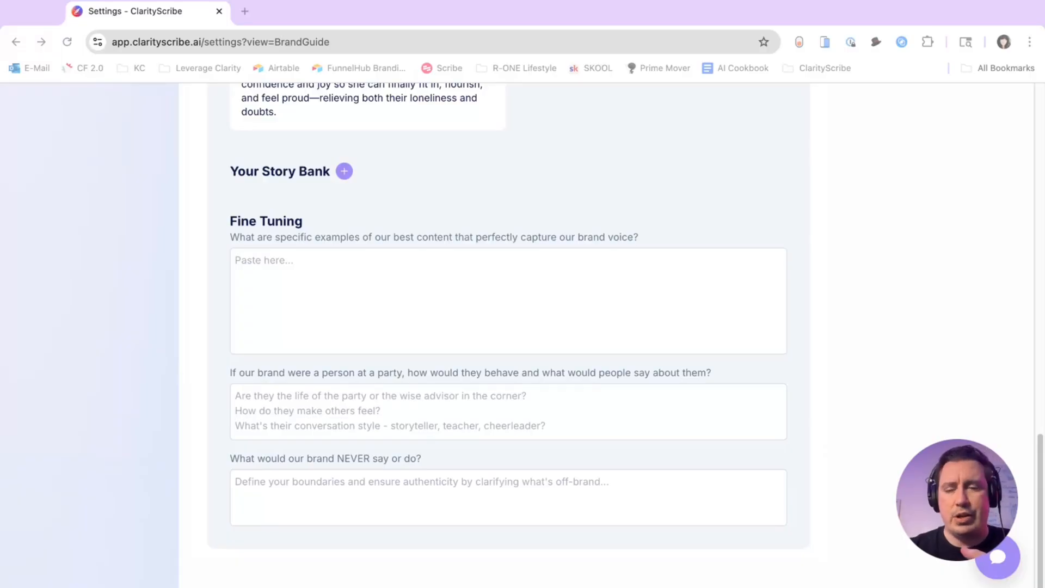
{"action": "left_click", "coordinate": [436, 271]}
{"action": "left_click", "coordinate": [423, 267]}
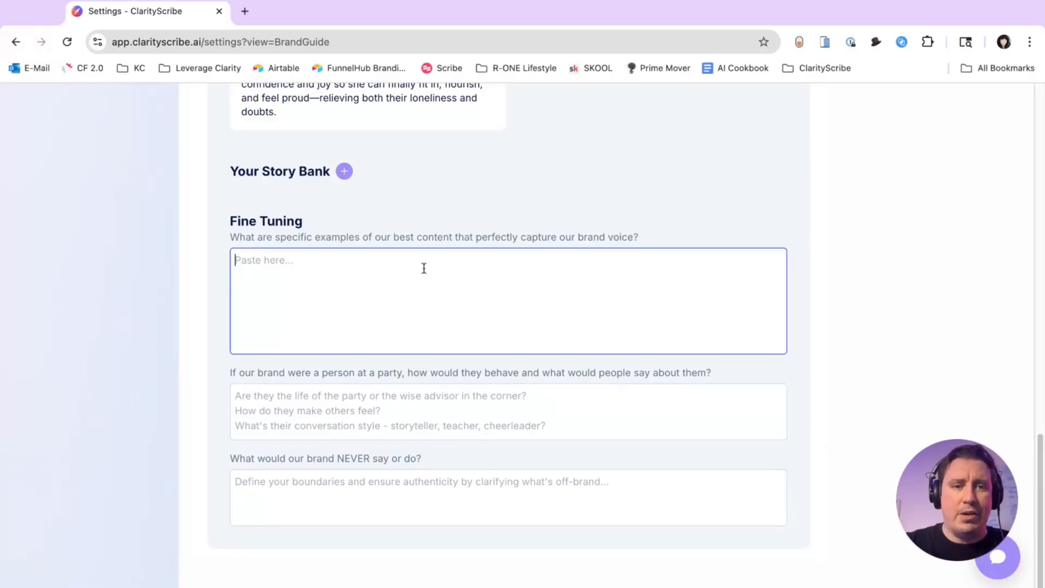
{"action": "left_click", "coordinate": [633, 237]}
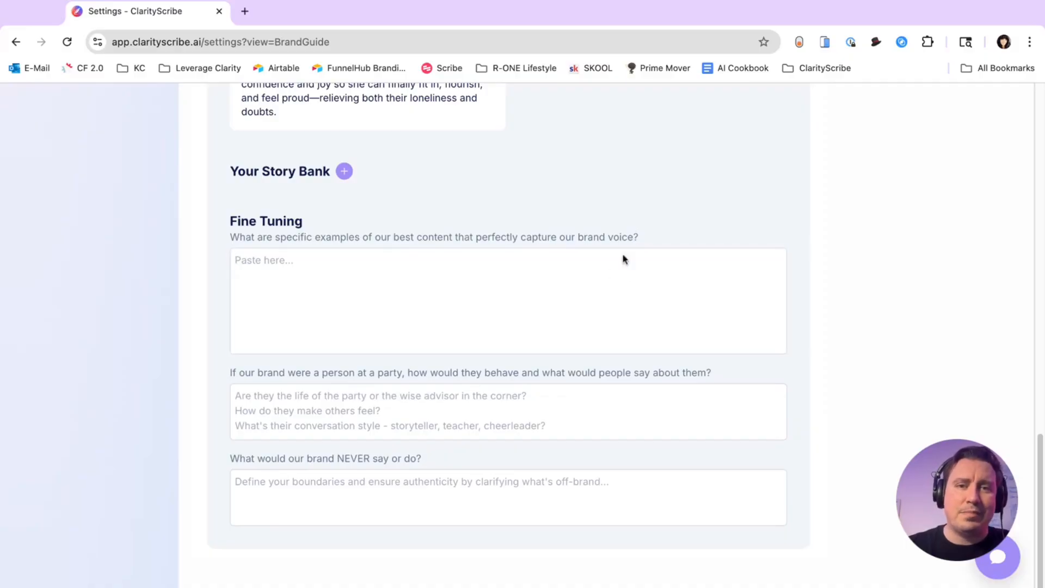
{"action": "left_click", "coordinate": [606, 274]}
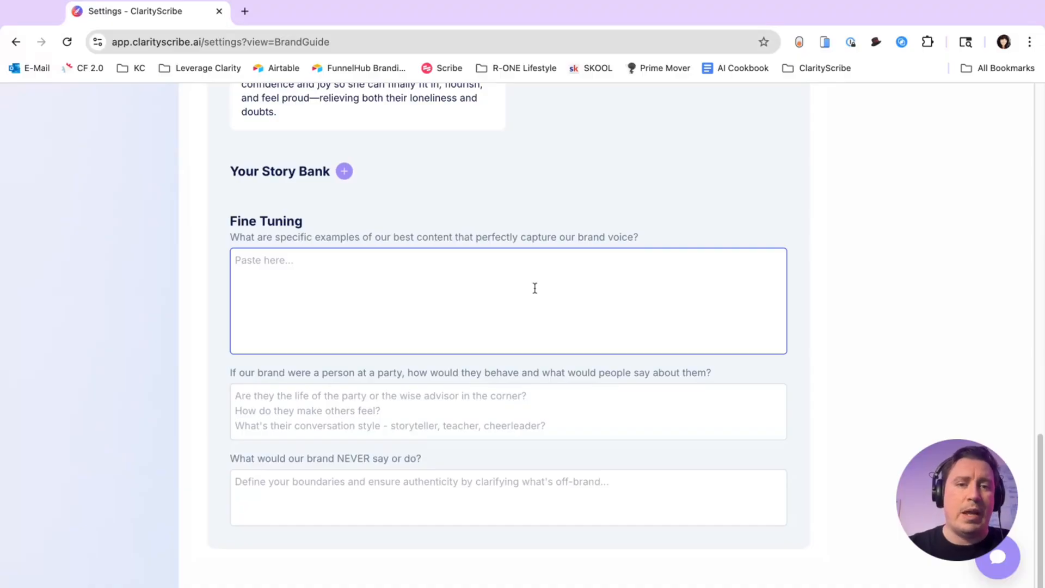
{"action": "left_click", "coordinate": [352, 376]}
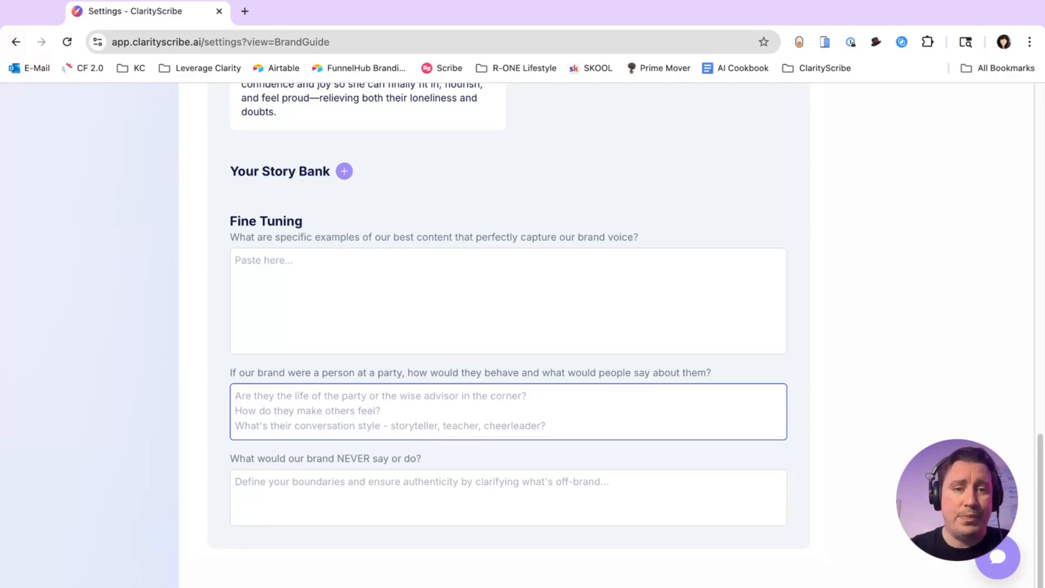
Answer what the brand would NEVER say or do with "don't use language that sounds angry."
{"action": "left_click", "coordinate": [516, 513]}
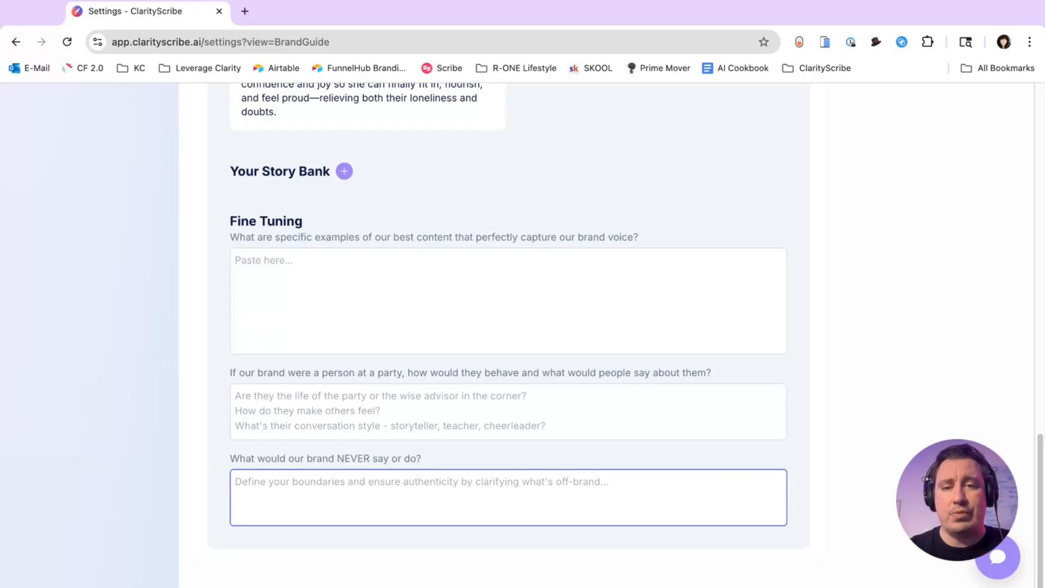
{"action": "type", "text": "don'"}
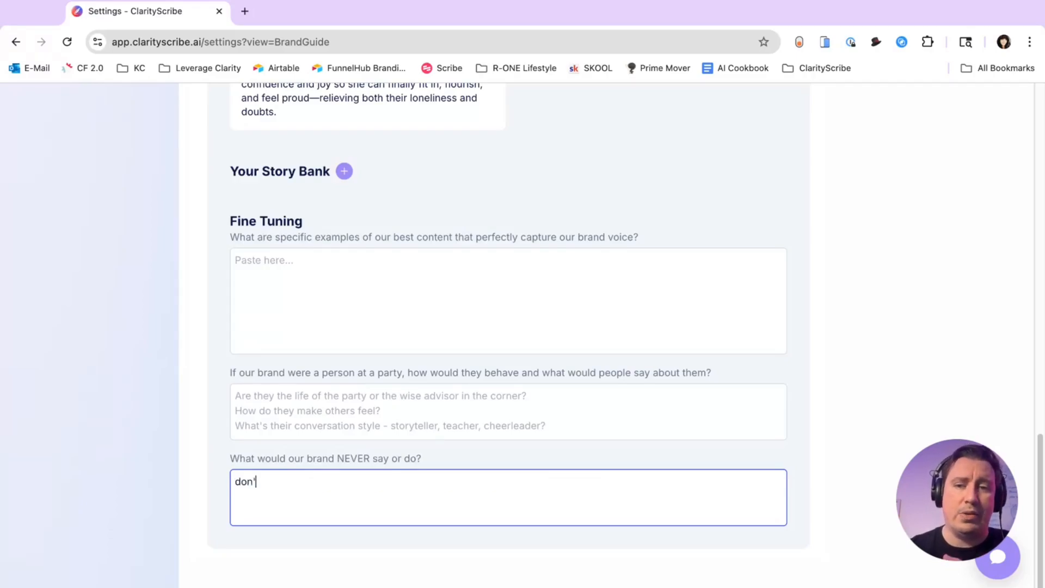
{"action": "type", "text": "t use lan"}
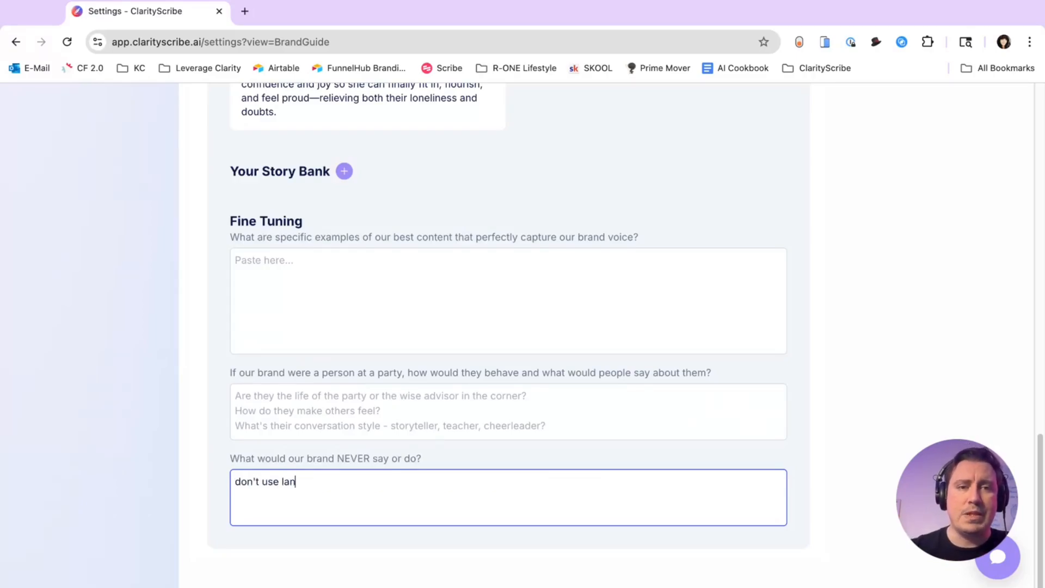
{"action": "type", "text": "guage that sounds "}
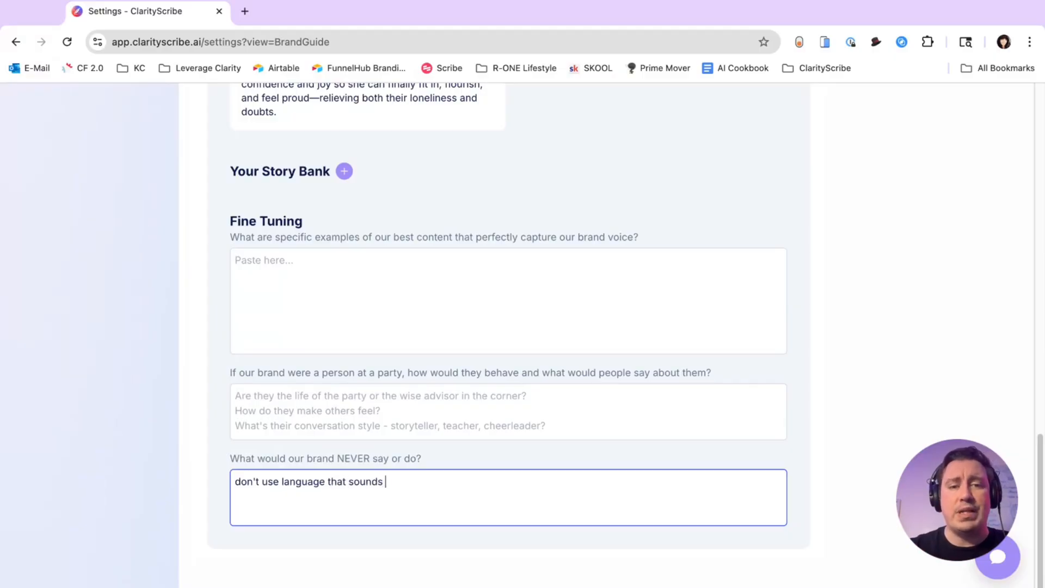
{"action": "type", "text": "angry."}
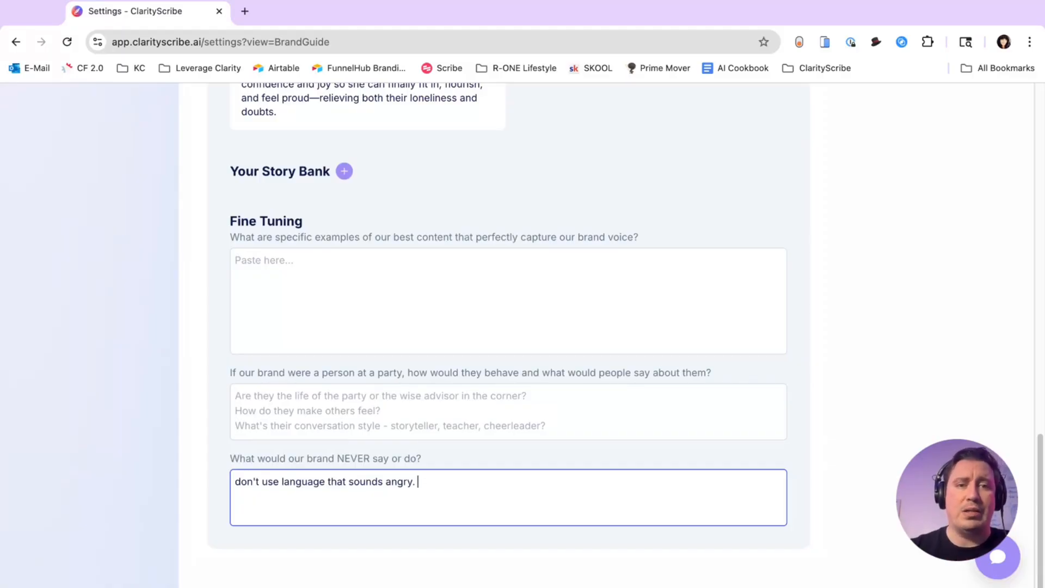
{"action": "left_click", "coordinate": [558, 427]}
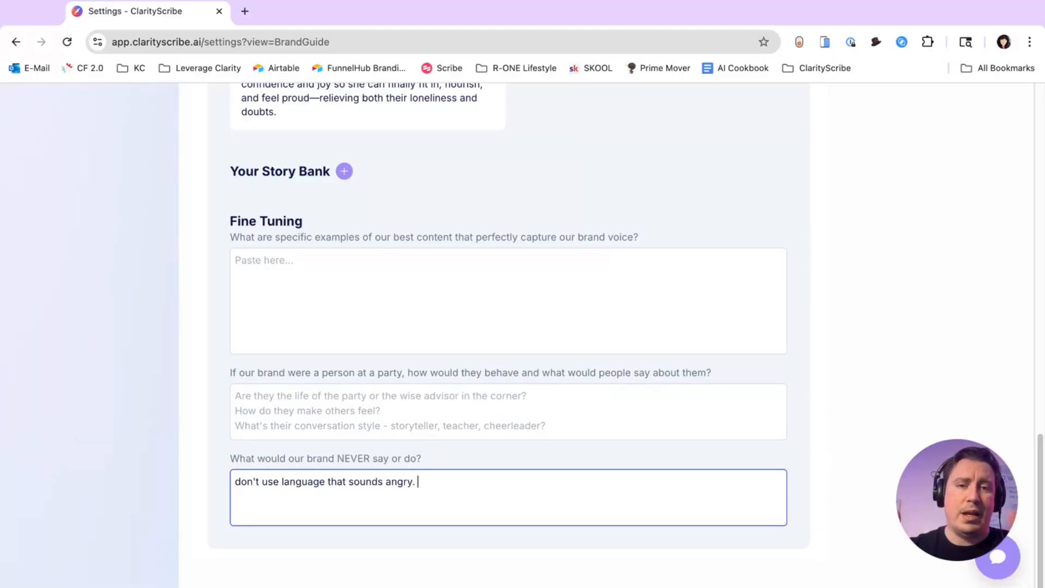
Review the brand guide from Fine Tuning back up through the audience, reviews and offer to the Core Thesis
{"action": "scroll", "coordinate": [789, 469], "scroll_direction": "up", "scroll_amount": 1}
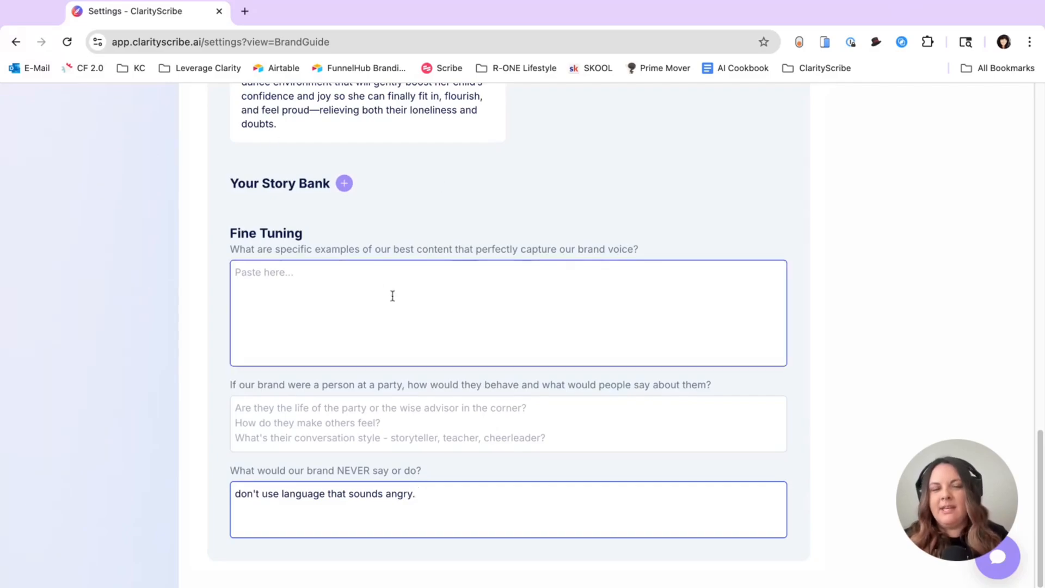
{"action": "scroll", "coordinate": [472, 300], "scroll_direction": "up", "scroll_amount": 3}
{"action": "scroll", "coordinate": [390, 248], "scroll_direction": "up", "scroll_amount": 1}
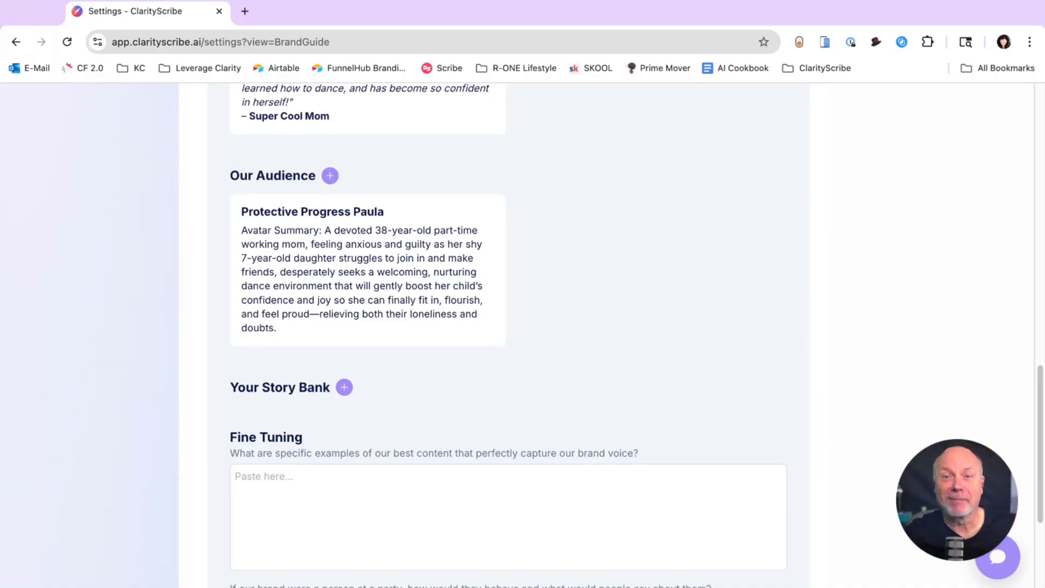
{"action": "scroll", "coordinate": [508, 335], "scroll_direction": "up", "scroll_amount": 1}
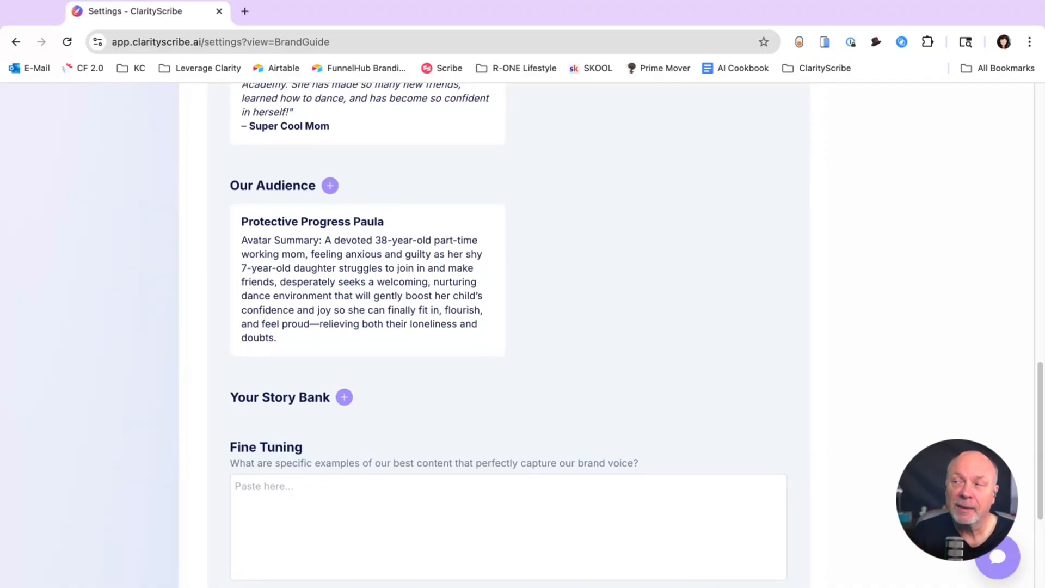
{"action": "scroll", "coordinate": [508, 334], "scroll_direction": "up", "scroll_amount": 10}
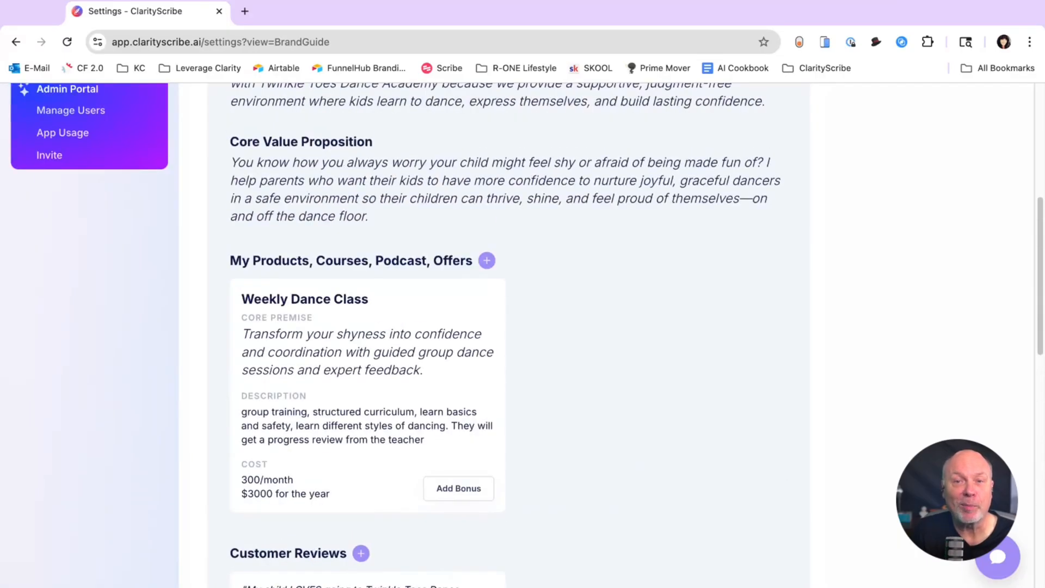
{"action": "scroll", "coordinate": [507, 335], "scroll_direction": "up", "scroll_amount": 5}
{"action": "scroll", "coordinate": [508, 334], "scroll_direction": "up", "scroll_amount": 2}
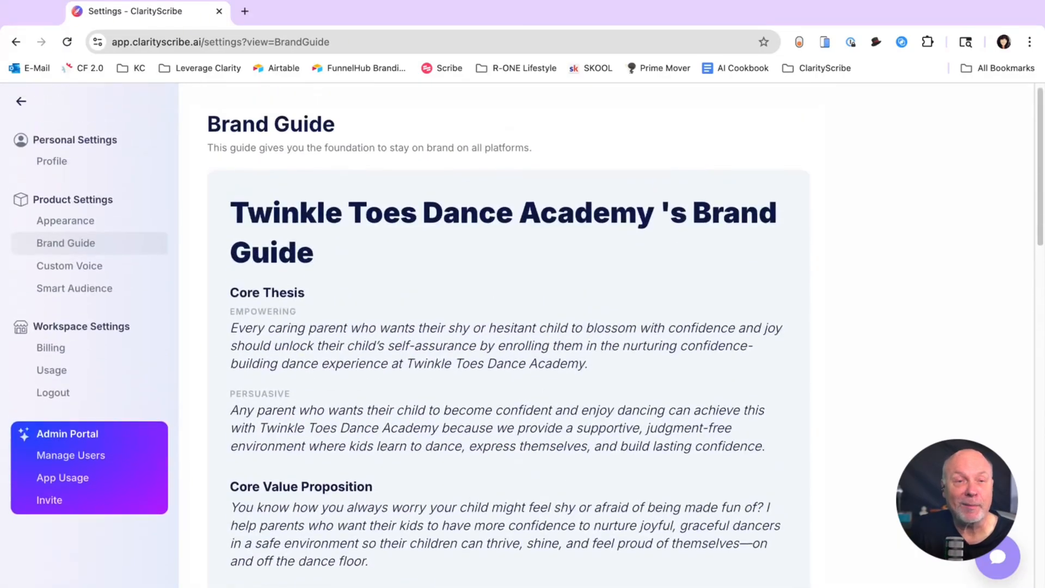
{"action": "scroll", "coordinate": [508, 334], "scroll_direction": "down", "scroll_amount": 1}
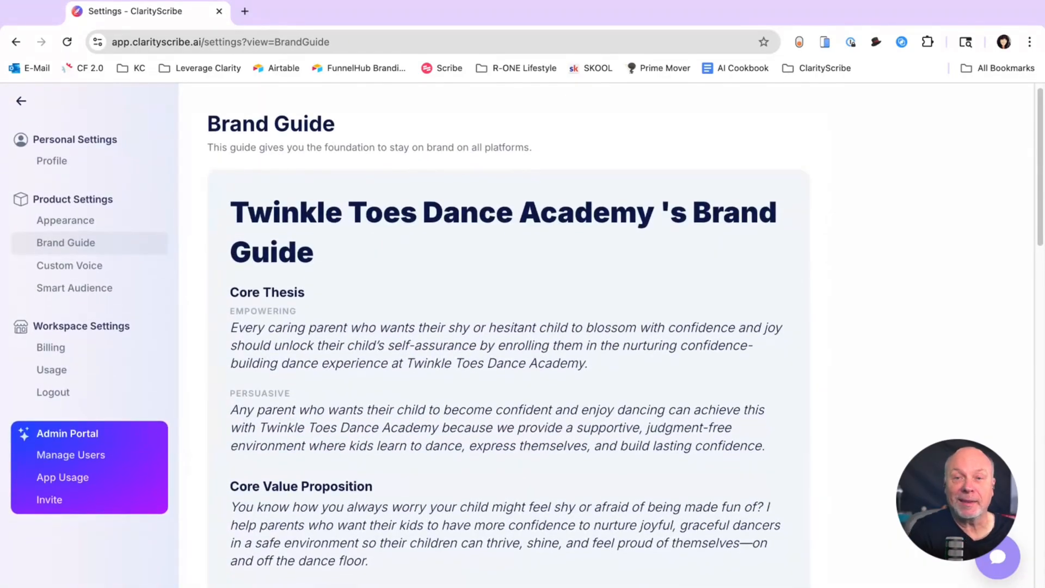
{"action": "scroll", "coordinate": [508, 335], "scroll_direction": "up", "scroll_amount": 1}
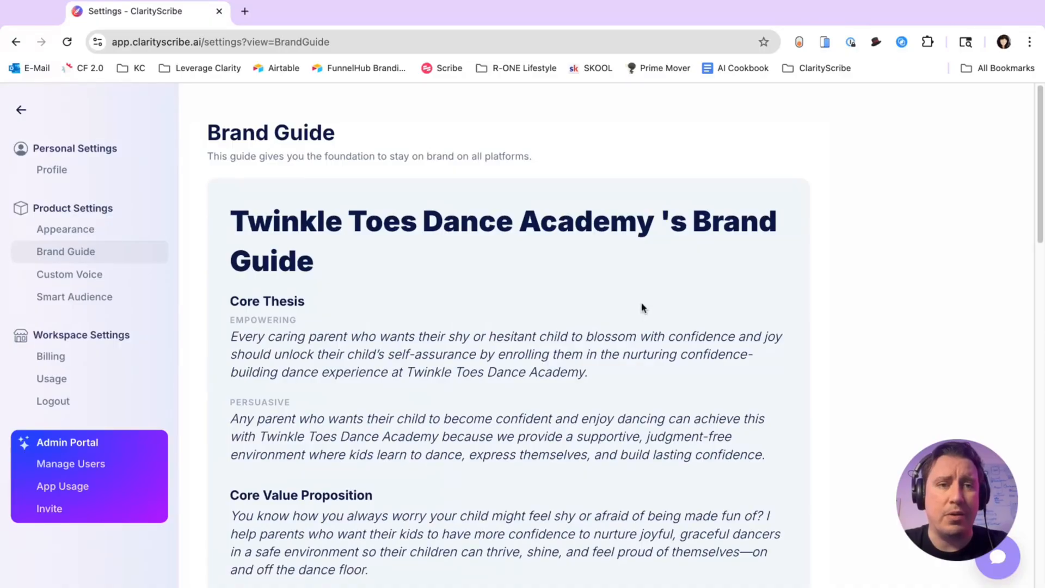
Leave the settings and create a new project named "Twinkle Toes Dance Academy"
{"action": "left_click", "coordinate": [20, 112]}
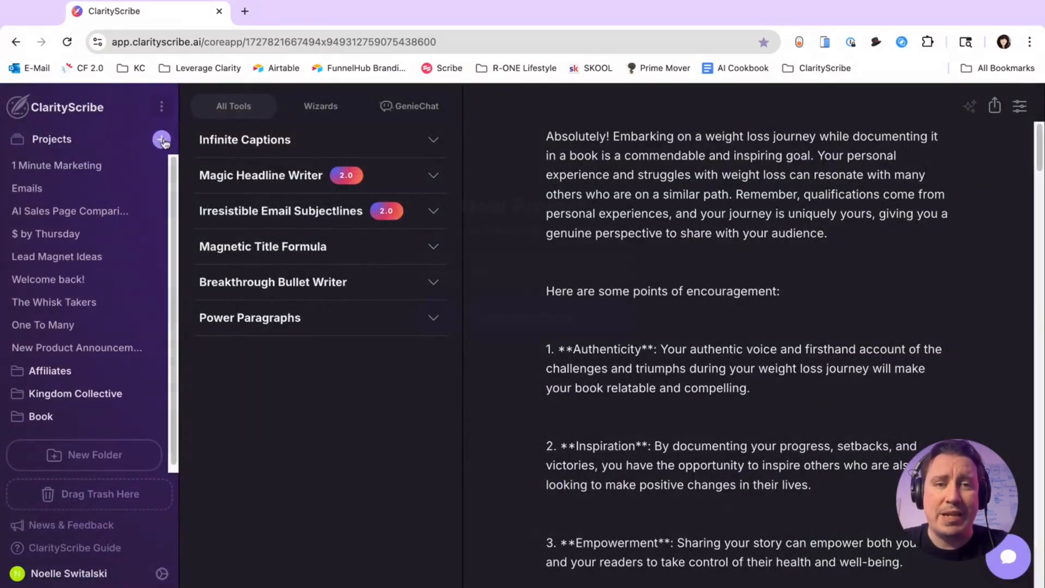
{"action": "left_click", "coordinate": [162, 140]}
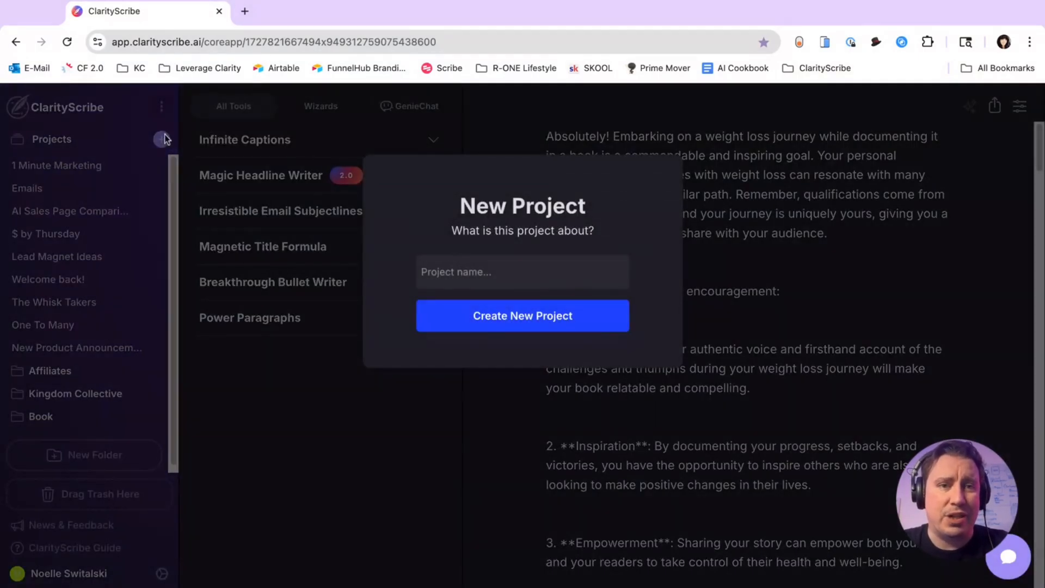
{"action": "left_click", "coordinate": [500, 271]}
{"action": "type", "text": "Twinle"}
{"action": "key", "text": "BackSpace"}
{"action": "key", "text": "BackSpace"}
{"action": "key", "text": "BackSpace"}
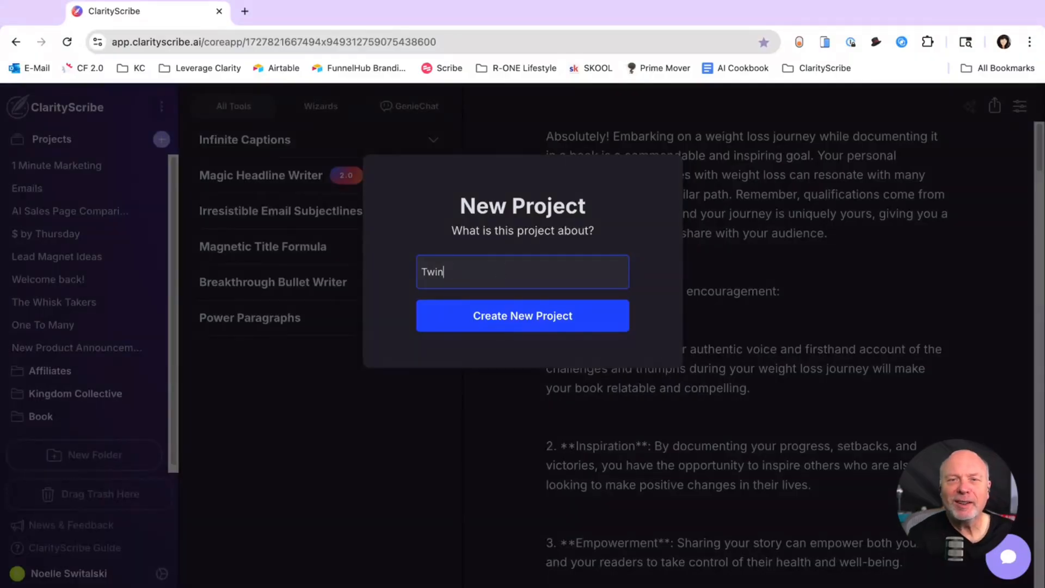
{"action": "type", "text": "kle Toes"}
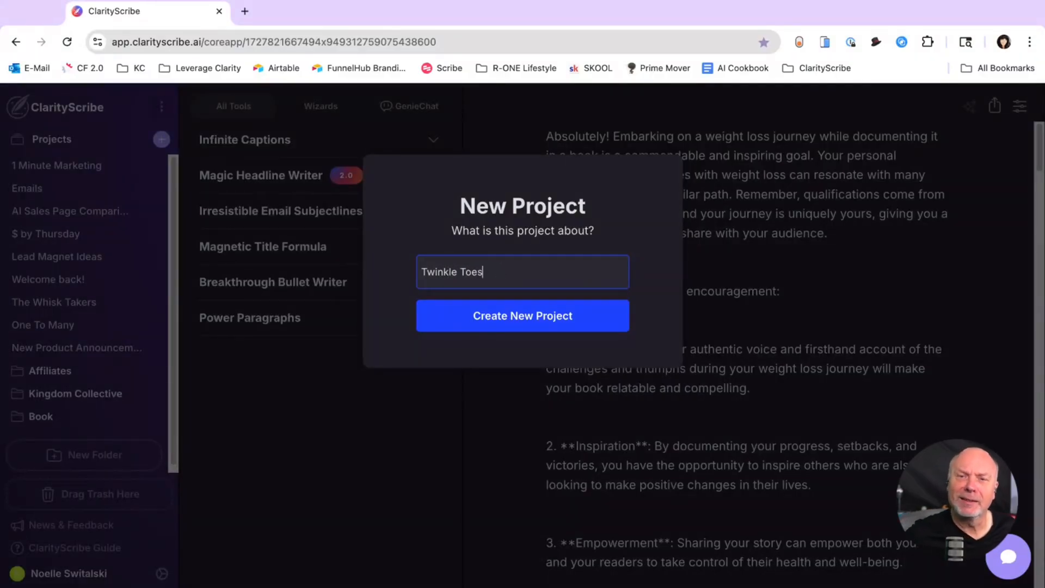
{"action": "type", "text": " DAnce"}
{"action": "key", "text": "BackSpace"}
{"action": "key", "text": "BackSpace"}
{"action": "key", "text": "BackSpace"}
{"action": "key", "text": "BackSpace"}
{"action": "key", "text": "BackSpace"}
{"action": "type", "text": "a"}
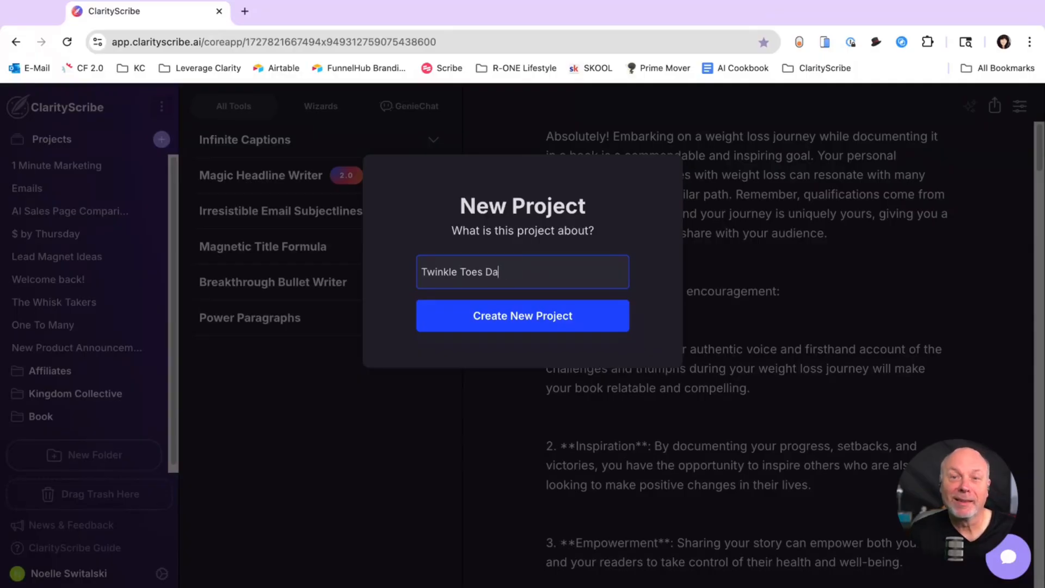
{"action": "type", "text": "nce Academy"}
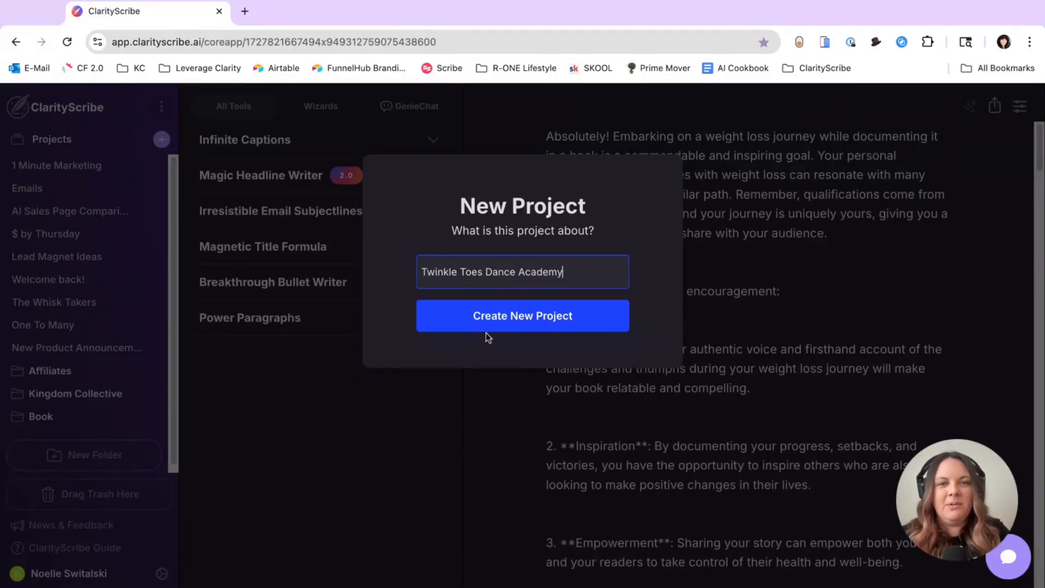
{"action": "left_click", "coordinate": [513, 321]}
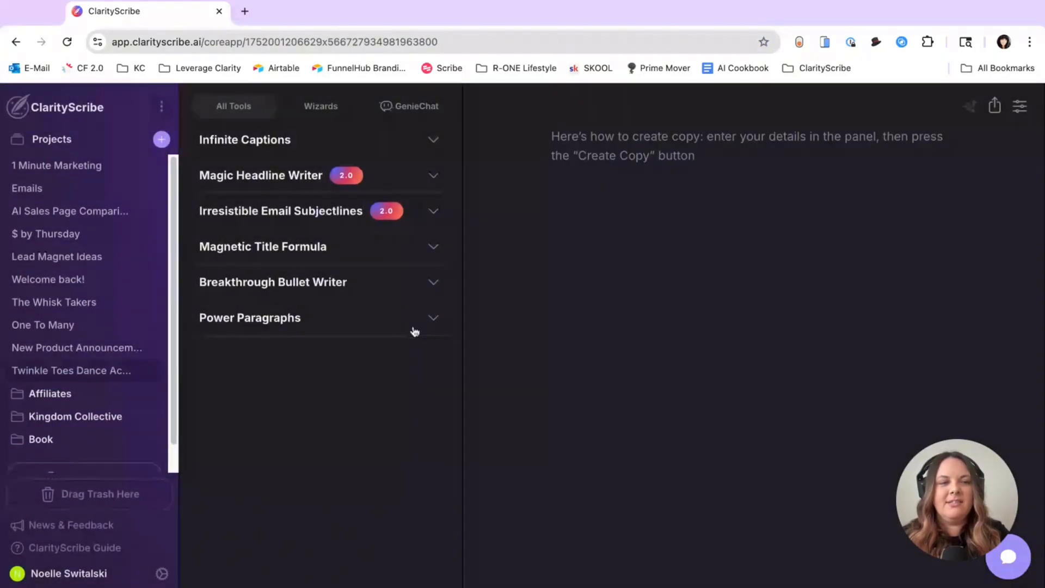
Ask GenieChat in the new project "how much do you know about my business?"
{"action": "left_click", "coordinate": [416, 107]}
{"action": "left_click", "coordinate": [247, 570]}
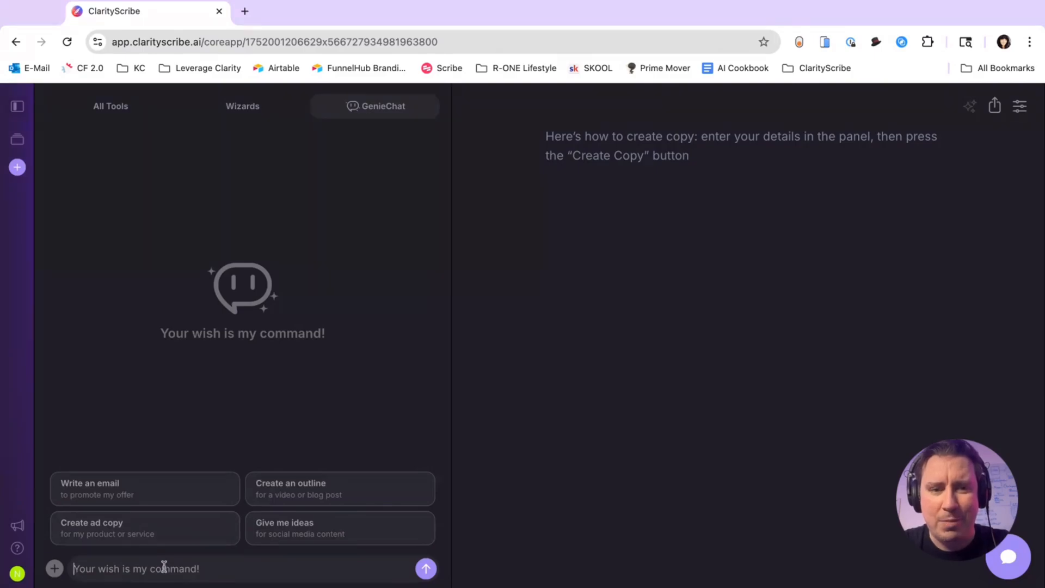
{"action": "type", "text": "how much do"}
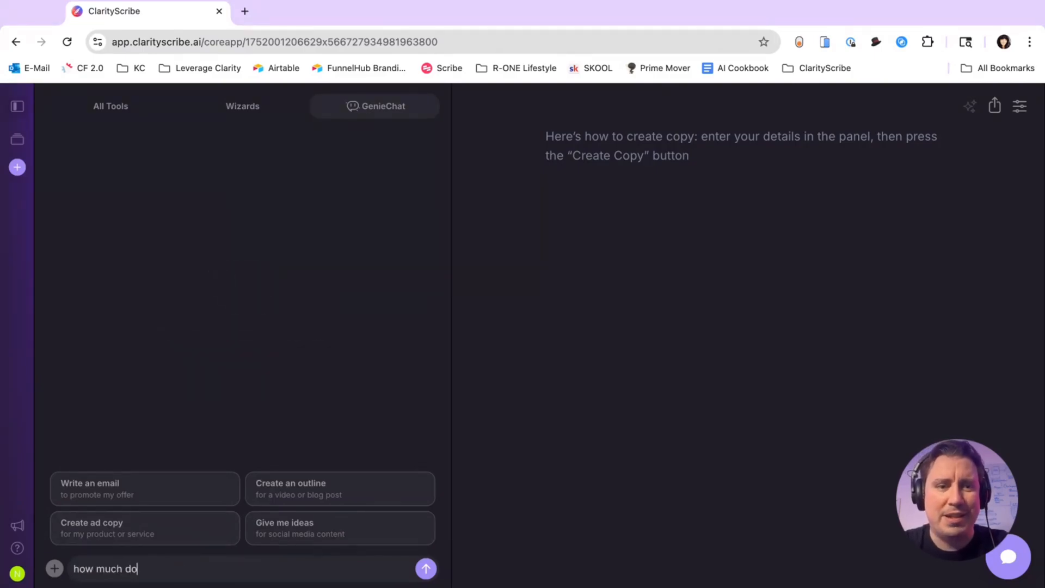
{"action": "type", "text": " you know about my"}
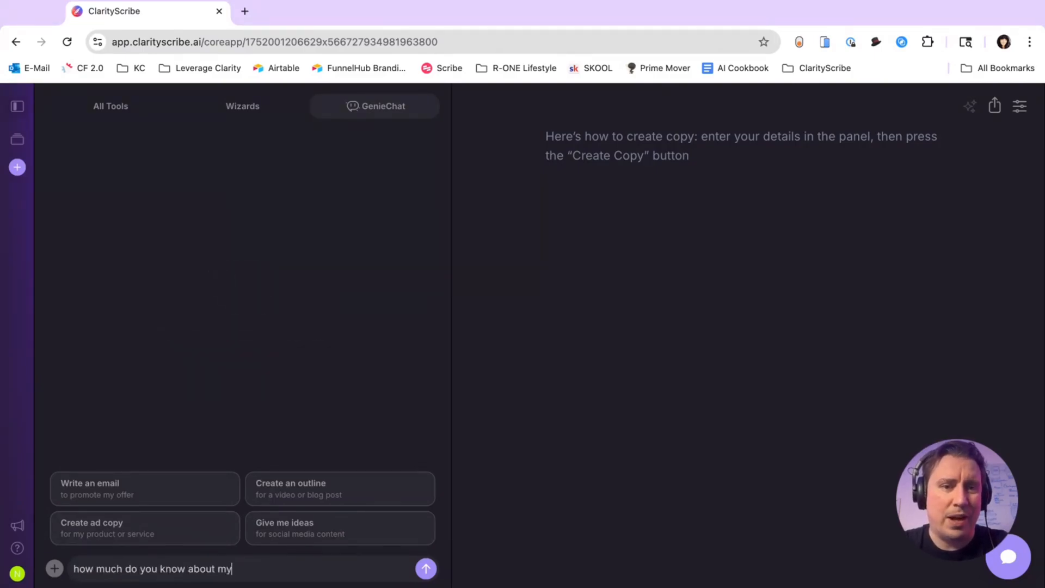
{"action": "type", "text": " business?"}
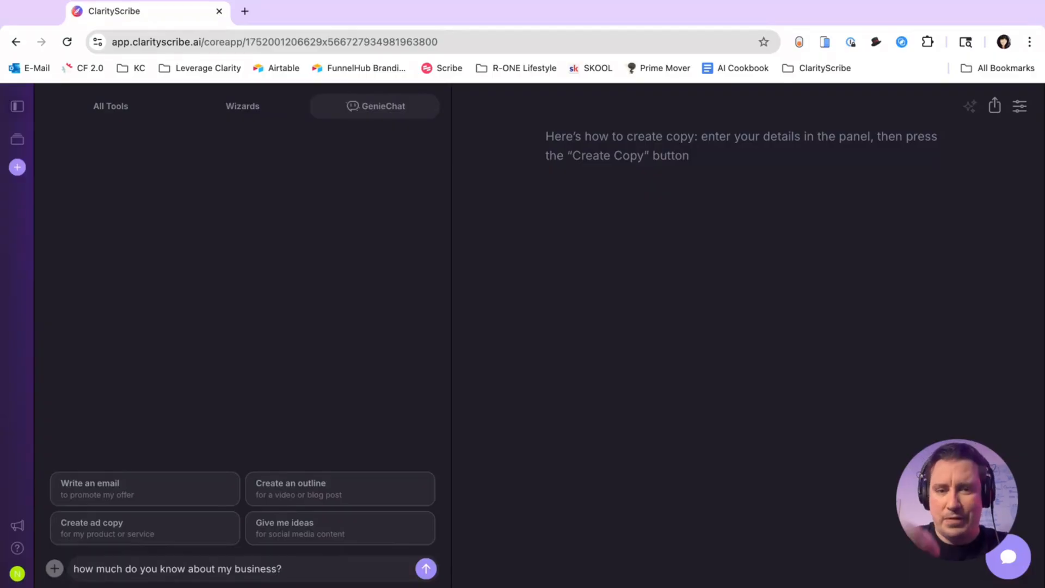
{"action": "left_click", "coordinate": [425, 572]}
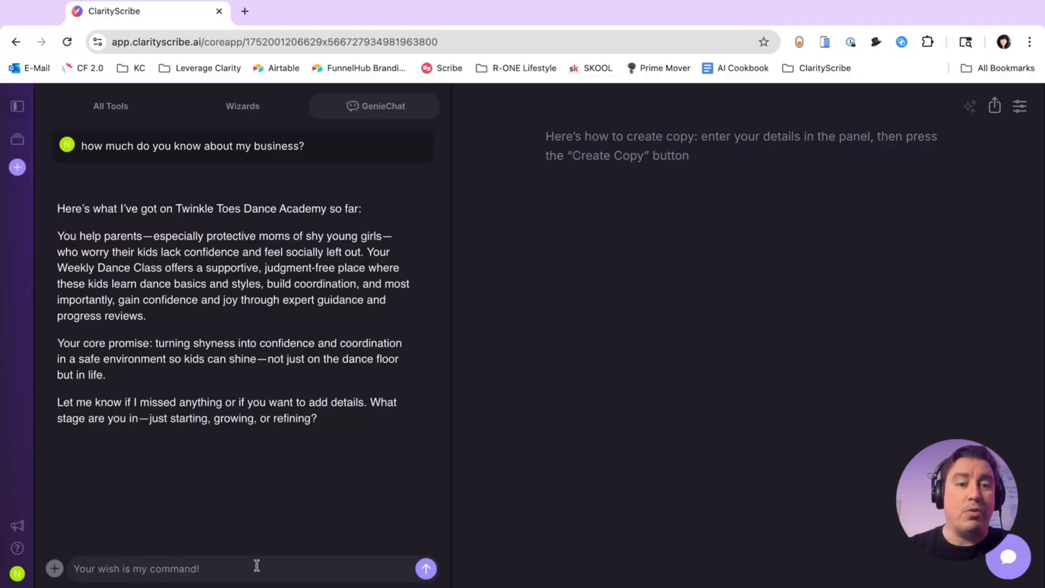
Reply "growing" to GenieChat's question about which stage the business is in
{"action": "type", "text": "growing"}
{"action": "left_click", "coordinate": [427, 569]}
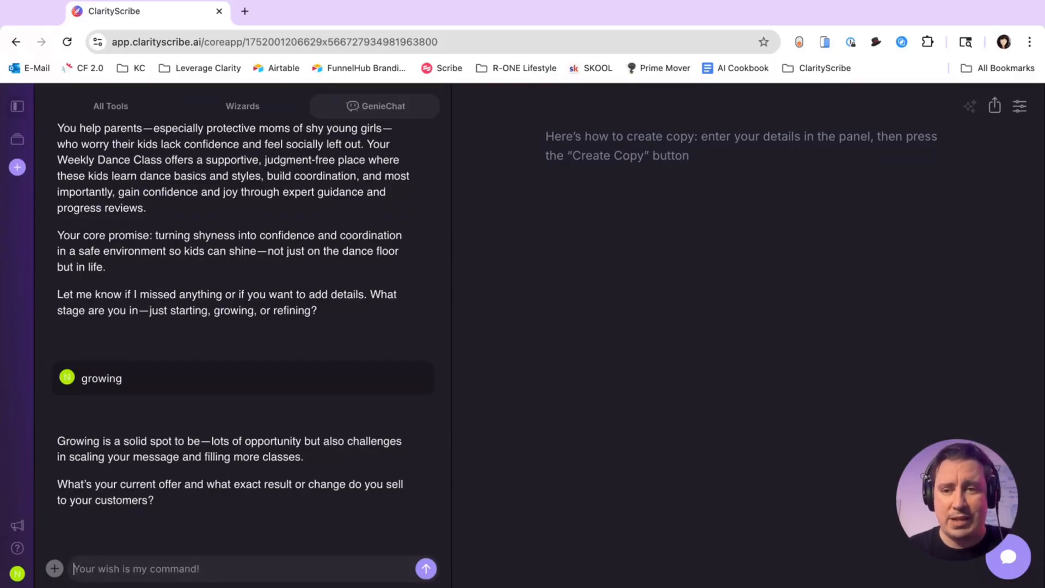
{"action": "type", "text": "I need"}
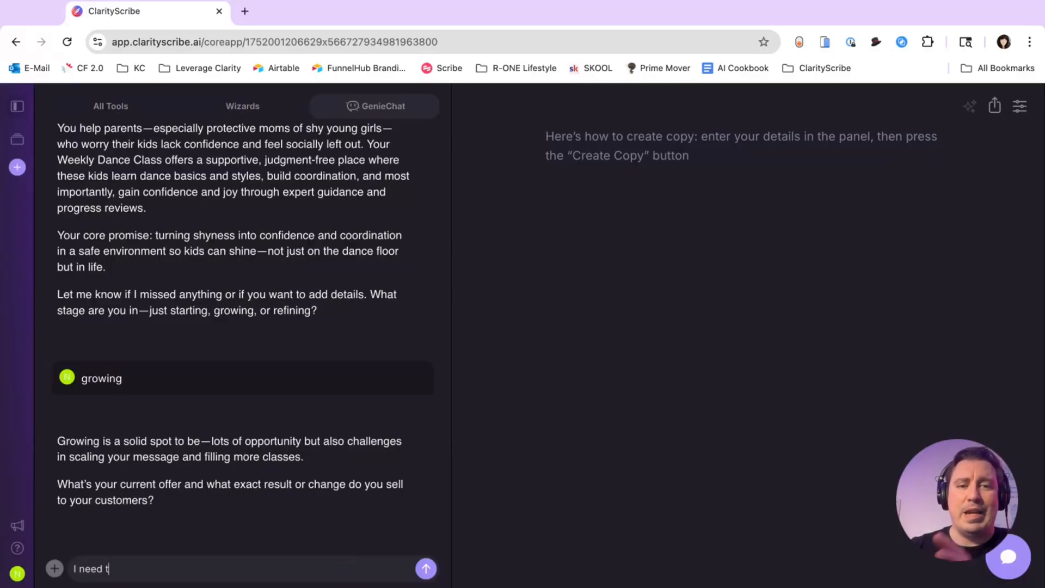
{"action": "type", "text": "to"}
{"action": "key", "text": "BackSpace"}
{"action": "key", "text": "BackSpace"}
{"action": "key", "text": "BackSpace"}
{"action": "key", "text": "BackSpace"}
{"action": "key", "text": "BackSpace"}
{"action": "key", "text": "BackSpace"}
{"action": "key", "text": "BackSpace"}
{"action": "key", "text": "BackSpace"}
{"action": "key", "text": "BackSpace"}
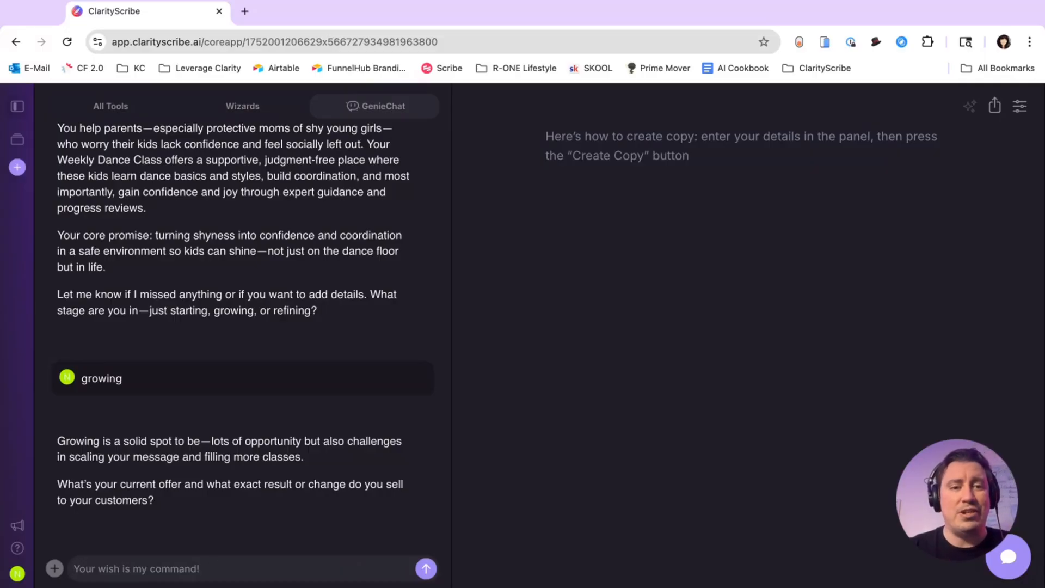
{"action": "mouse_move", "coordinate": [115, 500]}
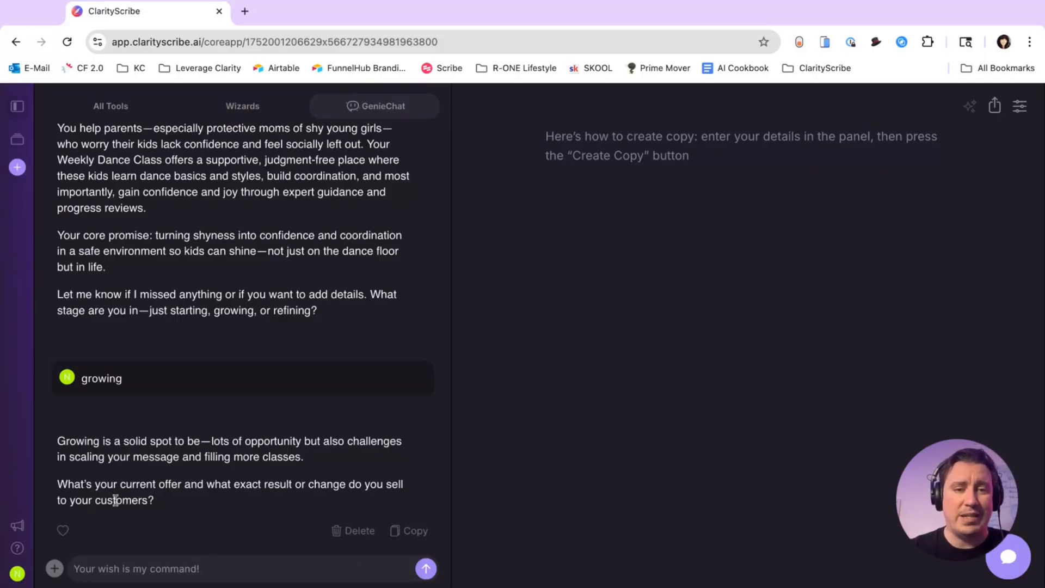
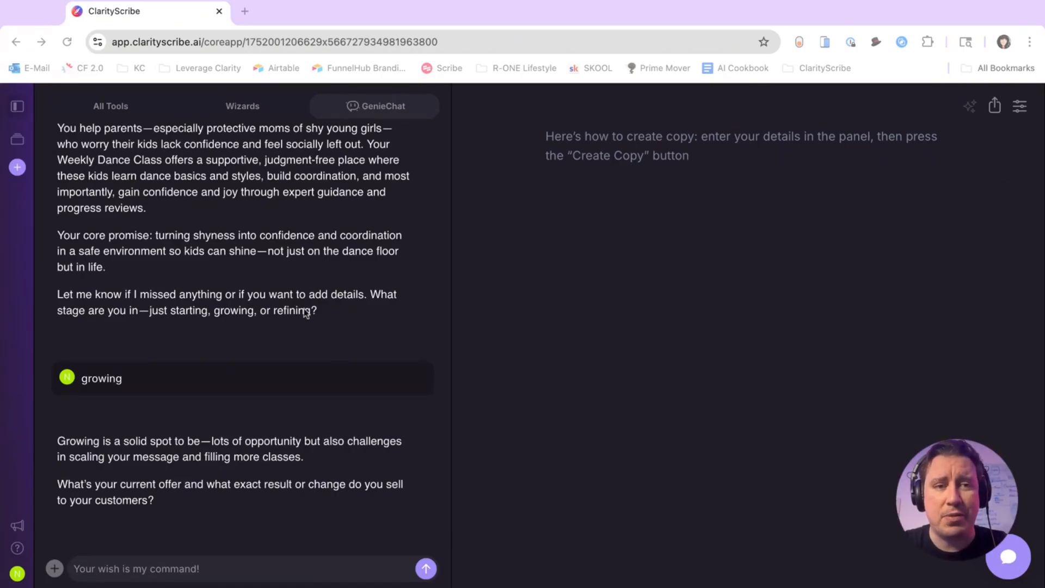
Open the clarityscribe.ai home page in a new browser tab and view its opening section
{"action": "left_click", "coordinate": [242, 13]}
{"action": "type", "text": "clar"}
{"action": "key", "text": "Return"}
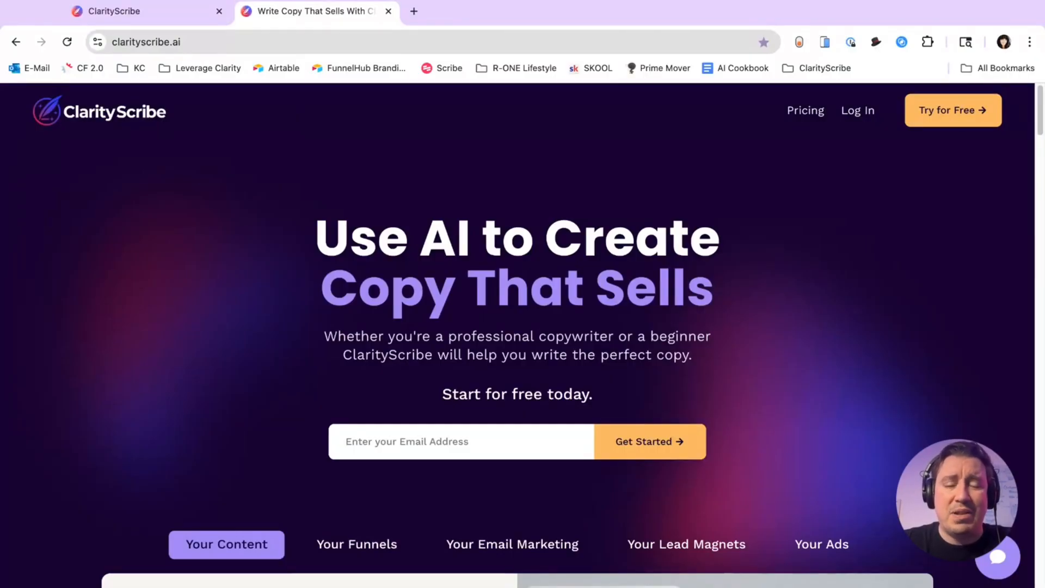
{"action": "scroll", "coordinate": [517, 334], "scroll_direction": "down", "scroll_amount": 1}
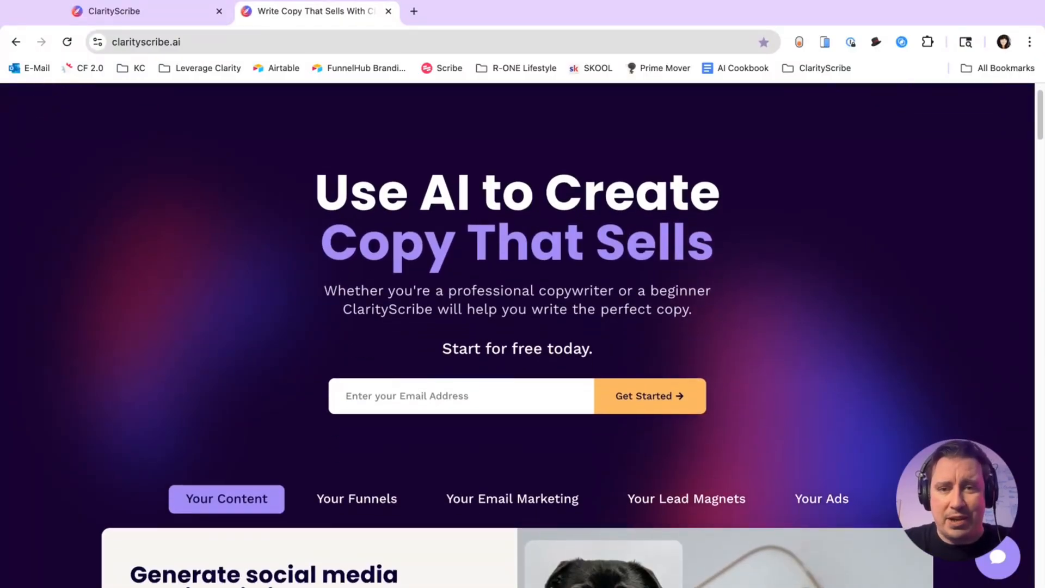
{"action": "scroll", "coordinate": [517, 335], "scroll_direction": "up", "scroll_amount": 1}
{"action": "scroll", "coordinate": [517, 334], "scroll_direction": "up", "scroll_amount": 1}
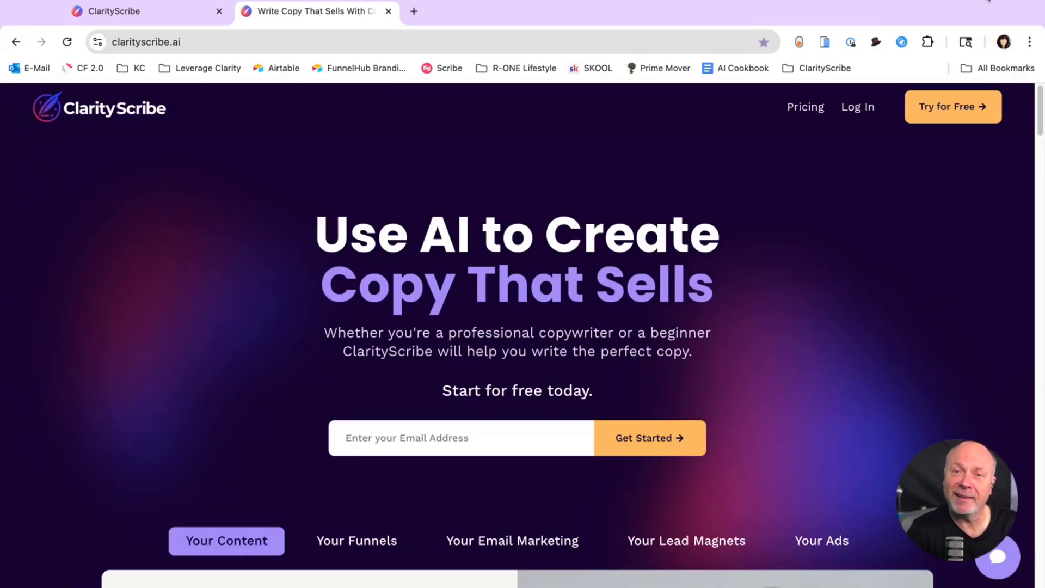
{"action": "left_click", "coordinate": [989, 1]}
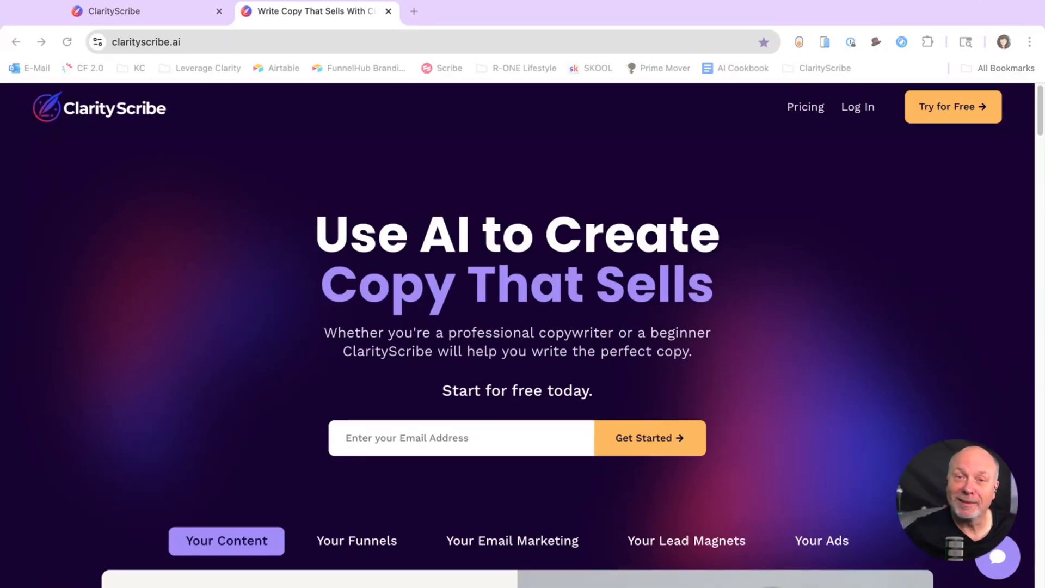